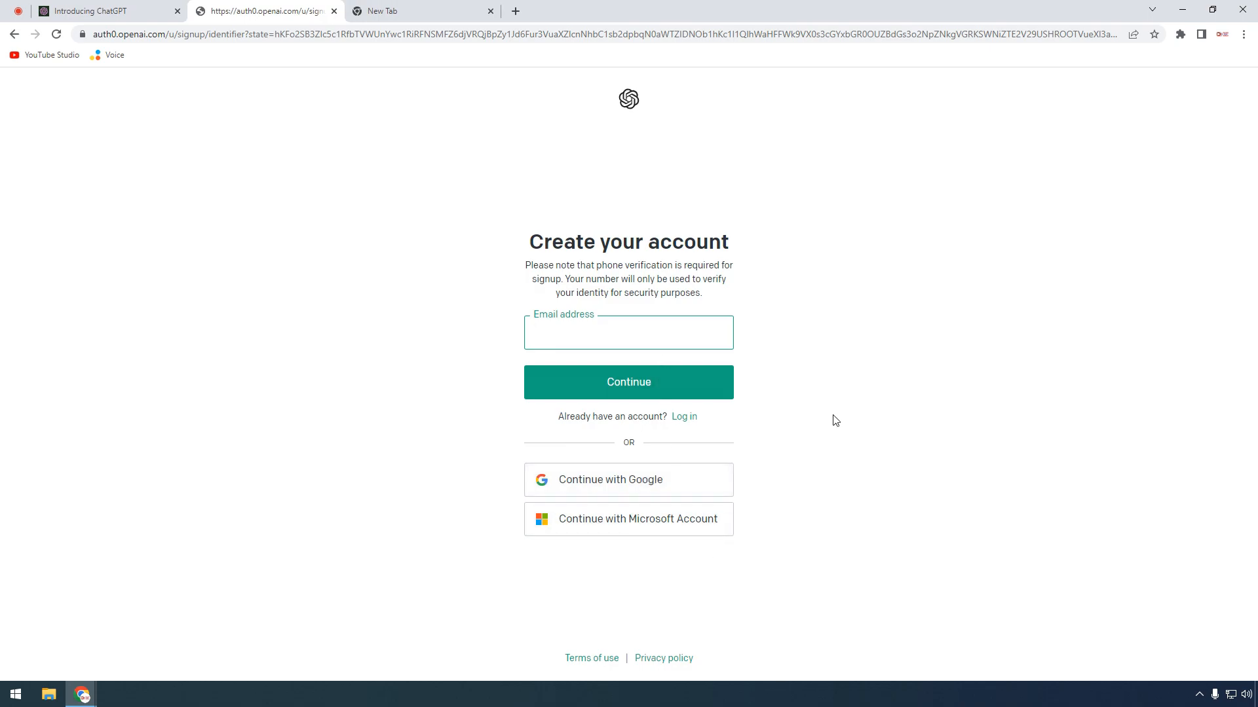
- Sign up to OpenAI with a Google account and verify the phone number with the SMS code
{"action": "left_click", "coordinate": [849, 446]}
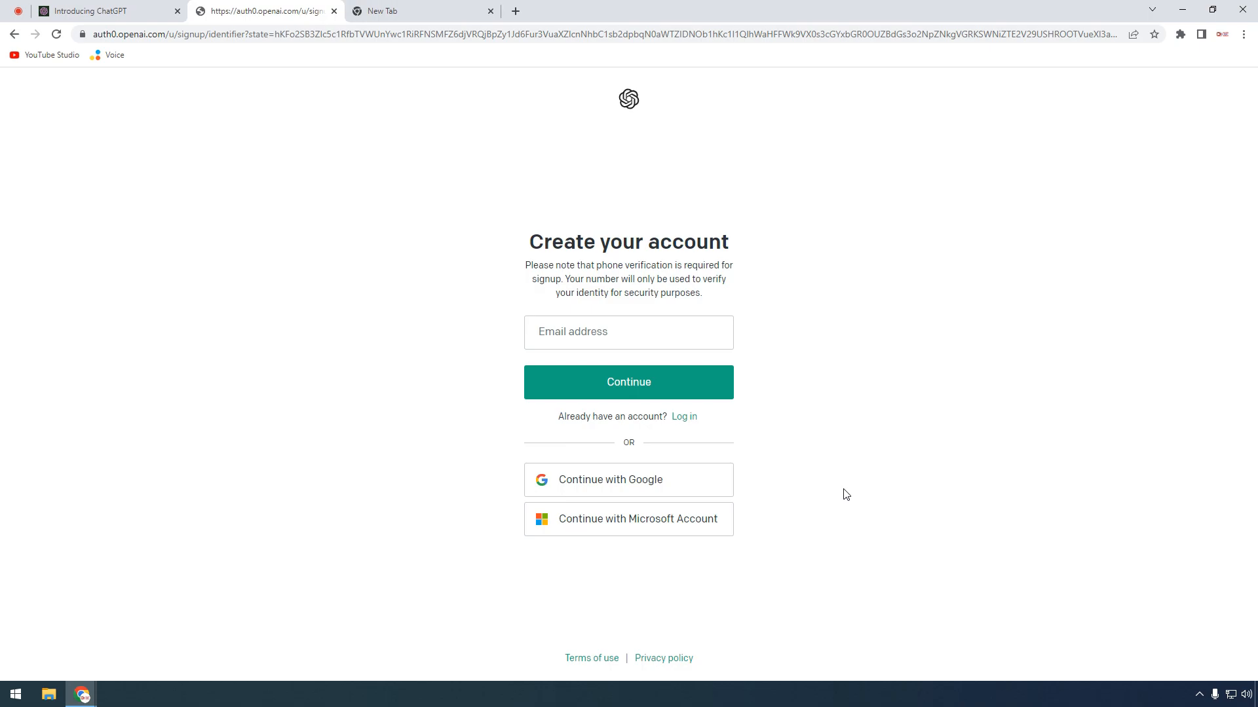
{"action": "left_click", "coordinate": [613, 492]}
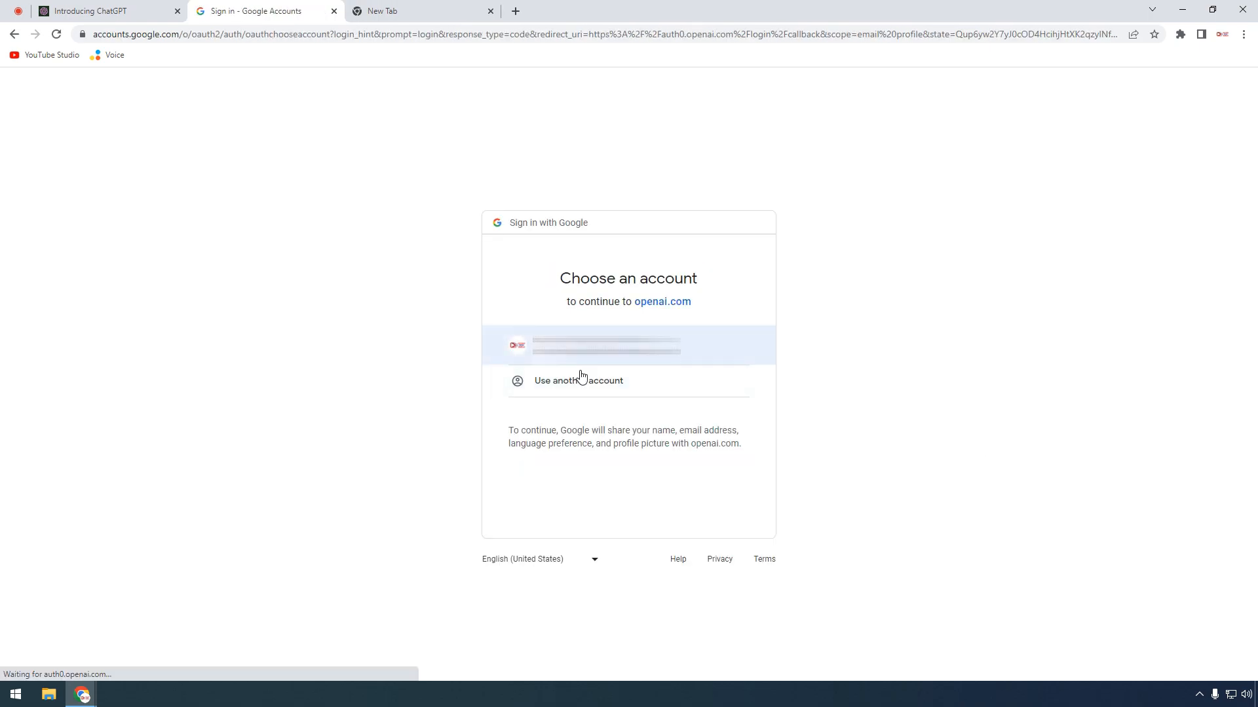
{"action": "left_click", "coordinate": [606, 346]}
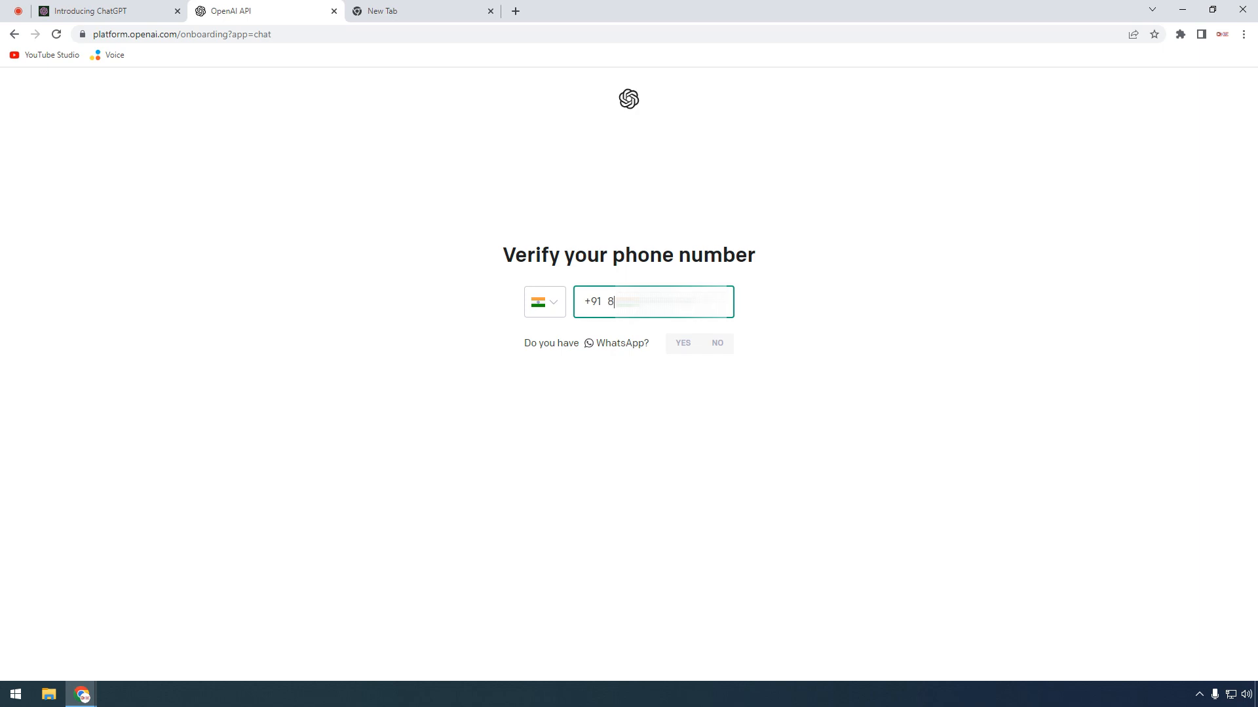
{"action": "left_click", "coordinate": [718, 343]}
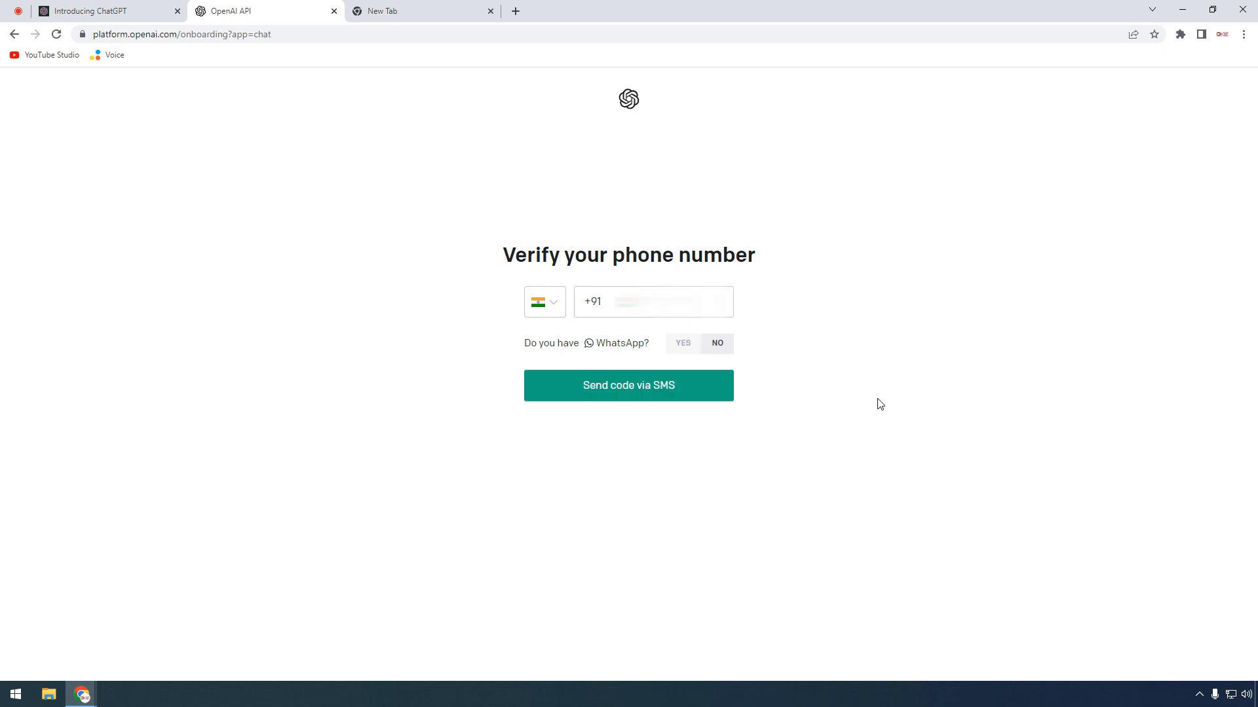
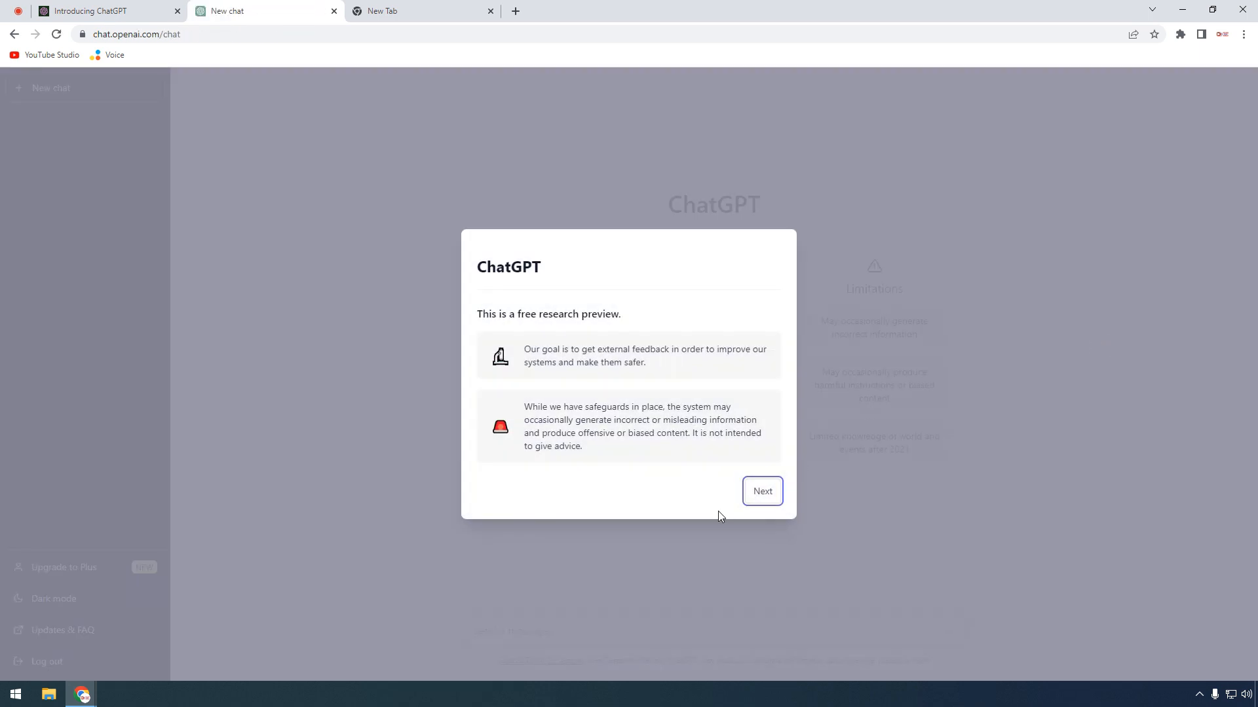
- Finish the ChatGPT onboarding and ask for the top 100 faceless YouTube channel ideas
{"action": "left_click", "coordinate": [775, 492]}
{"action": "left_click", "coordinate": [770, 484]}
{"action": "left_click", "coordinate": [770, 485]}
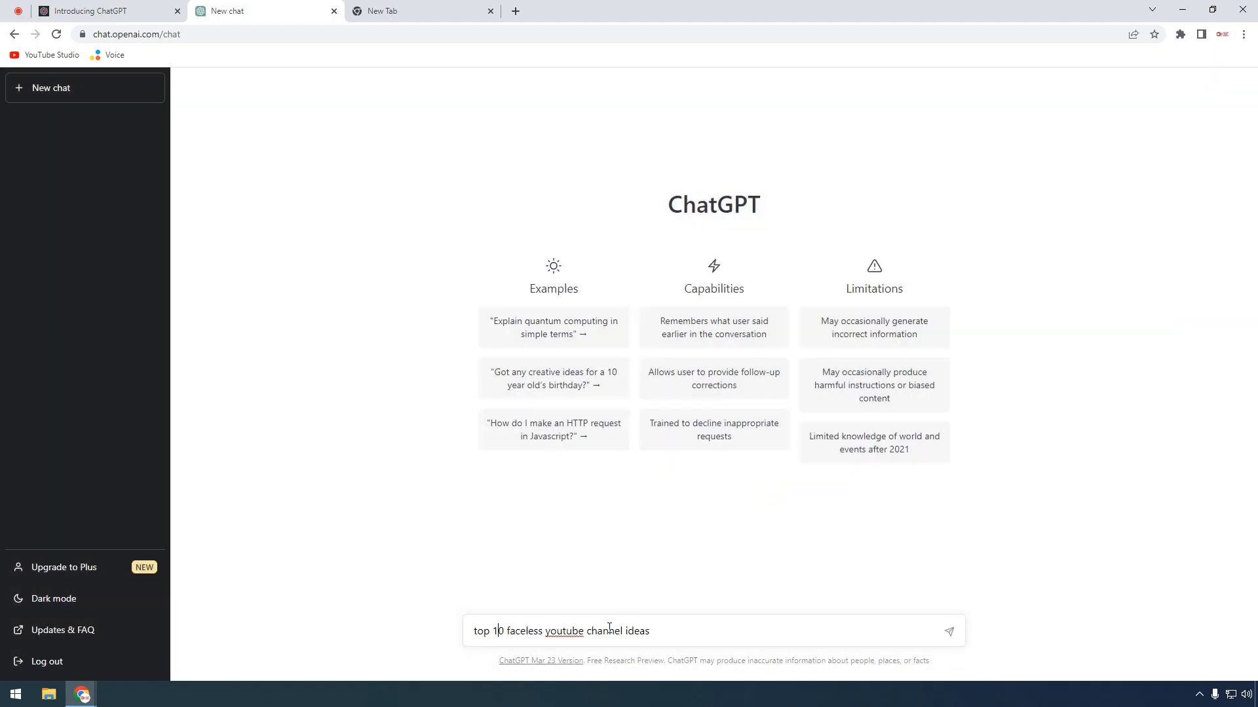
{"action": "type", "text": "0"}
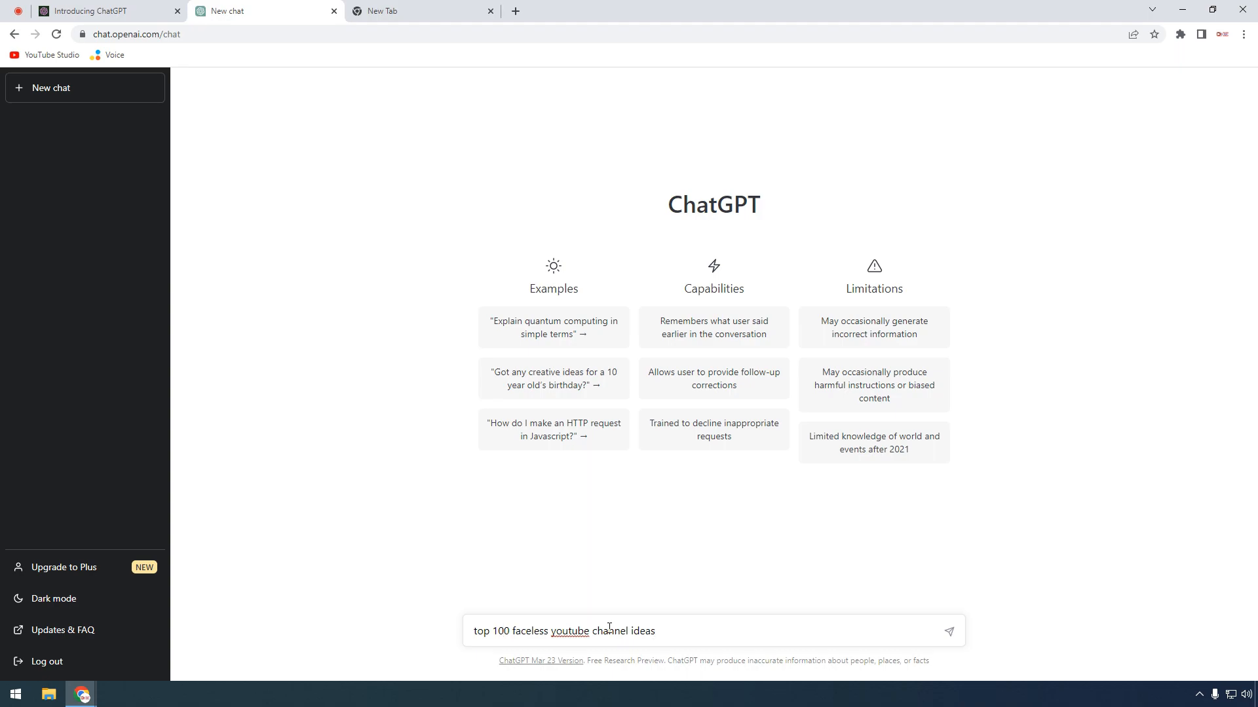
{"action": "key", "text": "Return"}
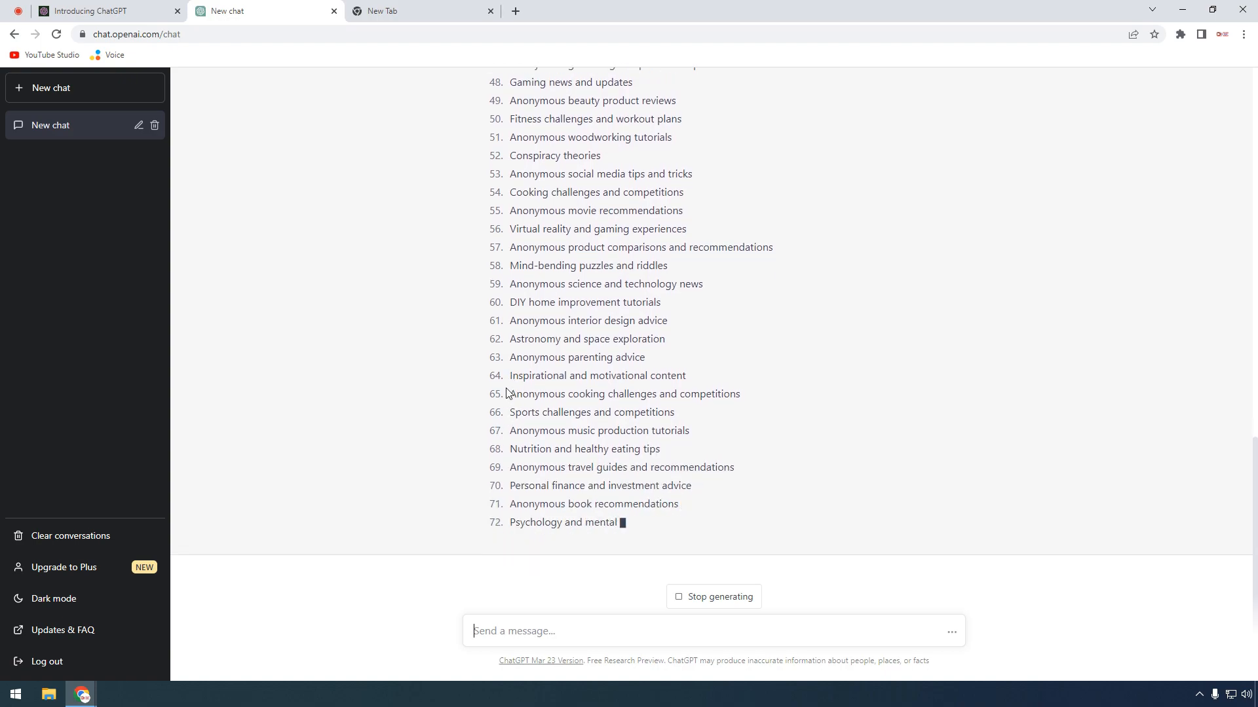
- Ask ChatGPT for unique YouTube channel names based on idea 64, Inspirational and motivational content
{"action": "left_click_drag", "start_coordinate": [511, 373], "coordinate": [685, 354]}
{"action": "right_click", "coordinate": [681, 348]}
{"action": "left_click", "coordinate": [707, 333]}
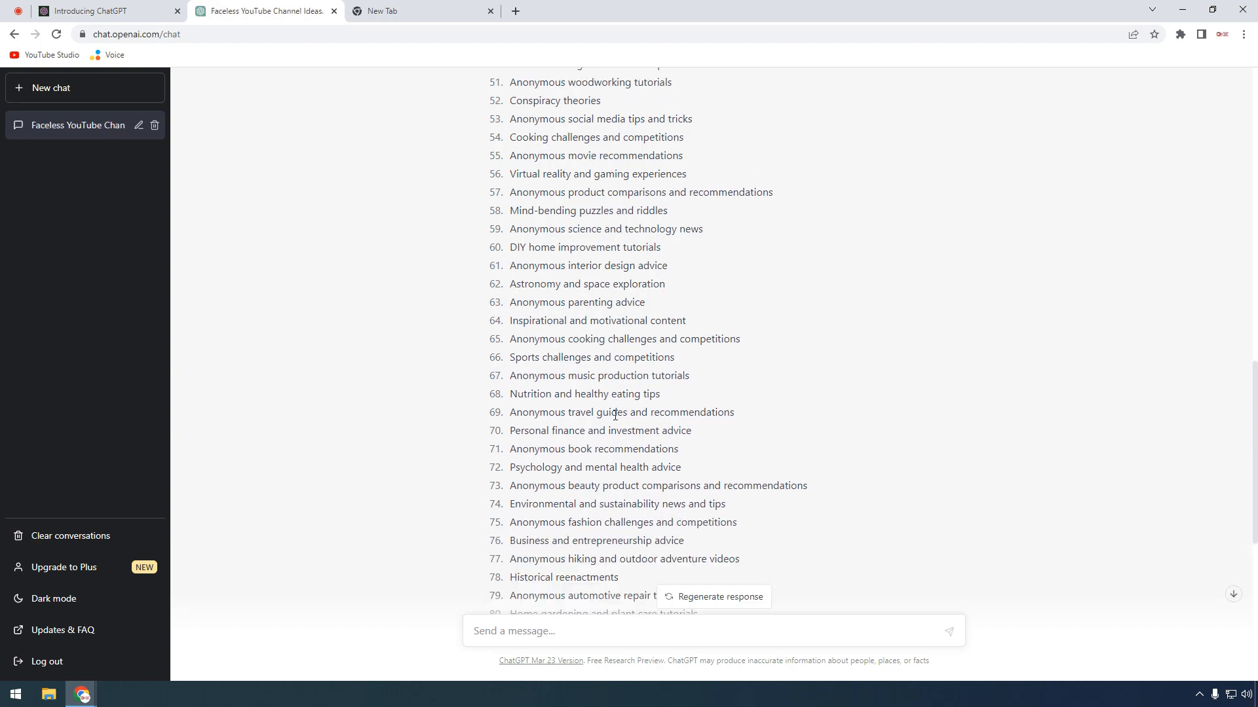
{"action": "left_click_drag", "start_coordinate": [509, 325], "coordinate": [702, 324]}
{"action": "key", "text": "ctrl+c"}
{"action": "left_click", "coordinate": [740, 314]}
{"action": "key", "text": "ctrl+v"}
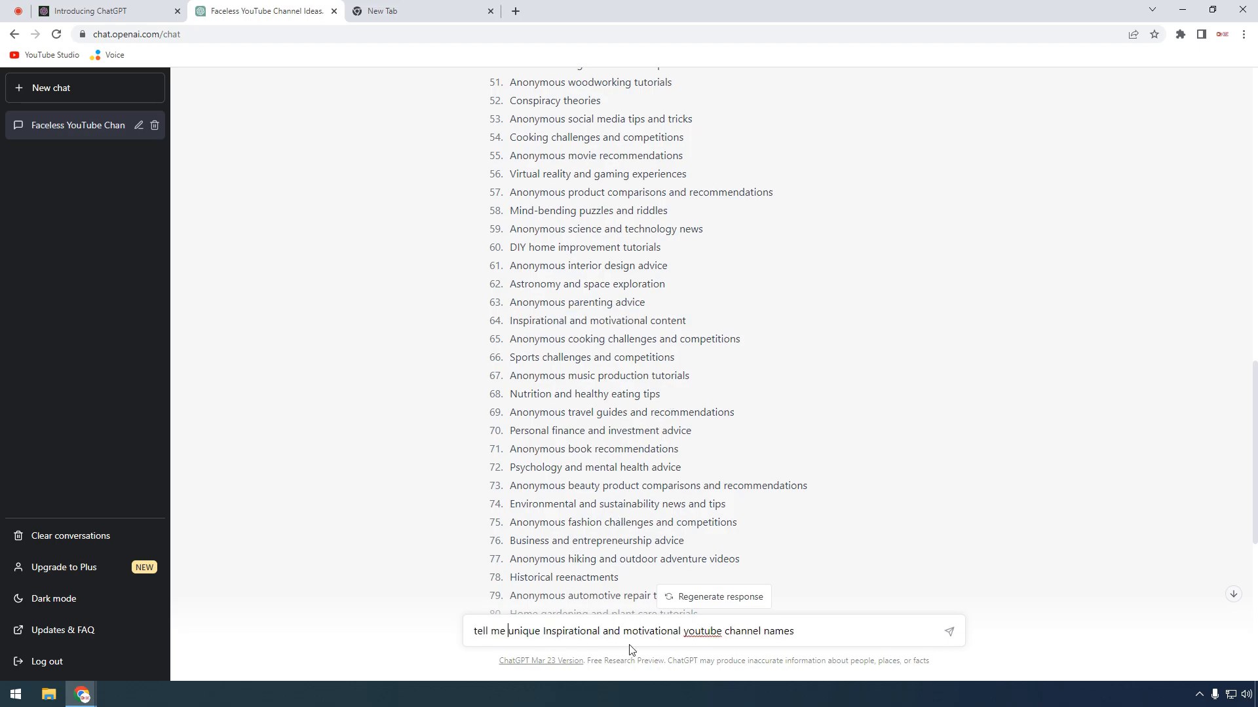
{"action": "type", "text": "list of unique"}
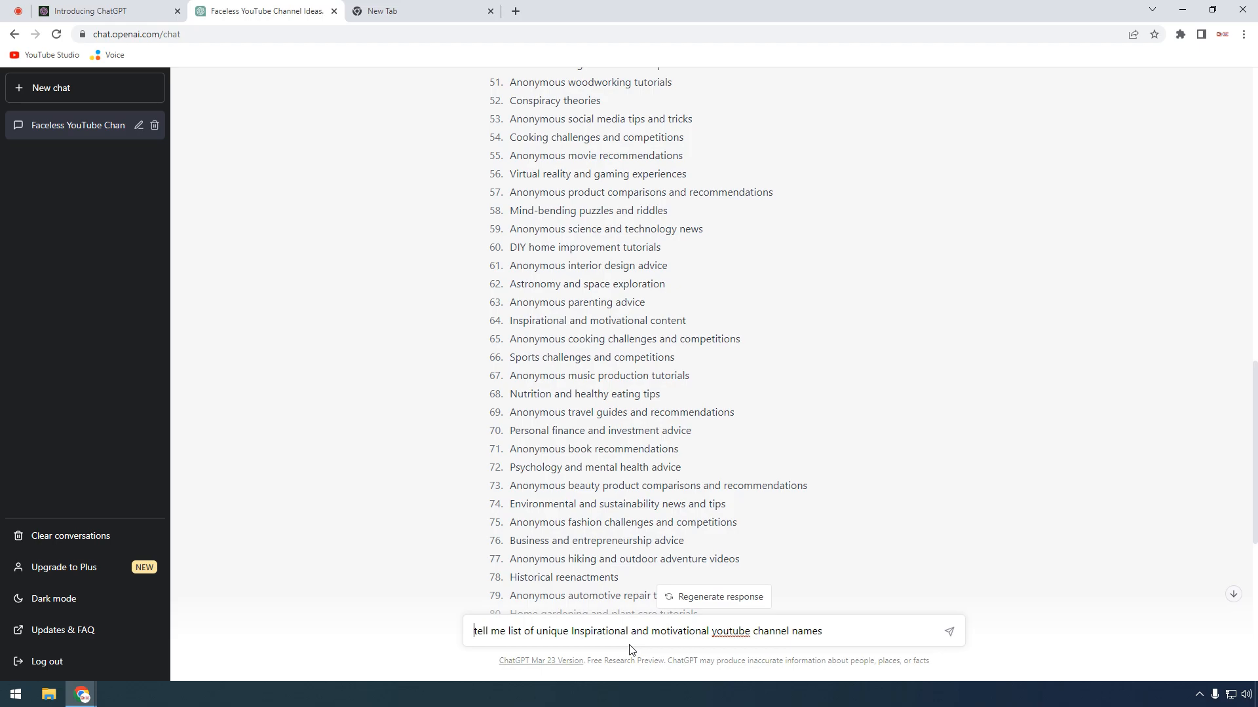
{"action": "key", "text": "Return"}
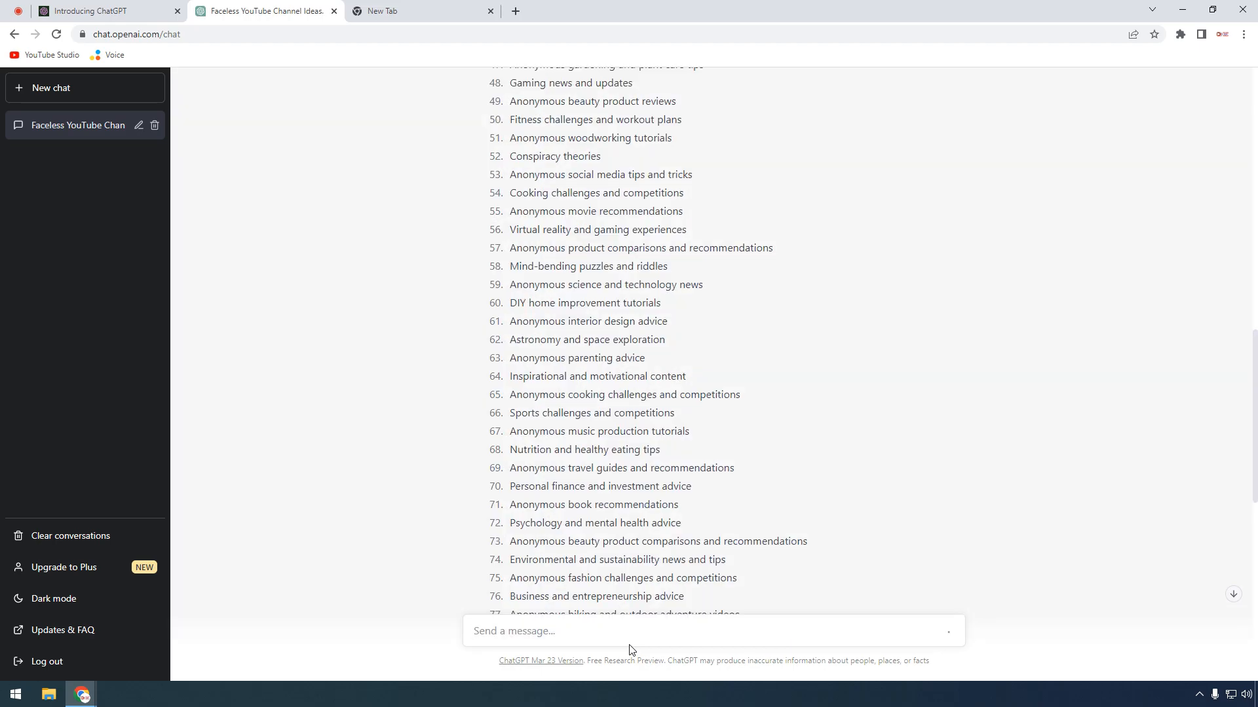
{"action": "left_click", "coordinate": [1233, 594]}
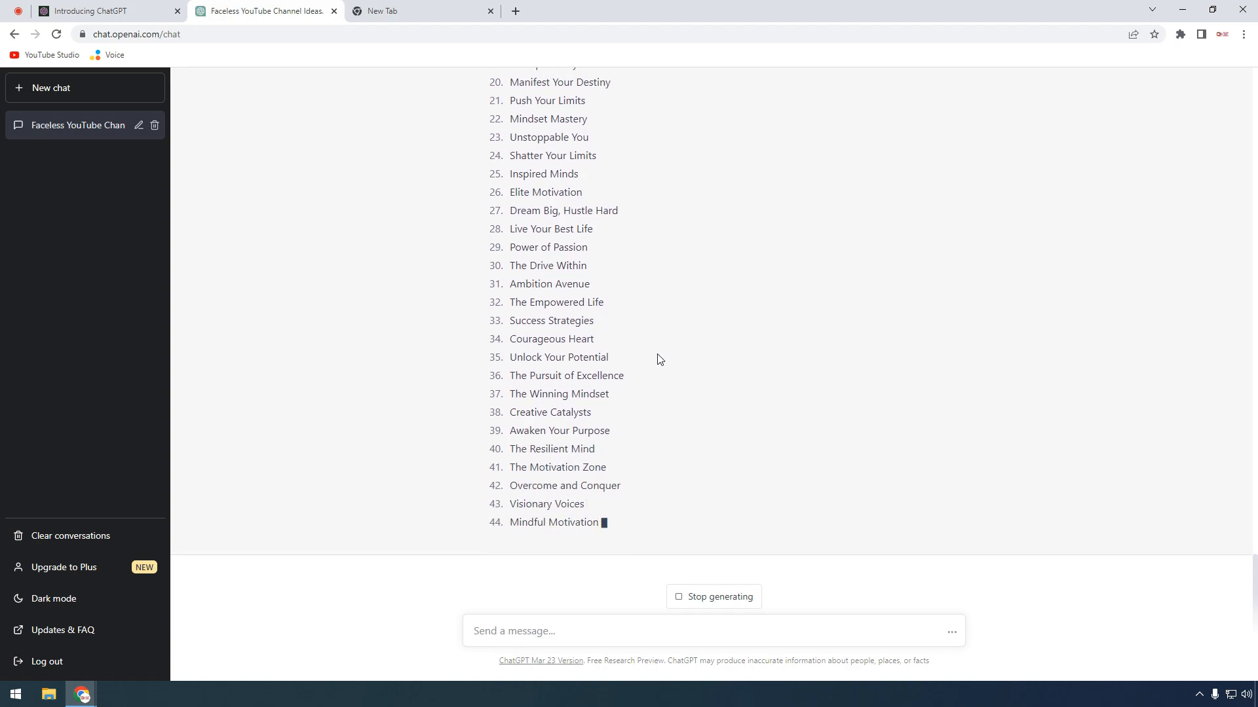
- Stop the reply and combine 'Inspired' with 'Mindset Matters' in the ChatGPT message box
{"action": "left_click", "coordinate": [713, 597]}
{"action": "scroll", "coordinate": [709, 429], "scroll_direction": "up", "scroll_amount": 5}
{"action": "scroll", "coordinate": [691, 427], "scroll_direction": "up", "scroll_amount": 3}
{"action": "left_click_drag", "start_coordinate": [509, 275], "coordinate": [600, 277]}
{"action": "key", "text": "ctrl+c"}
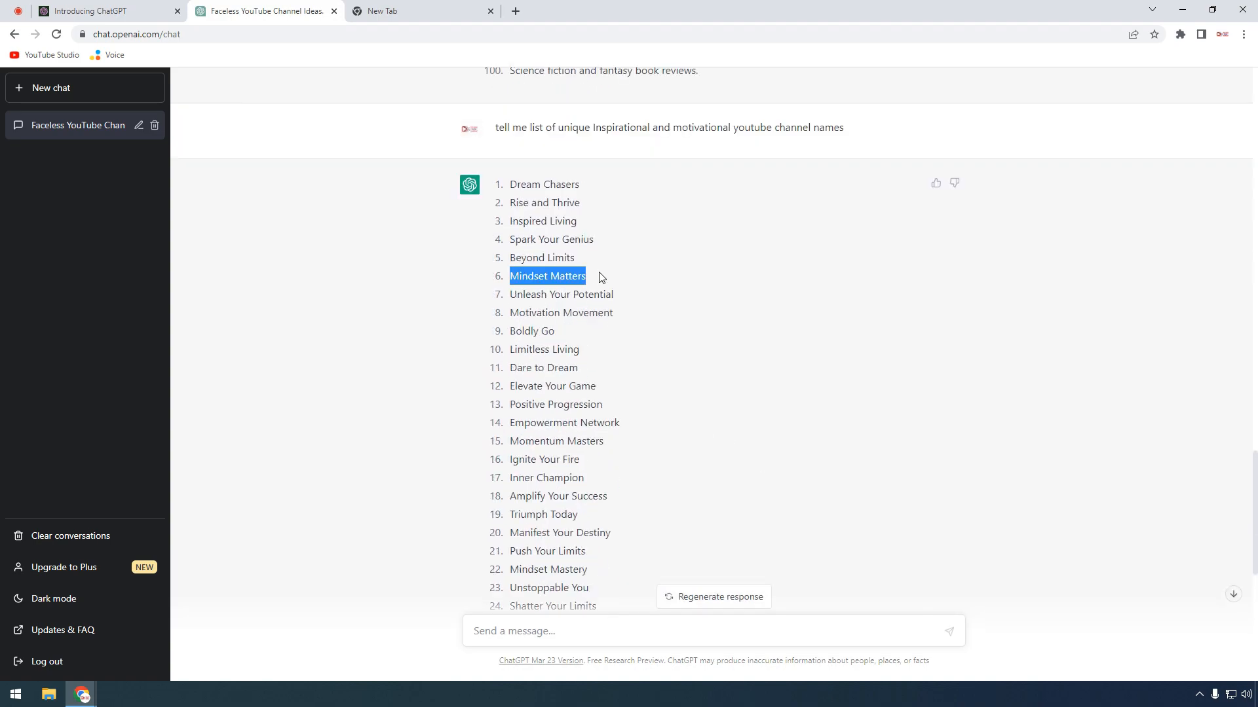
{"action": "left_click", "coordinate": [600, 627]}
{"action": "key", "text": "ctrl+v"}
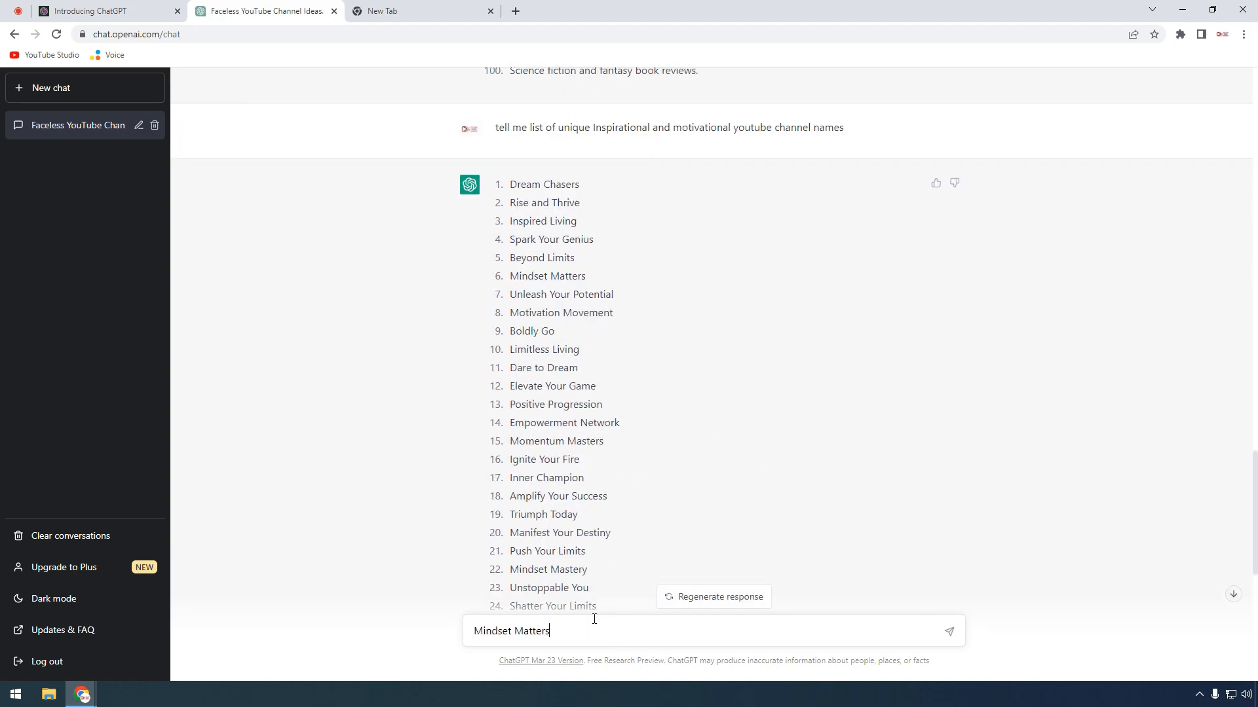
{"action": "scroll", "coordinate": [677, 384], "scroll_direction": "down", "scroll_amount": 1}
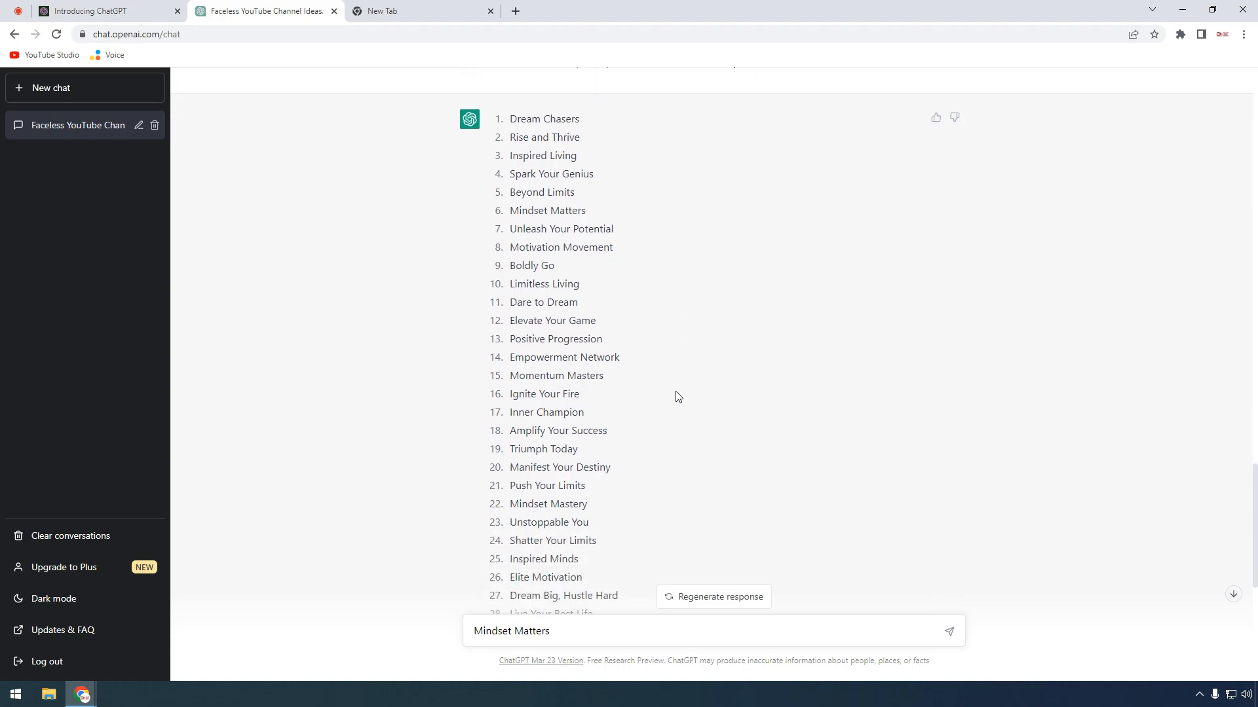
{"action": "scroll", "coordinate": [677, 397], "scroll_direction": "down", "scroll_amount": 1}
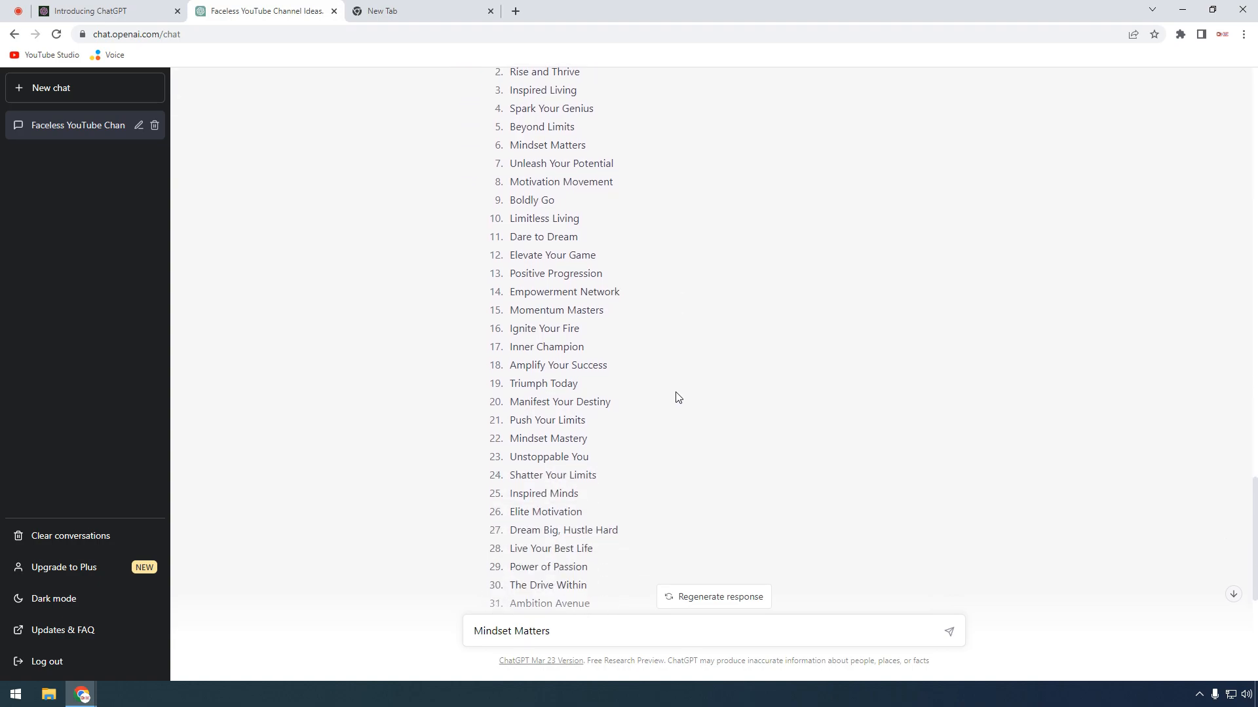
{"action": "left_click_drag", "start_coordinate": [510, 496], "coordinate": [547, 498]}
{"action": "key", "text": "ctrl+c"}
{"action": "left_click", "coordinate": [476, 634]}
{"action": "key", "text": "ctrl+v"}
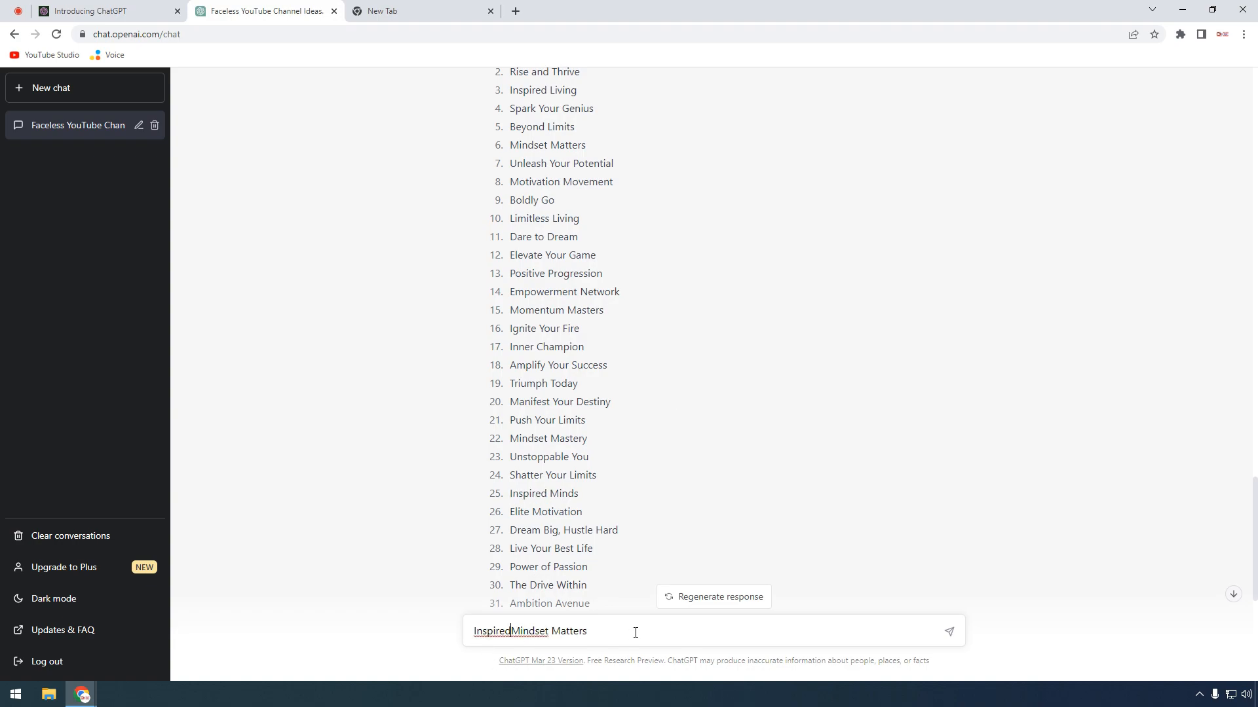
{"action": "key", "text": "ctrl+a"}
{"action": "left_click", "coordinate": [636, 632]}
- Copy 'Inspired Mindset Matters' into a new Notepad file
{"action": "triple_click", "coordinate": [628, 623]}
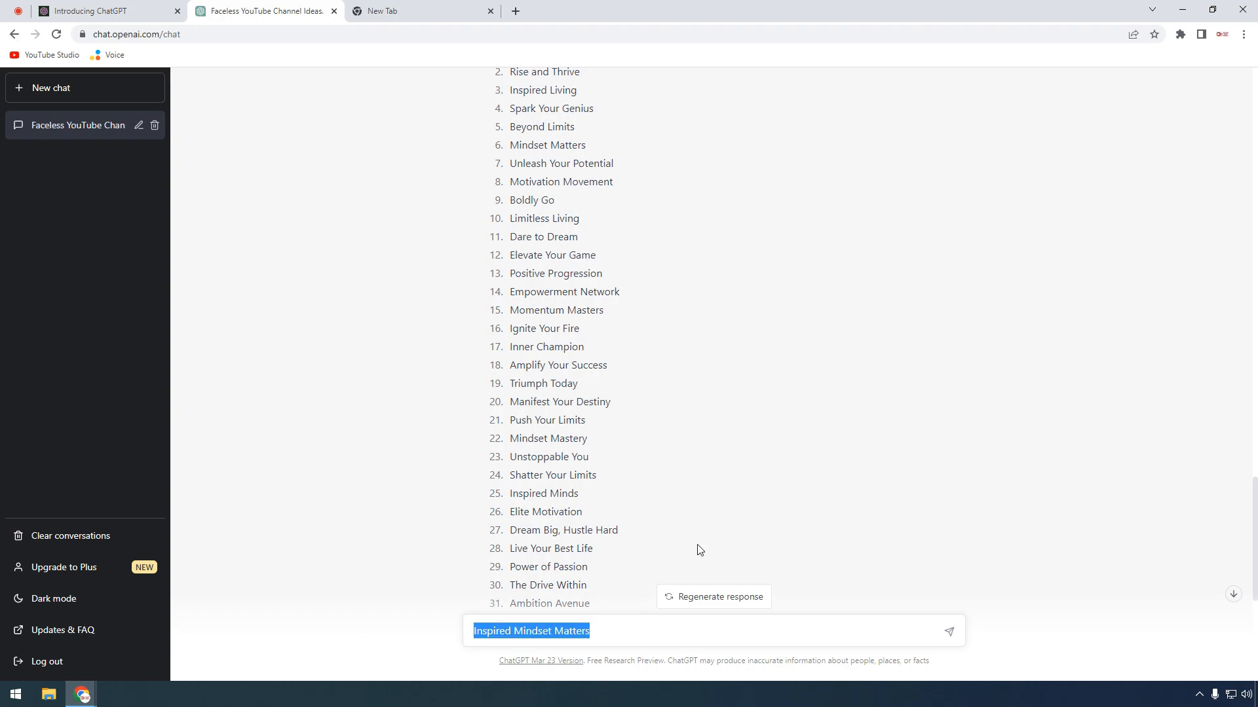
{"action": "left_click", "coordinate": [719, 519]}
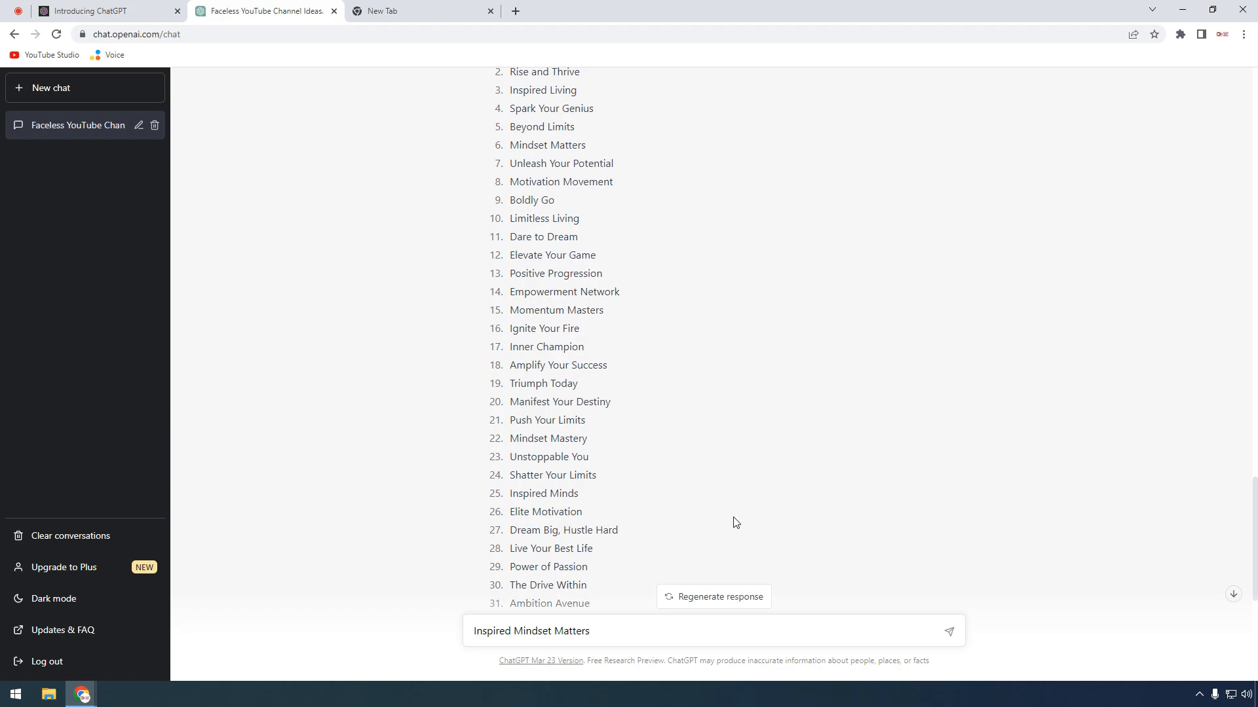
{"action": "triple_click", "coordinate": [622, 628]}
{"action": "key", "text": "ctrl+c"}
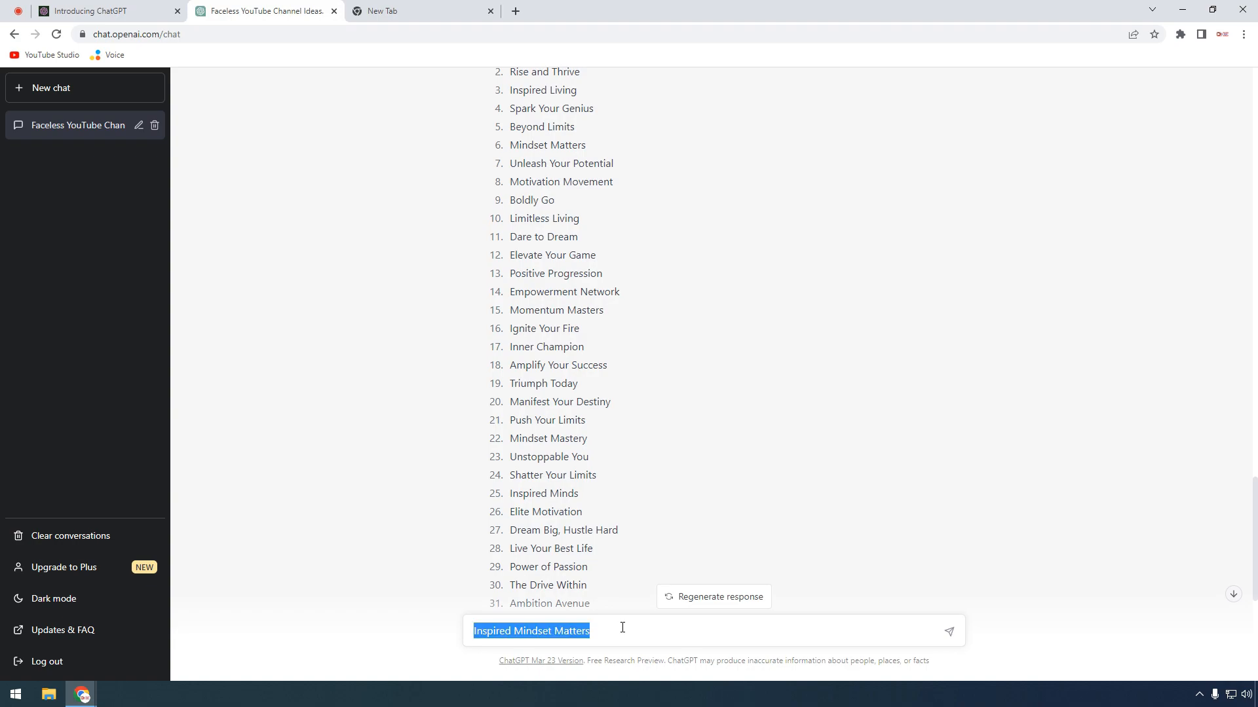
{"action": "key", "text": "super+r"}
{"action": "type", "text": "notepad"}
{"action": "key", "text": "Return"}
{"action": "key", "text": "ctrl+v"}
- Add the heading 'Youtube channel Name' and append 'in Telugu' to the channel name
{"action": "scroll", "coordinate": [904, 350], "scroll_direction": "up", "scroll_amount": 11}
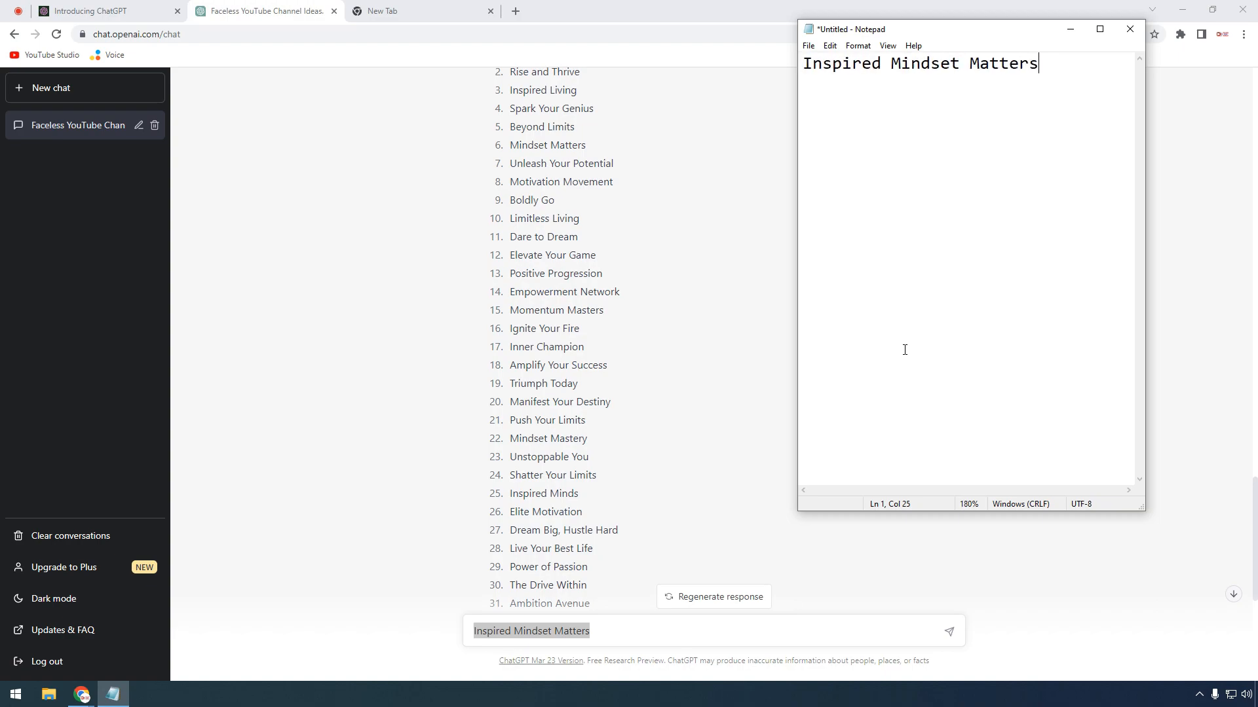
{"action": "key", "text": "Return"}
{"action": "key", "text": "Up"}
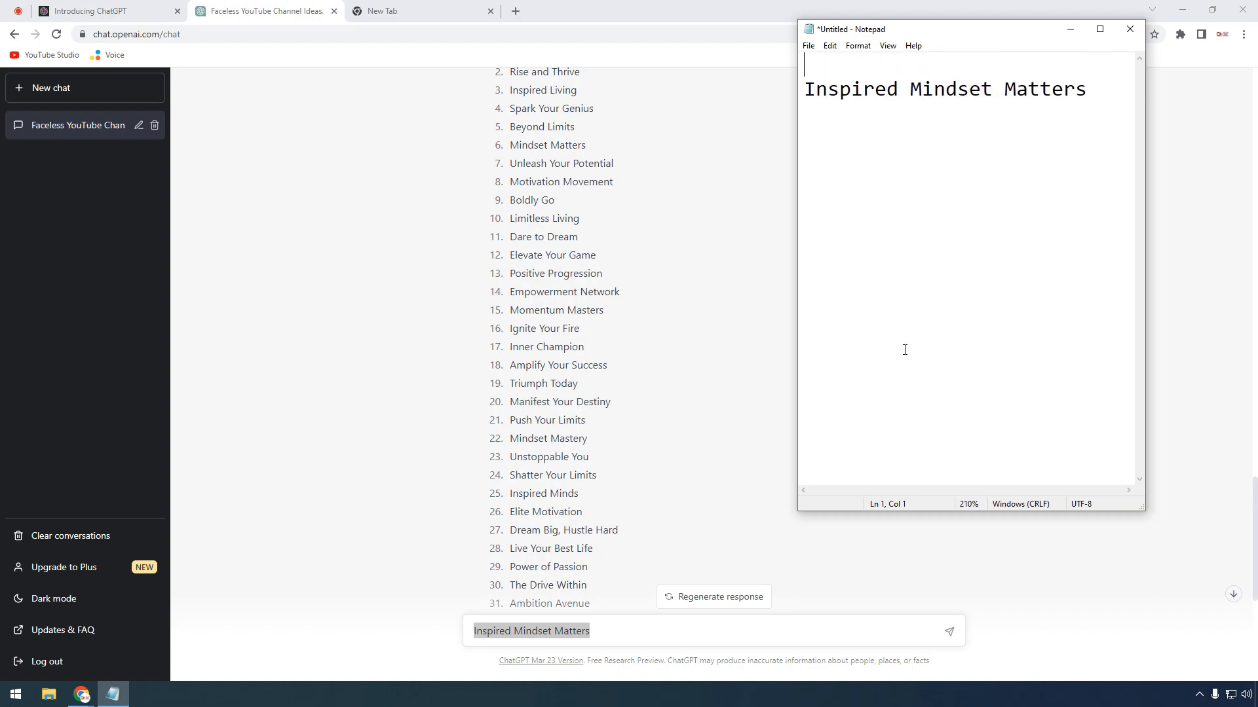
{"action": "type", "text": "Youtue"}
{"action": "key", "text": "BackSpace"}
{"action": "key", "text": "BackSpace"}
{"action": "key", "text": "BackSpace"}
{"action": "type", "text": "tube channel Name"}
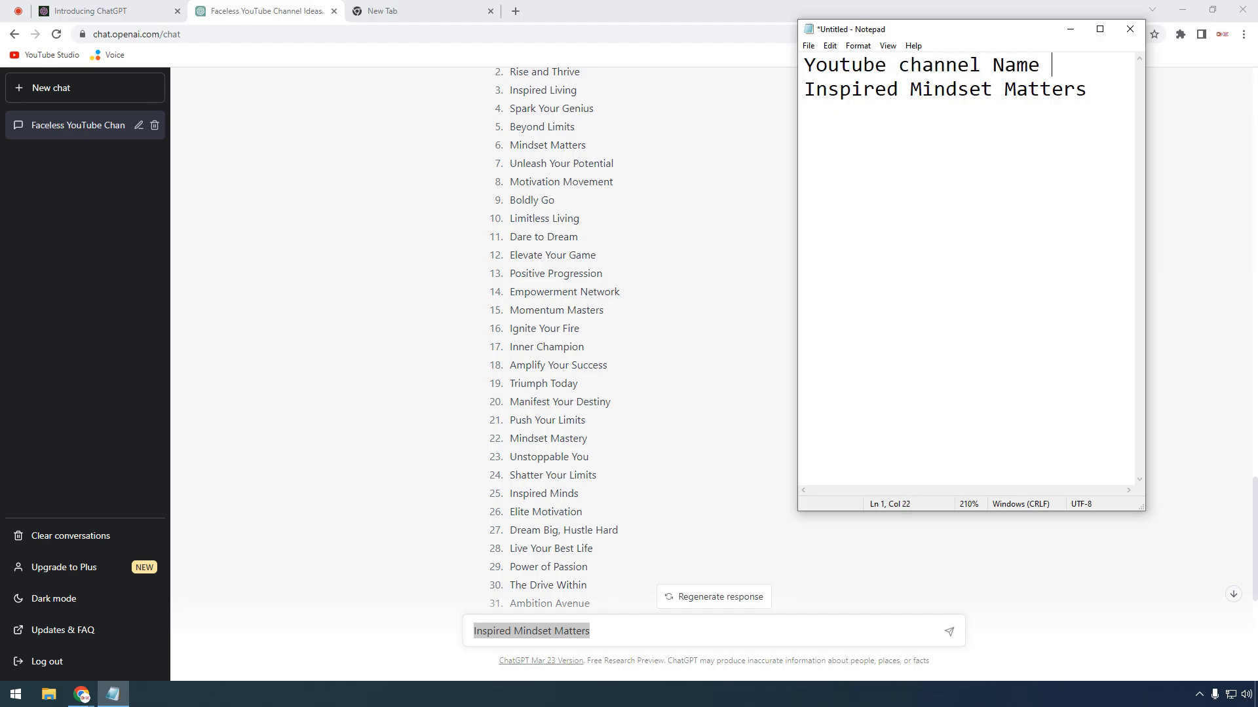
{"action": "key", "text": "Return"}
{"action": "key", "text": "Delete"}
{"action": "type", "text": "in Telugu"}
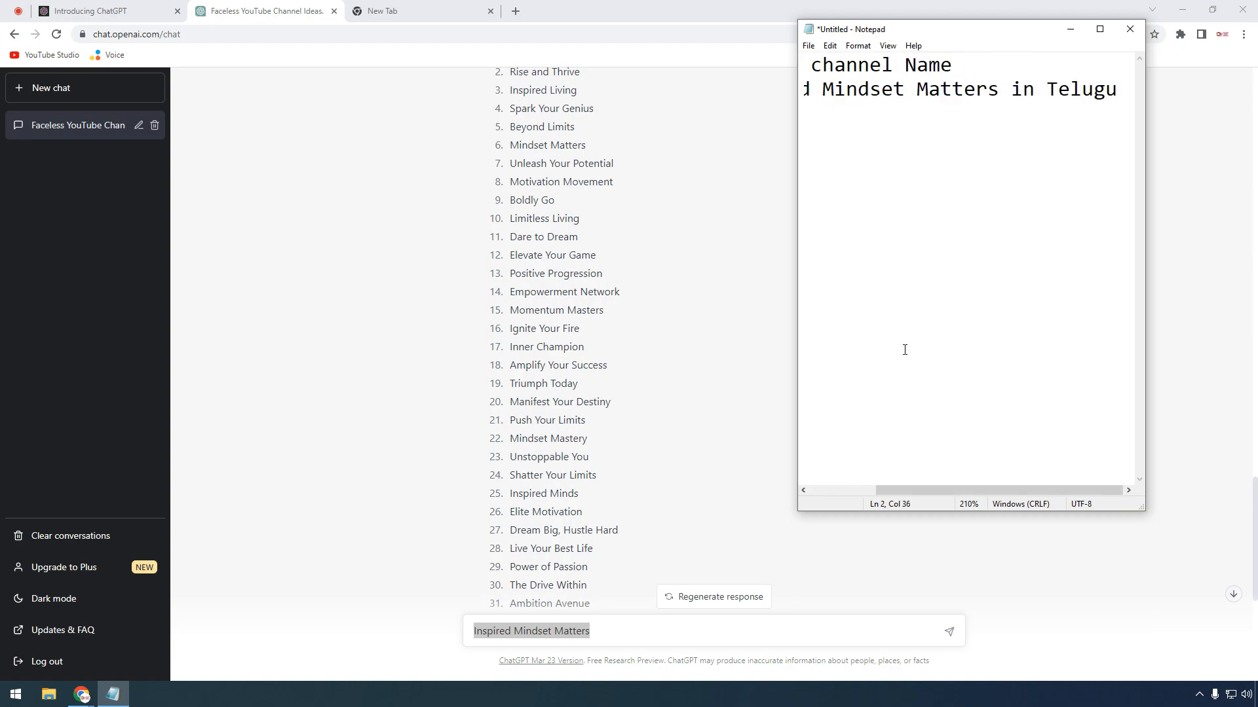
{"action": "key", "text": "Return"}
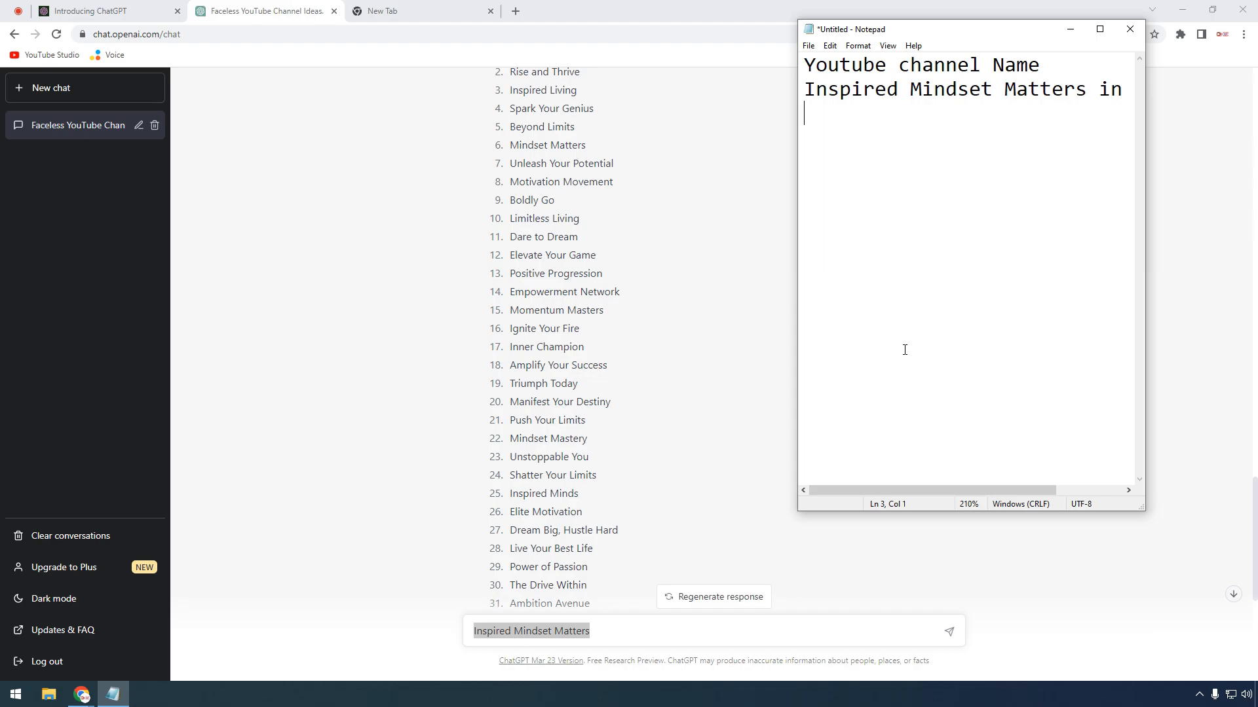
{"action": "key", "text": "ctrl+a"}
{"action": "key", "text": "ctrl+minus"}
{"action": "key", "text": "ctrl+minus"}
{"action": "key", "text": "ctrl+minus"}
{"action": "key", "text": "ctrl+minus"}
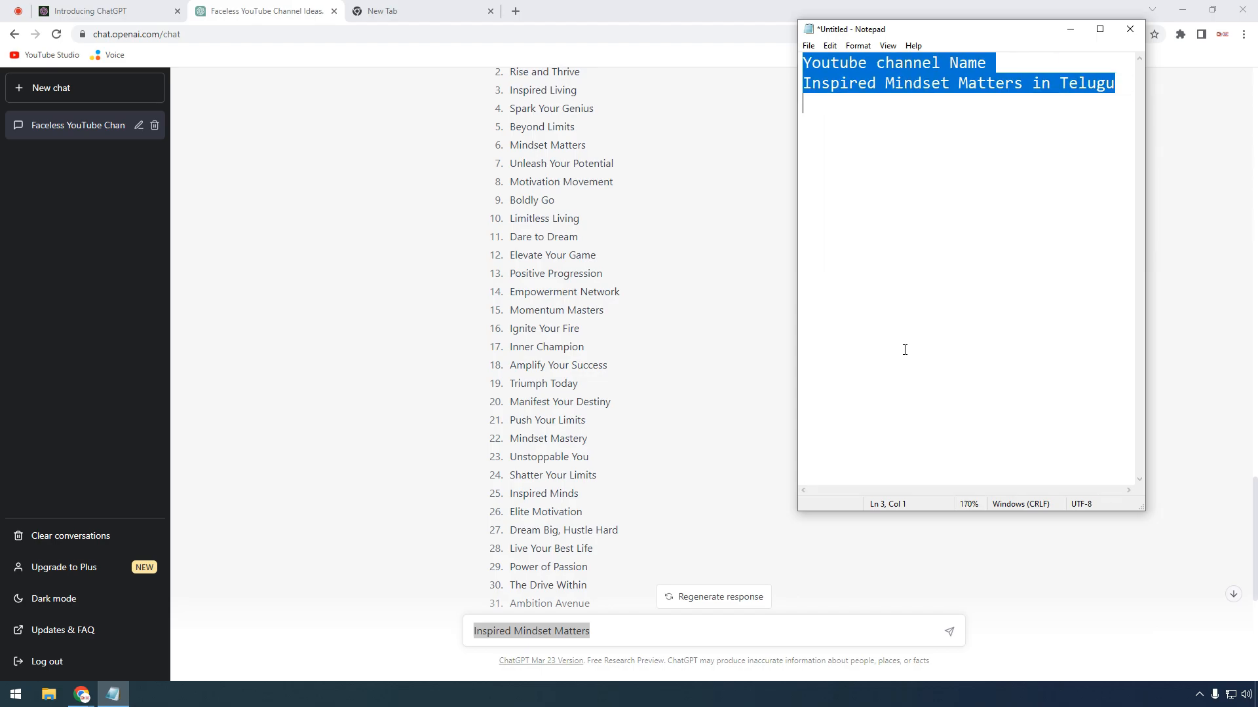
{"action": "left_click", "coordinate": [826, 125]}
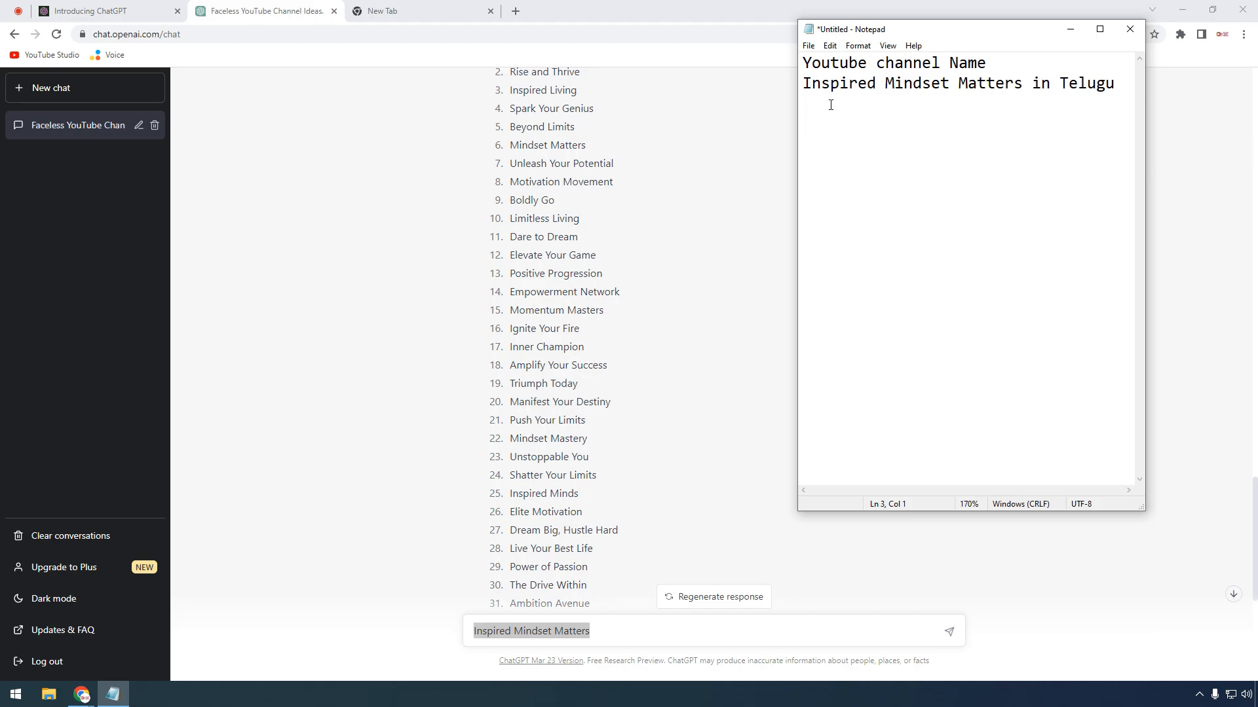
- Copy 'Inspirational and motivational' from the prompt into Notepad as a spaced third line
{"action": "scroll", "coordinate": [579, 443], "scroll_direction": "up", "scroll_amount": 5}
{"action": "left_click", "coordinate": [620, 439]}
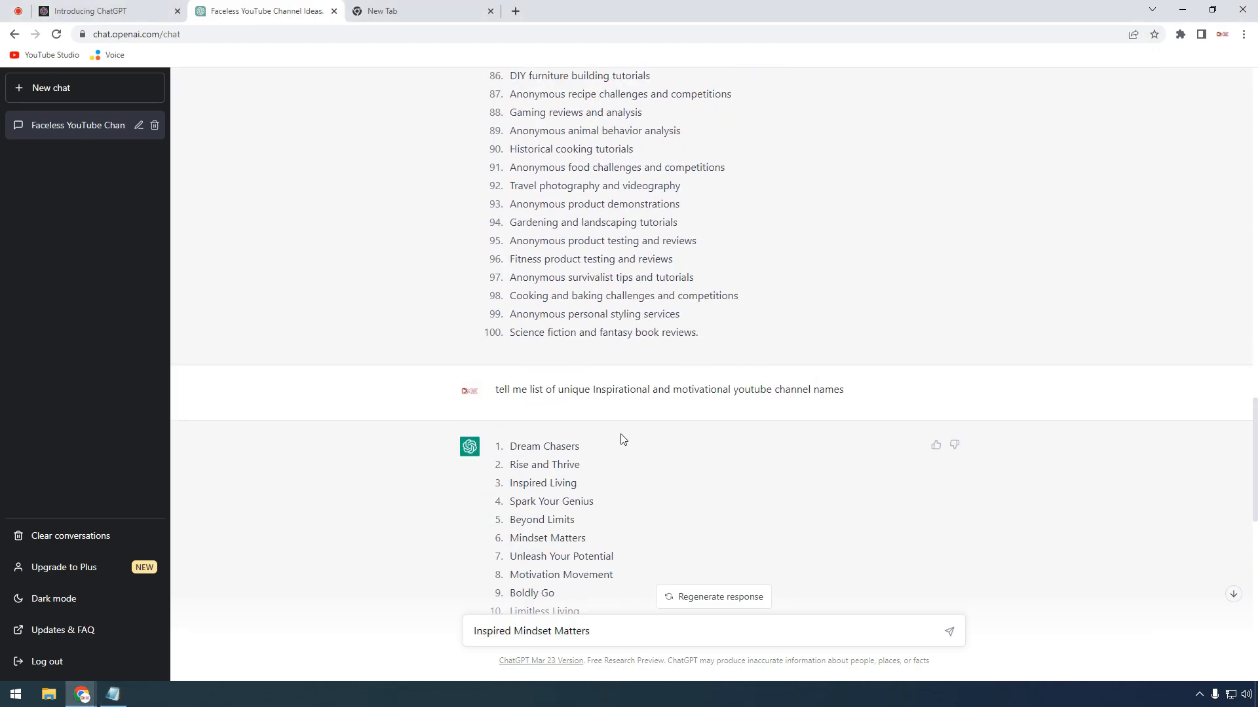
{"action": "left_click_drag", "start_coordinate": [592, 393], "coordinate": [736, 393]}
{"action": "key", "text": "ctrl+c"}
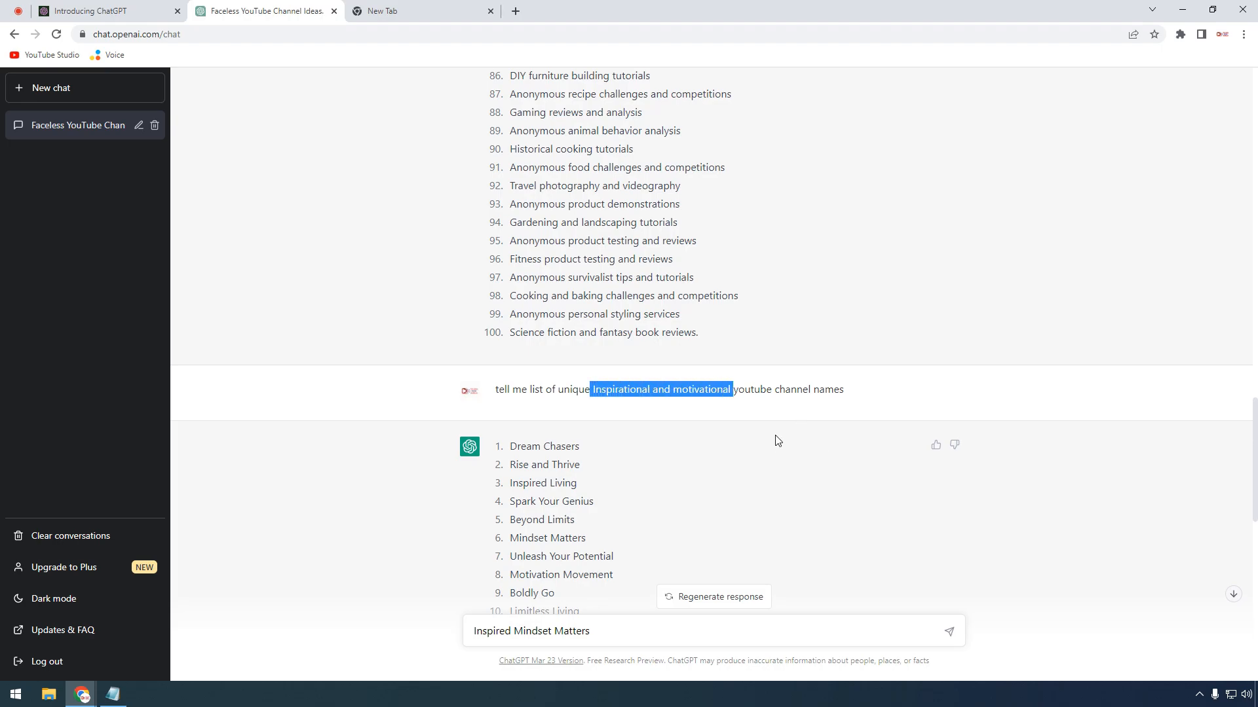
{"action": "key", "text": "alt+Tab"}
{"action": "key", "text": "ctrl+v"}
{"action": "key", "text": "Home"}
{"action": "key", "text": "Delete"}
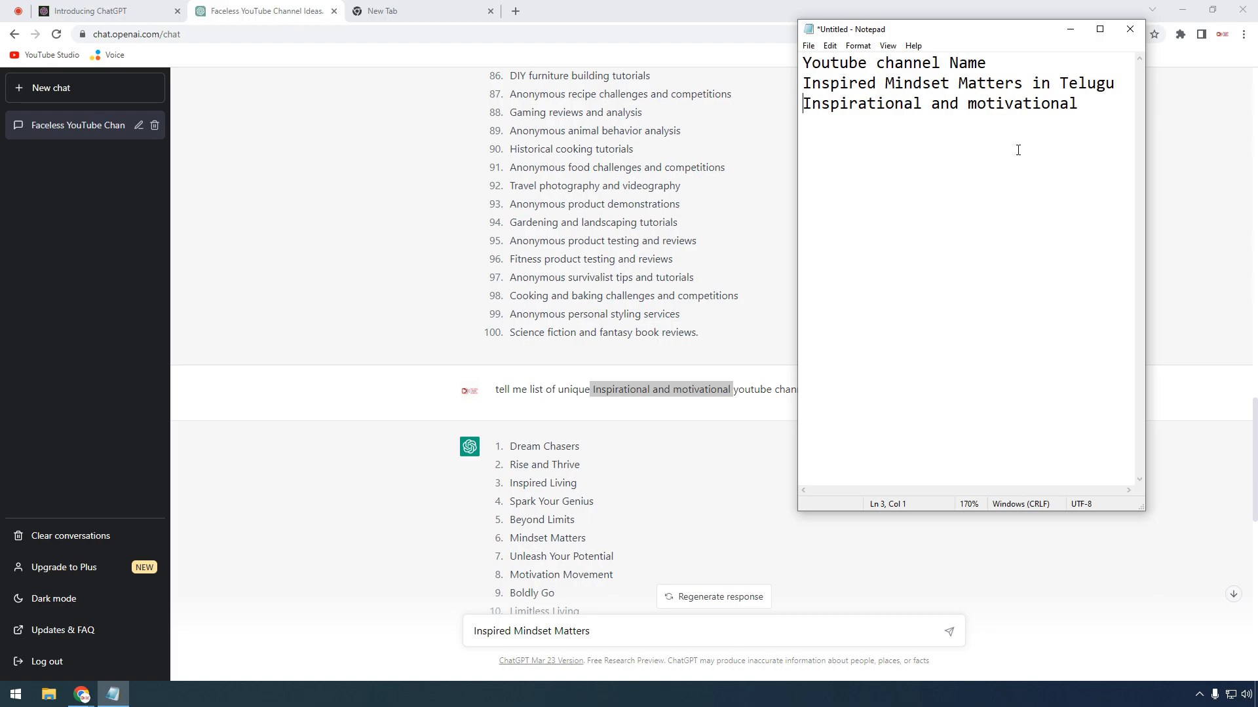
{"action": "key", "text": "Return"}
{"action": "key", "text": "shift+Home"}
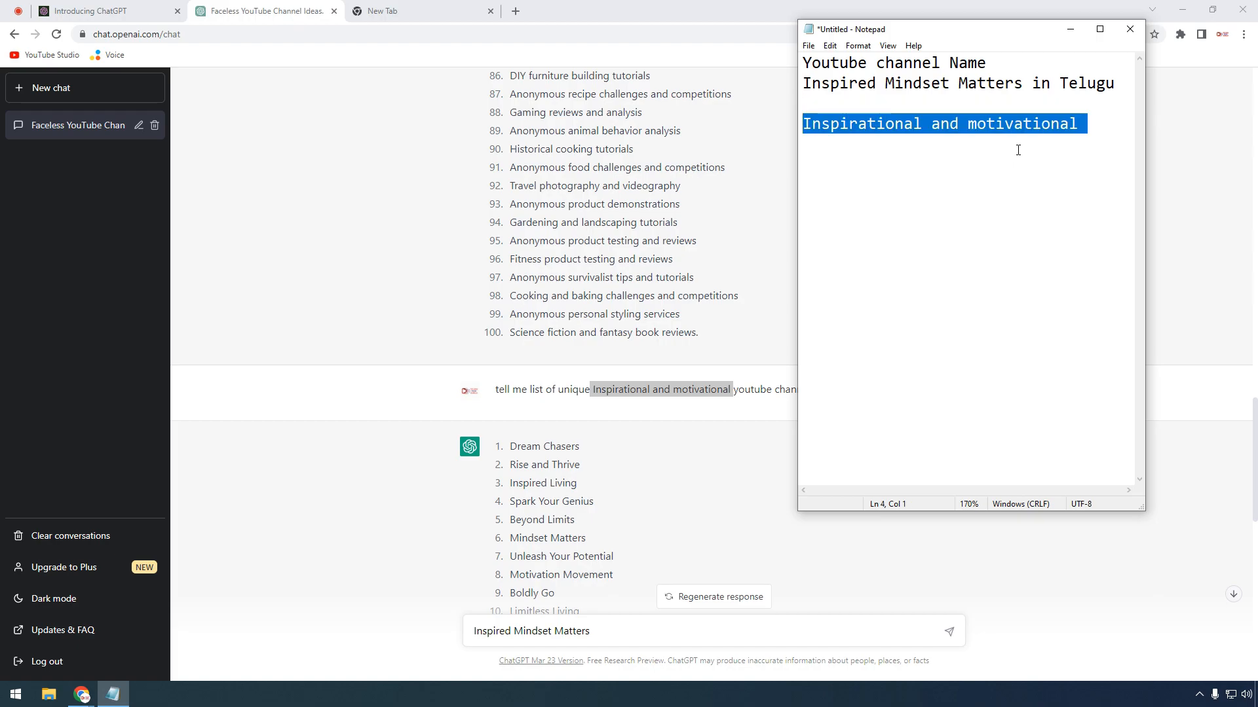
{"action": "key", "text": "End"}
{"action": "key", "text": "shift+End"}
{"action": "key", "text": "Home"}
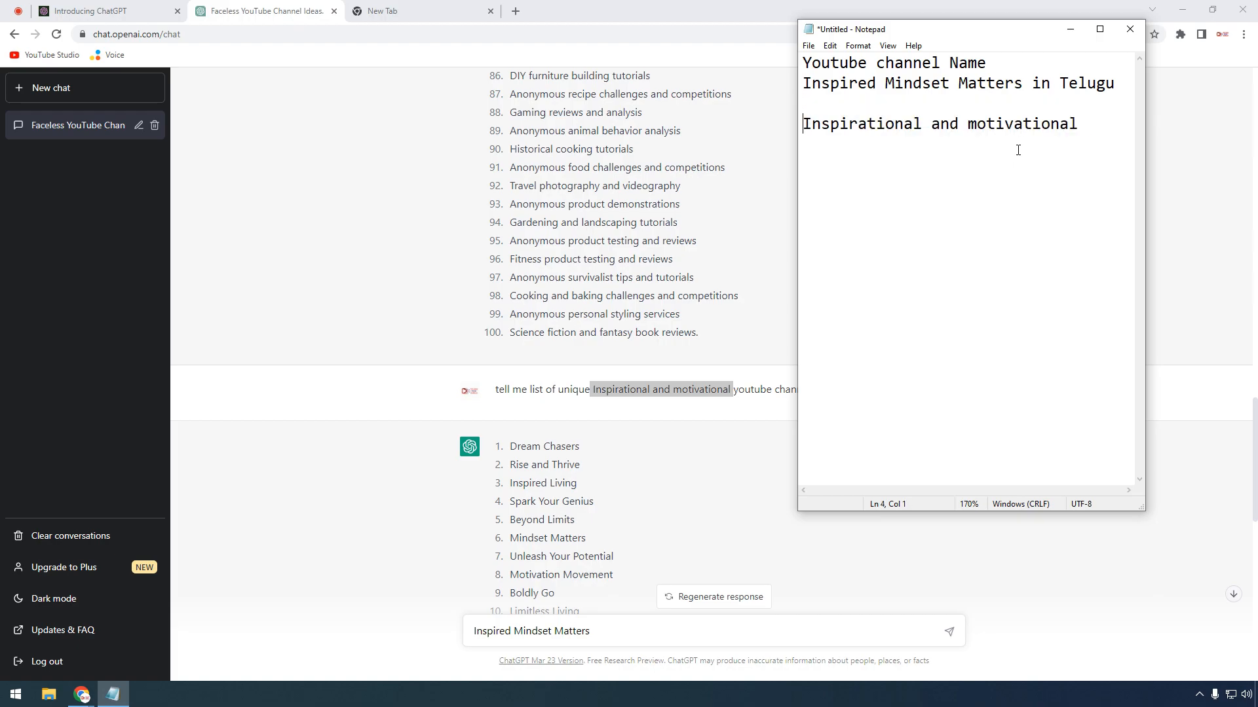
{"action": "key", "text": "Return"}
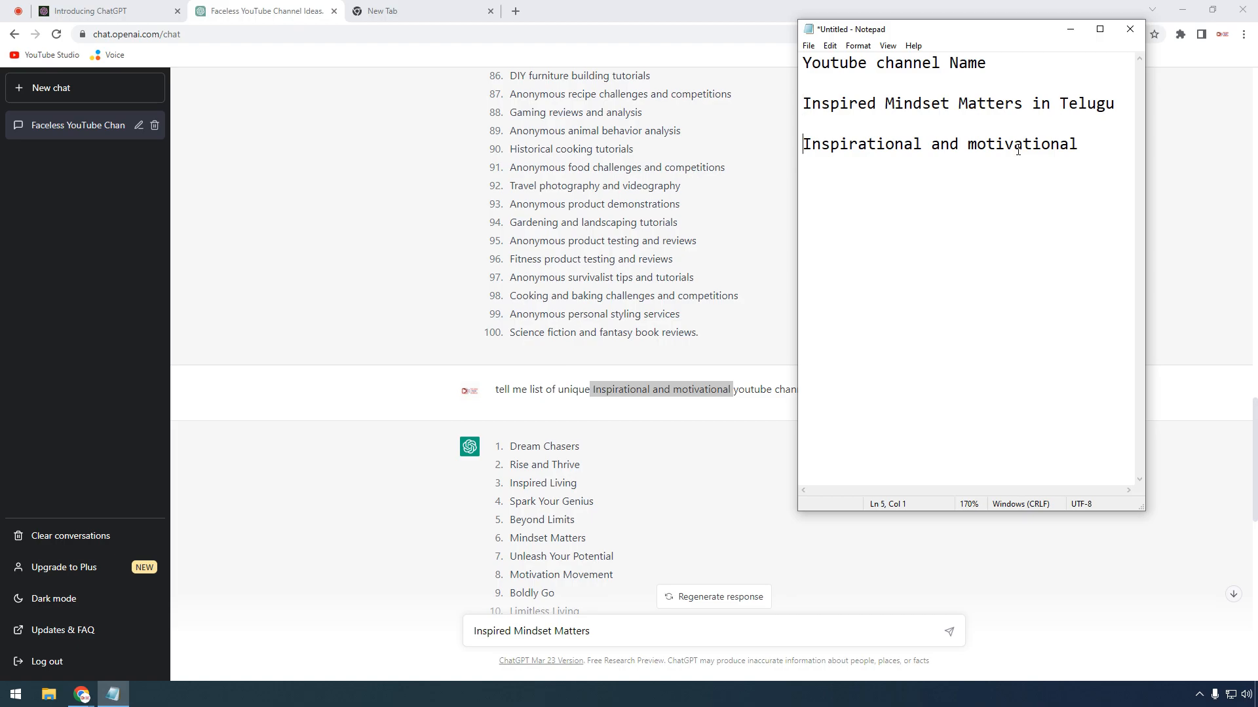
- Clear the old prompt from the ChatGPT message box
{"action": "key", "text": "alt+Tab"}
{"action": "left_click", "coordinate": [817, 413]}
{"action": "double_click", "coordinate": [567, 632]}
{"action": "key", "text": "ctrl+a"}
{"action": "key", "text": "BackSpace"}
{"action": "key", "text": "alt+Tab"}
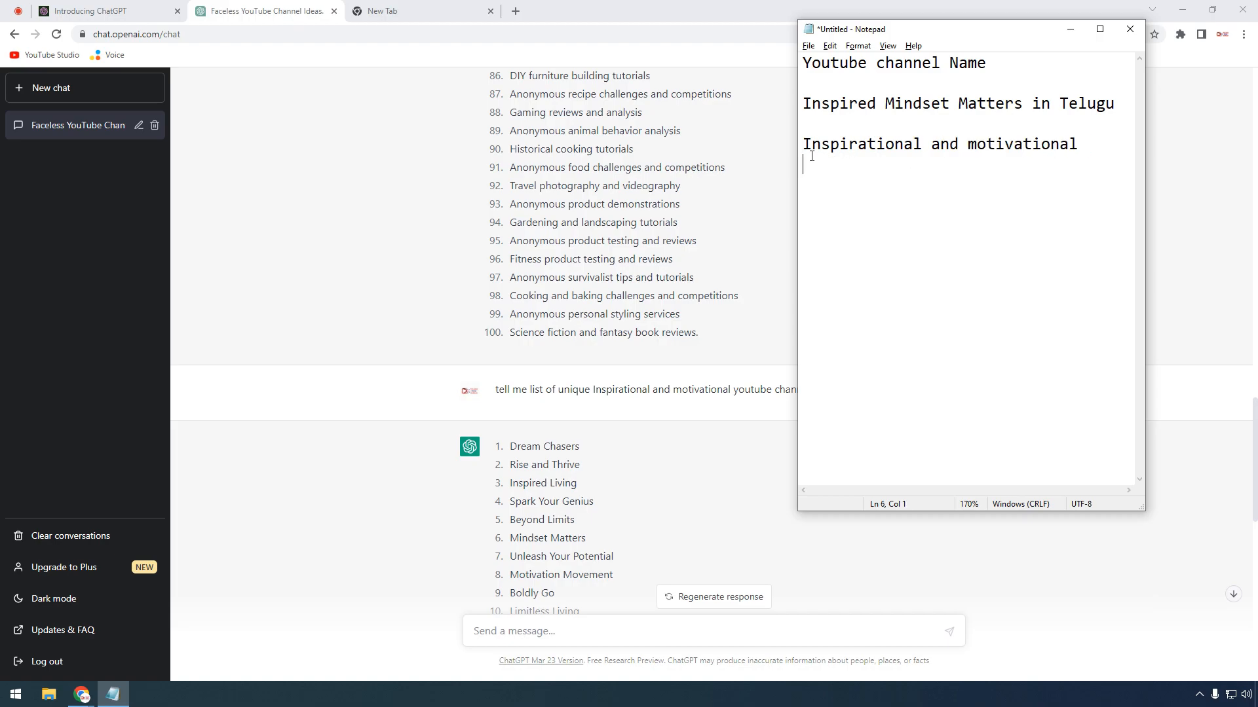
- Ask ChatGPT: 'give me Inspirational and motivational story for youtube channel'
{"action": "left_click_drag", "start_coordinate": [812, 156], "coordinate": [801, 150]}
{"action": "key", "text": "ctrl+c"}
{"action": "key", "text": "alt+Tab"}
{"action": "key", "text": "ctrl+v"}
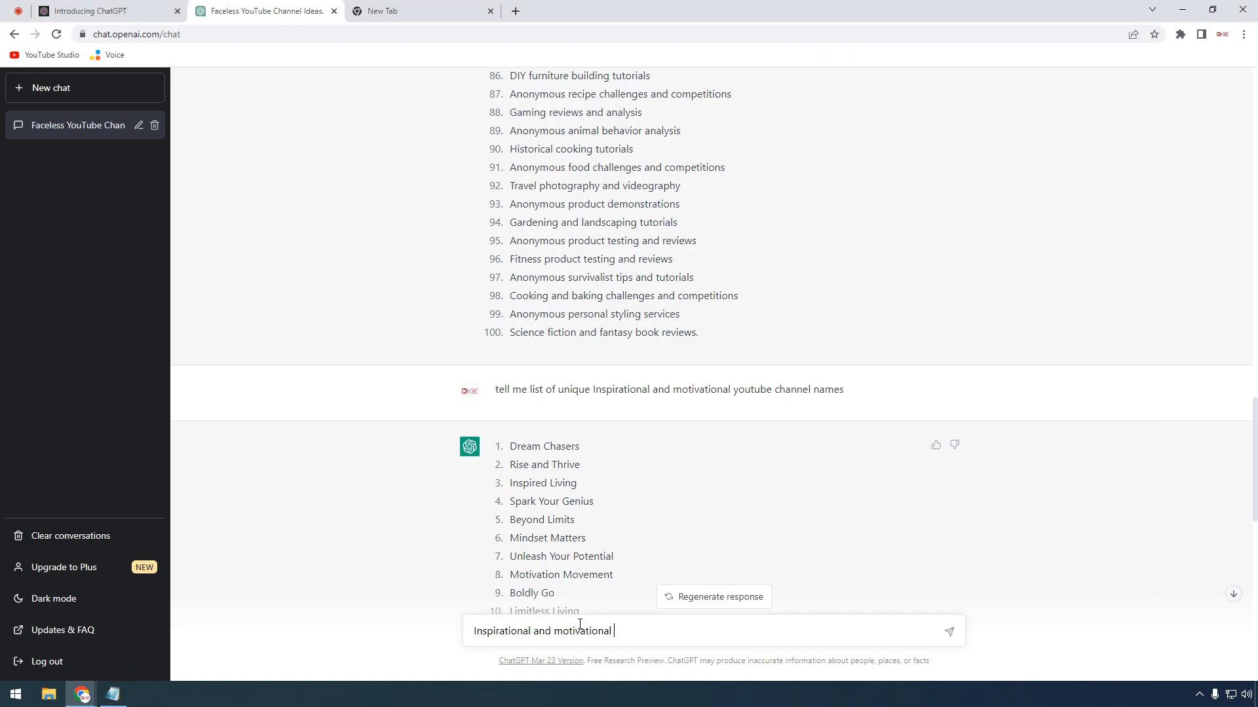
{"action": "key", "text": "Home"}
{"action": "type", "text": "give me"}
{"action": "key", "text": "End"}
{"action": "type", "text": "story for youtube channel"}
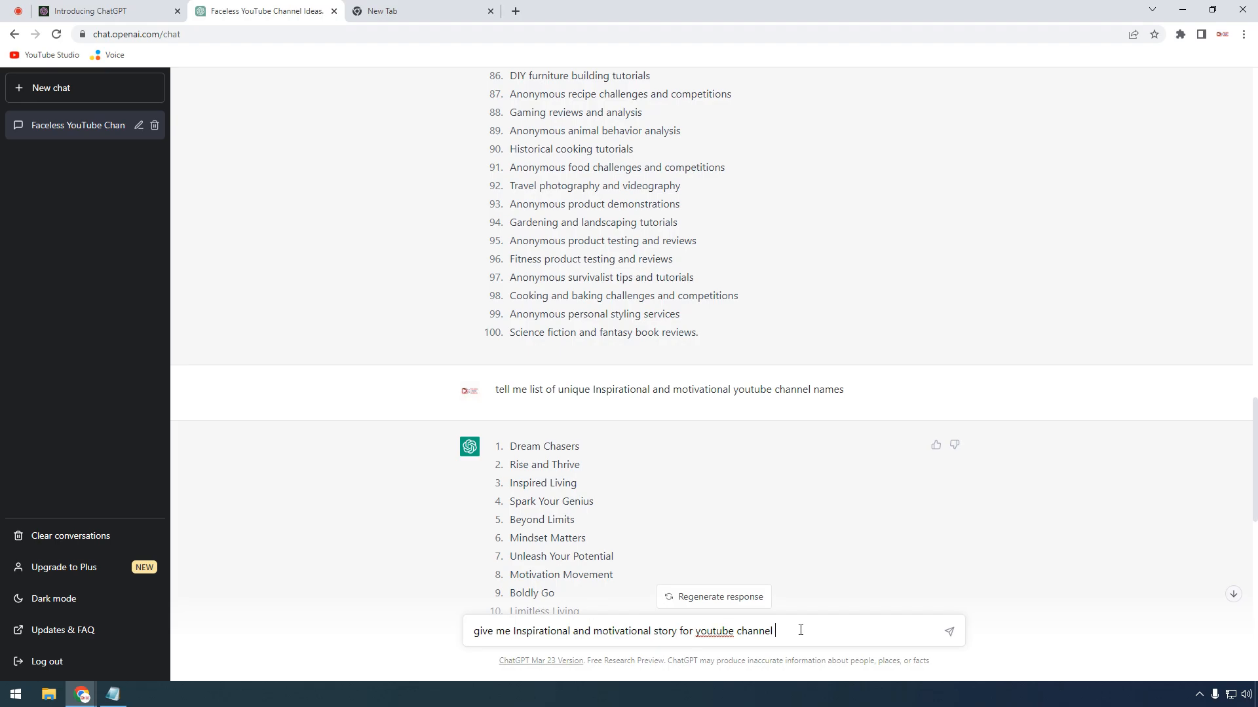
{"action": "key", "text": "Return"}
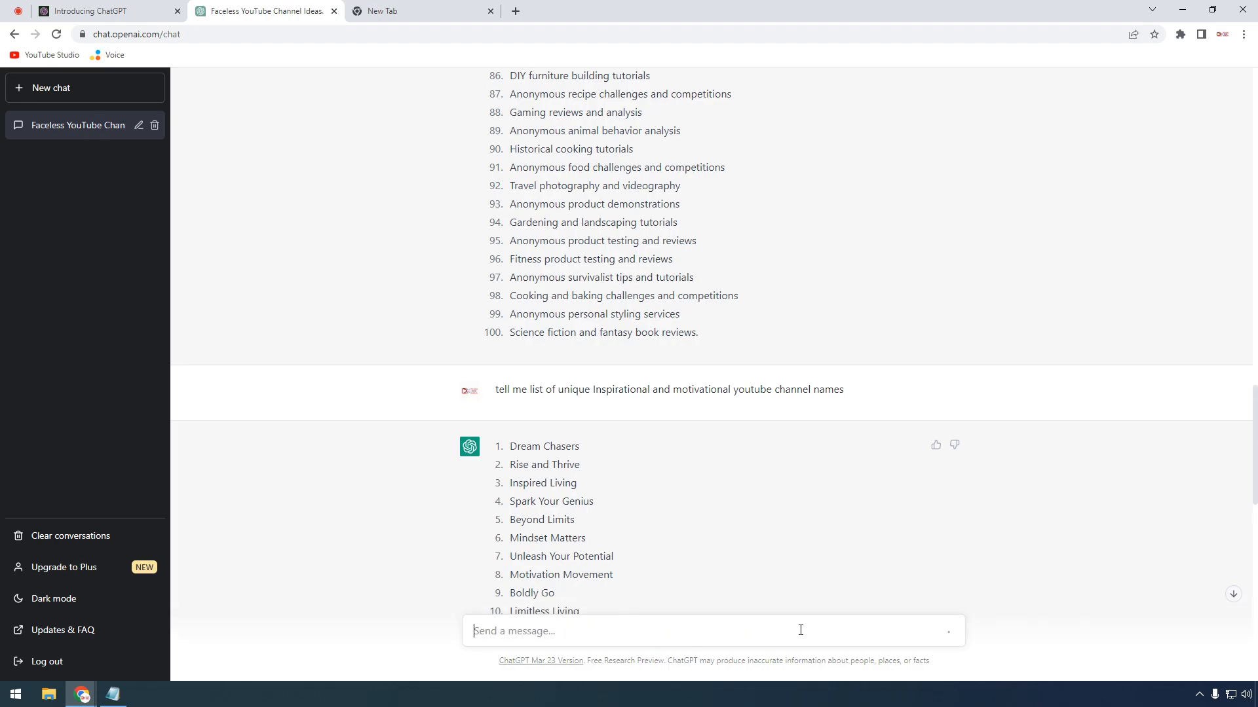
{"action": "left_click", "coordinate": [1232, 594]}
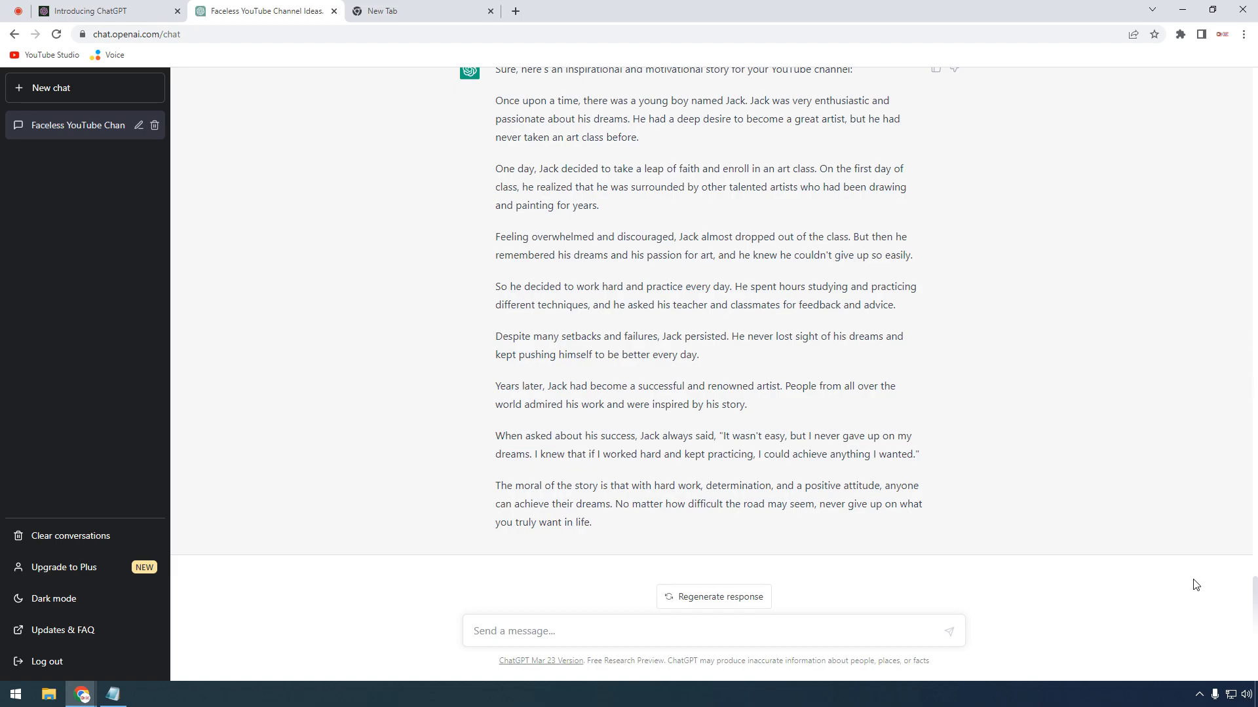
- Copy the generated story about Jack for the voiceover
{"action": "left_click_drag", "start_coordinate": [497, 99], "coordinate": [609, 532]}
{"action": "left_click", "coordinate": [627, 534]}
{"action": "key", "text": "alt+Tab"}
{"action": "key", "text": "alt+Tab"}
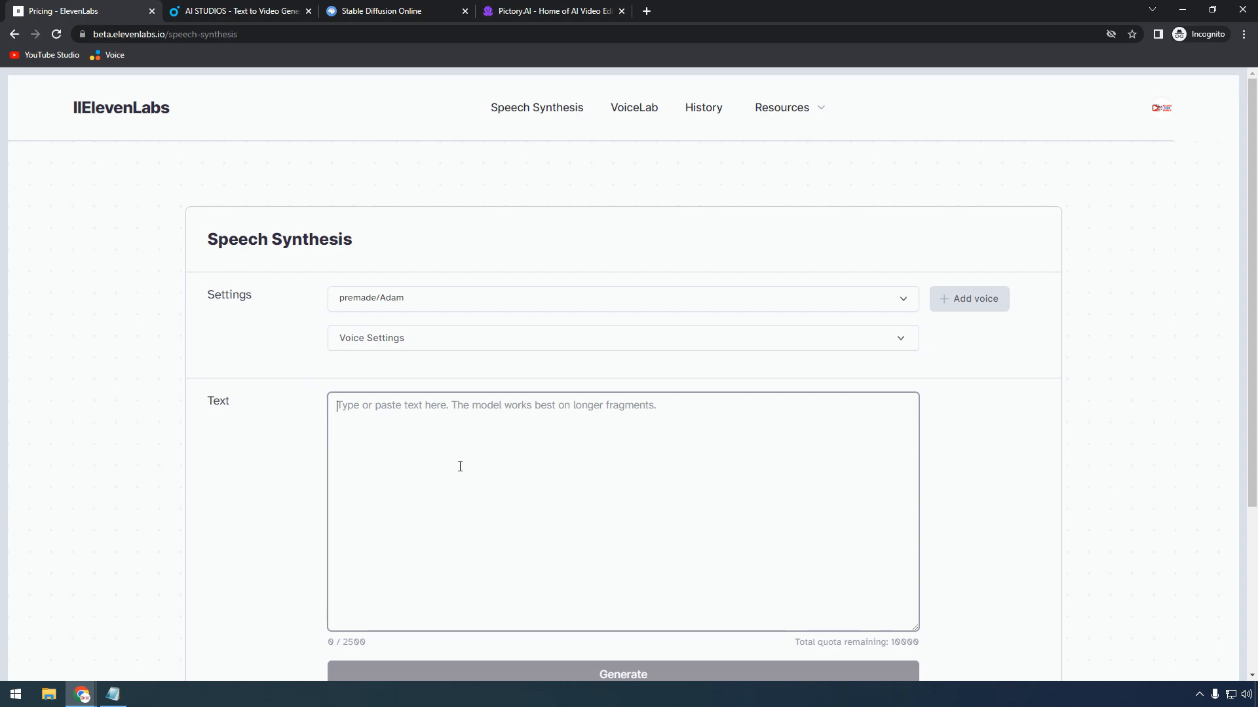
- Voice the pasted Jack story with premade/Josh in ElevenLabs and download synthesized_audio.mp3
{"action": "key", "text": "ctrl+v"}
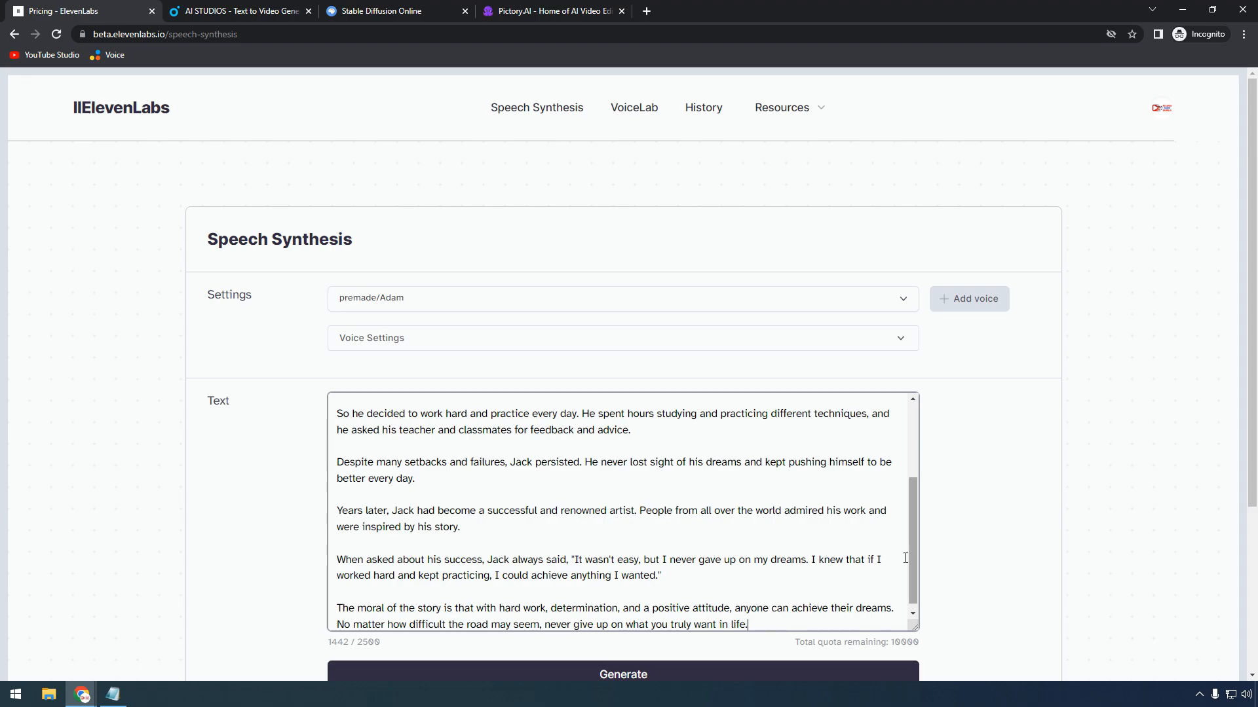
{"action": "left_click_drag", "start_coordinate": [912, 560], "coordinate": [906, 401]}
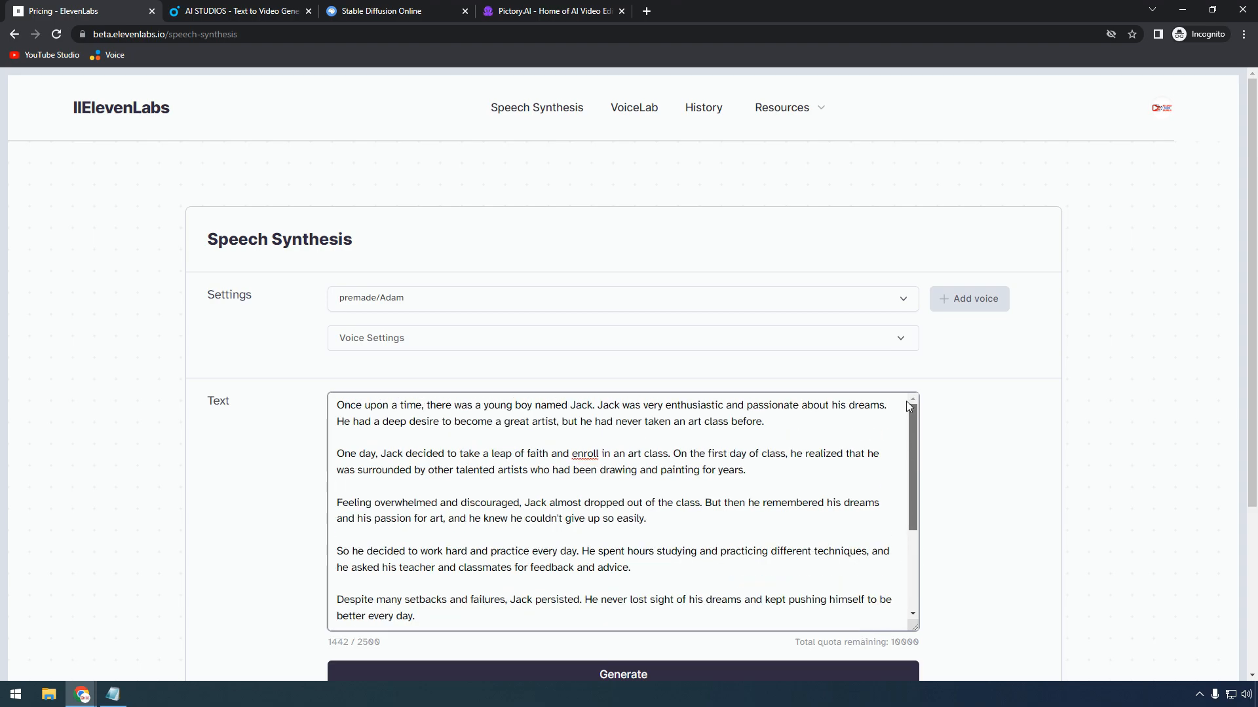
{"action": "left_click", "coordinate": [721, 298]}
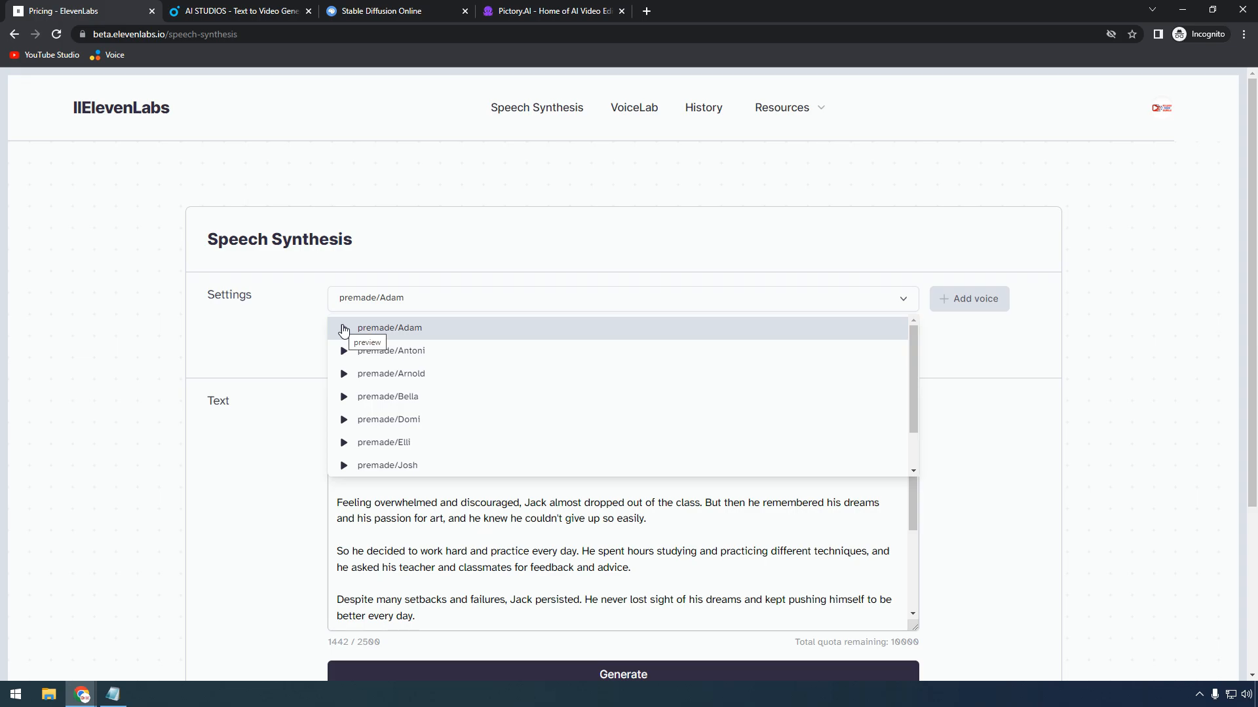
{"action": "left_click", "coordinate": [344, 327]}
{"action": "left_click", "coordinate": [344, 464]}
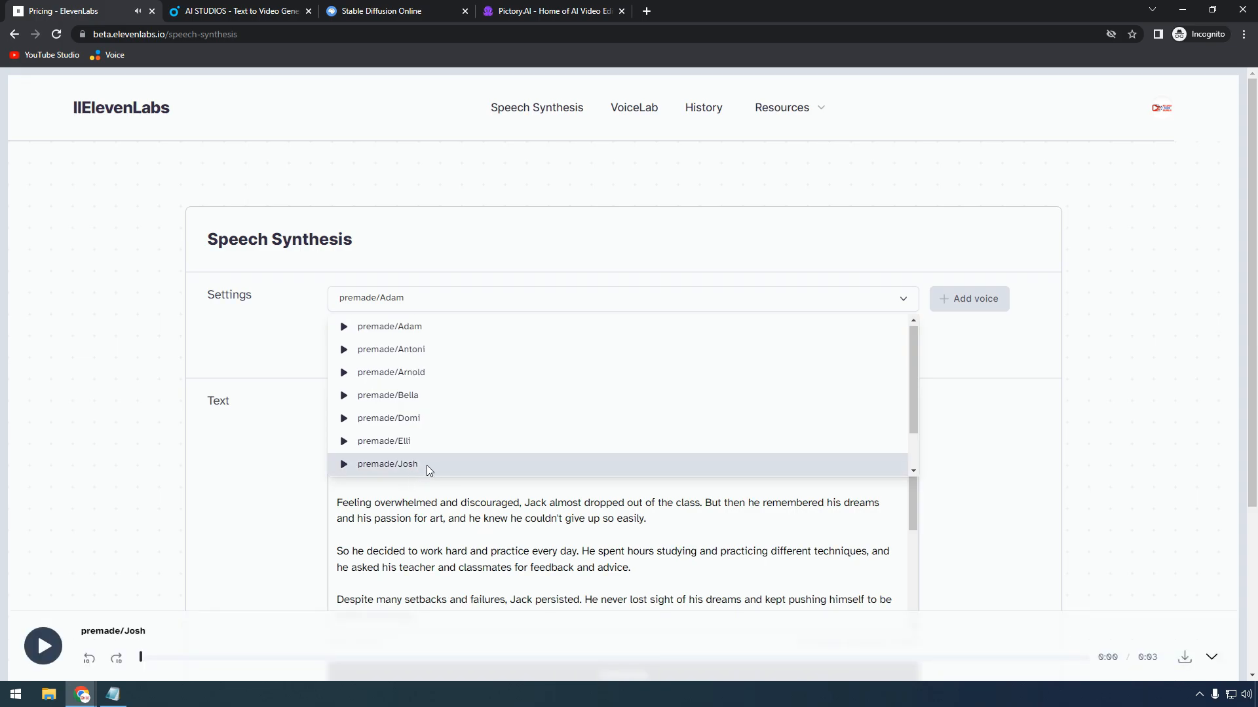
{"action": "left_click", "coordinate": [429, 466]}
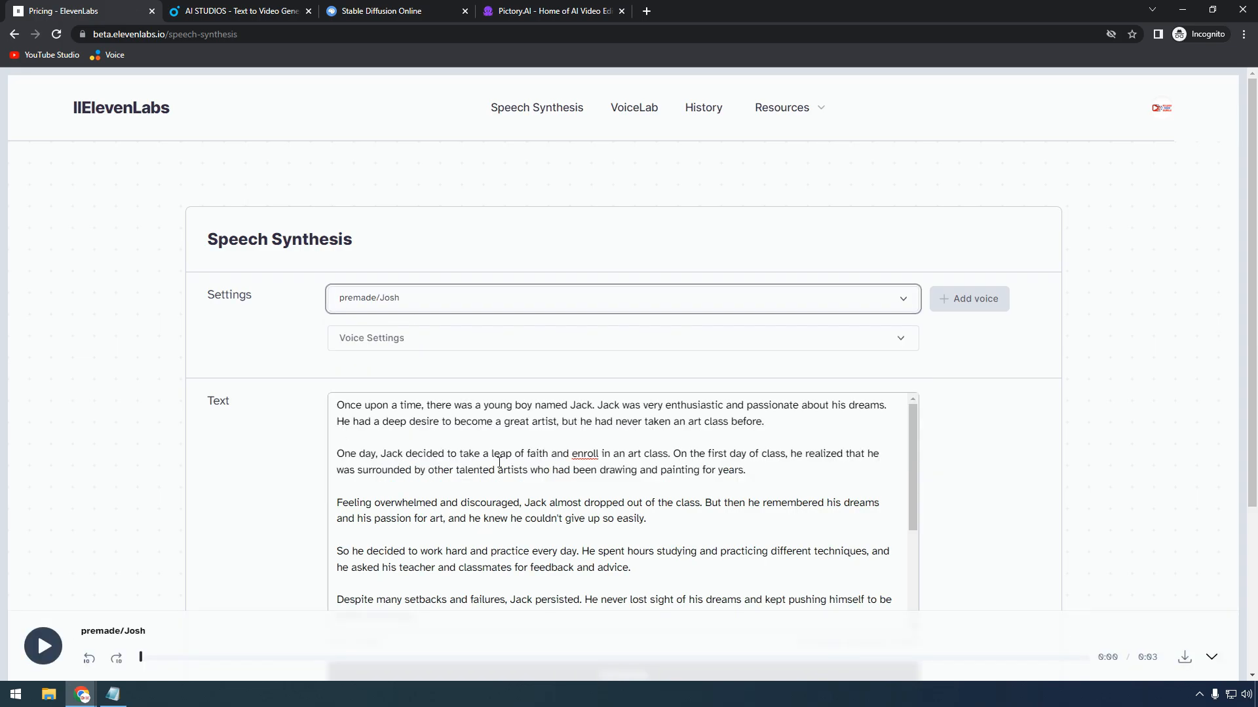
{"action": "scroll", "coordinate": [975, 410], "scroll_direction": "down", "scroll_amount": 5}
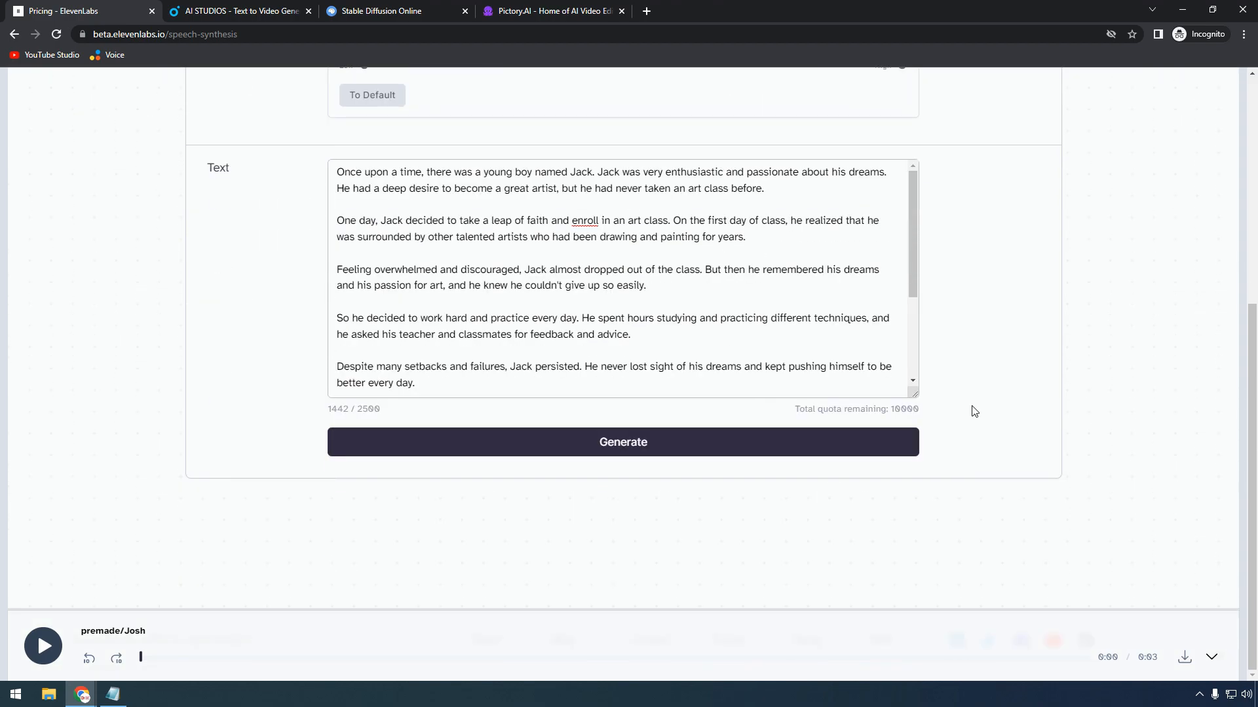
{"action": "left_click", "coordinate": [643, 443]}
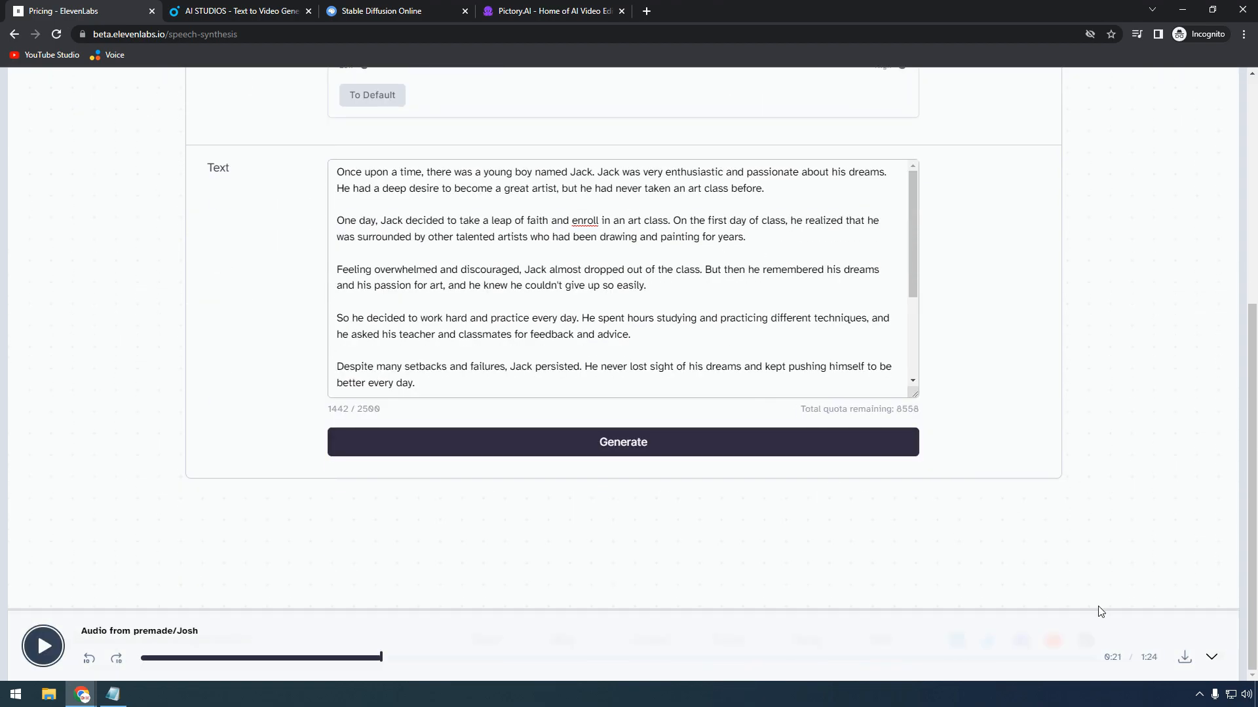
{"action": "left_click", "coordinate": [1185, 657]}
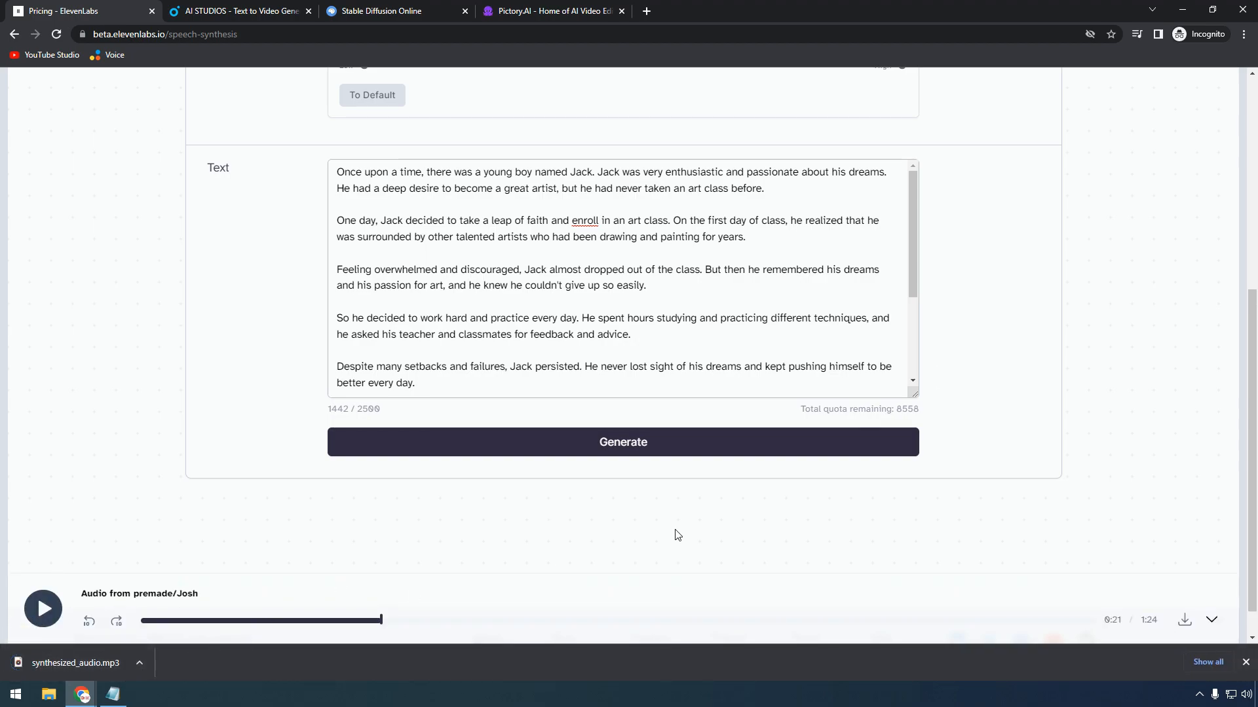
{"action": "scroll", "coordinate": [381, 206], "scroll_direction": "up", "scroll_amount": 3}
- Start an Edit Videos using Text project in Pictory and add synthesized_audio.mp3 for upload
{"action": "left_click", "coordinate": [249, 10]}
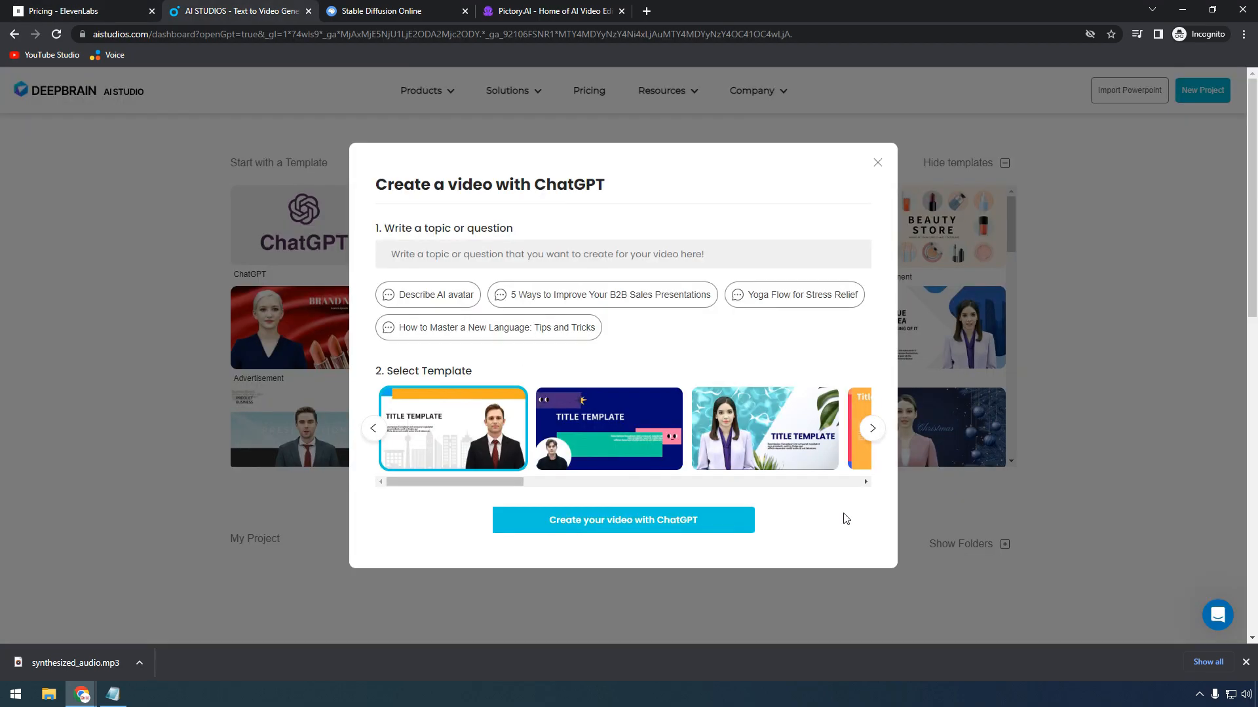
{"action": "left_click", "coordinate": [420, 11]}
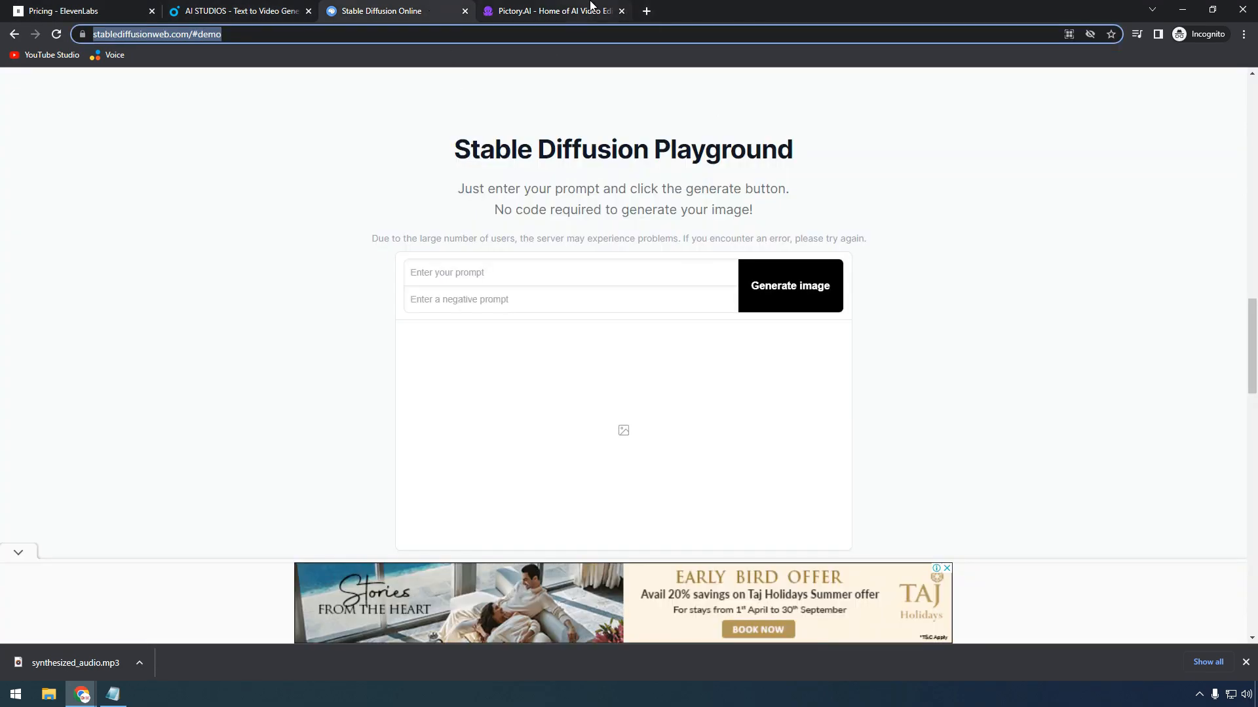
{"action": "left_click", "coordinate": [563, 10]}
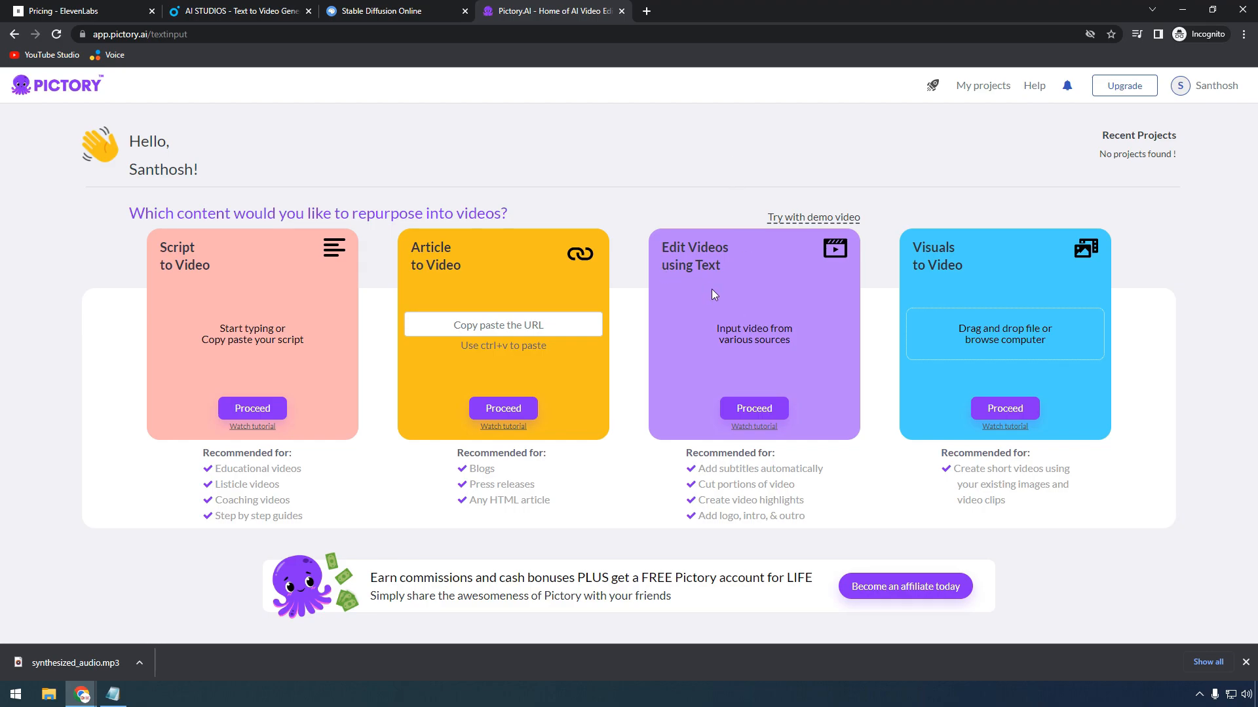
{"action": "left_click", "coordinate": [771, 404]}
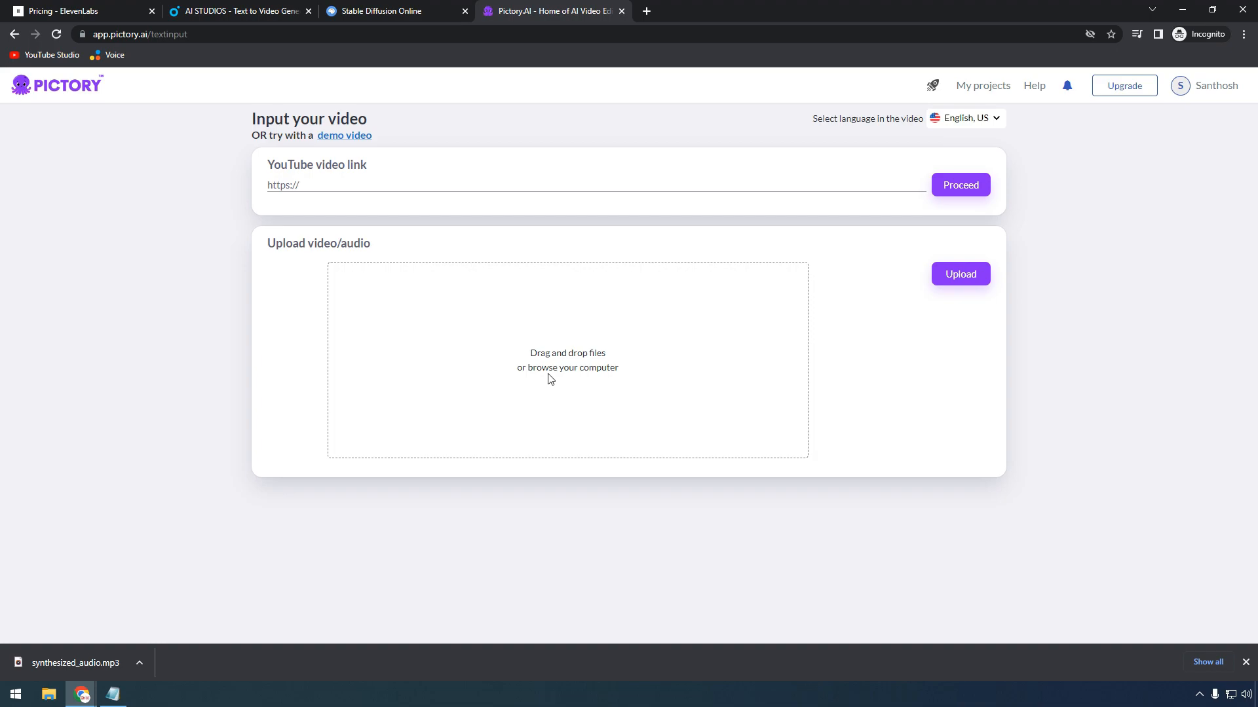
{"action": "left_click_drag", "start_coordinate": [41, 665], "coordinate": [564, 369]}
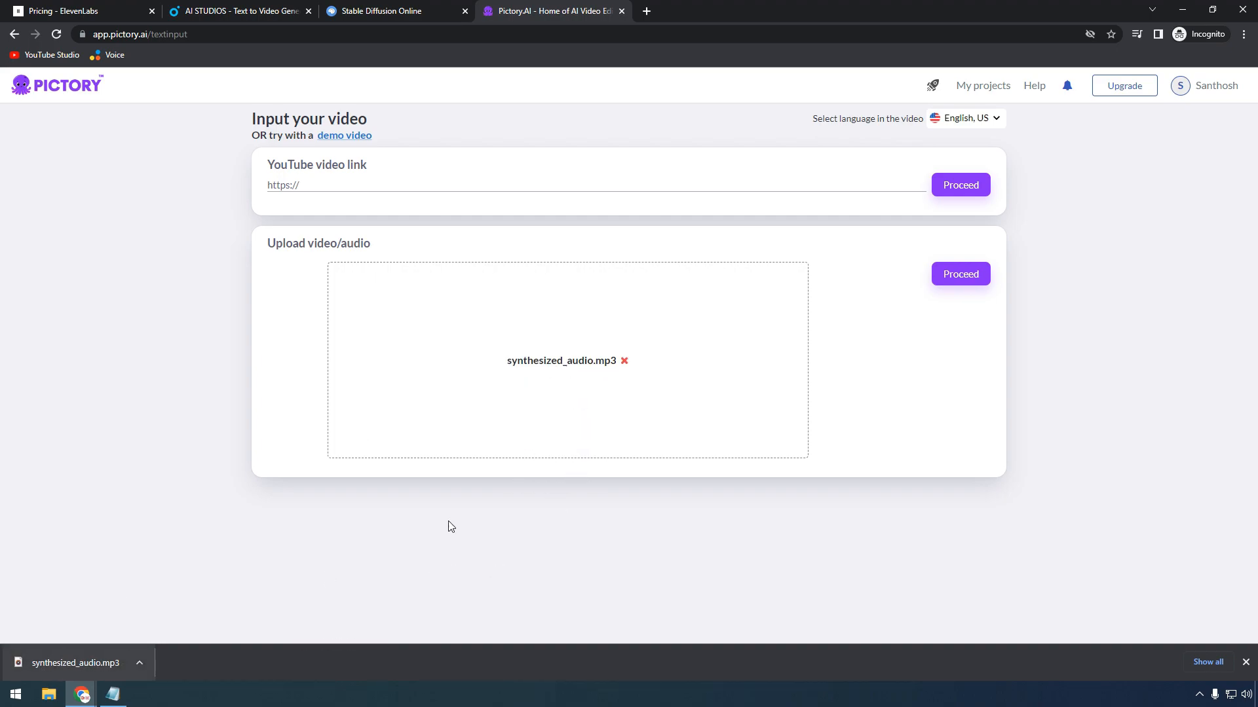
- Transcribe the audio with 1 speaker, choose Caption subtitles, and open the storyboard for customizing
{"action": "left_click", "coordinate": [965, 274]}
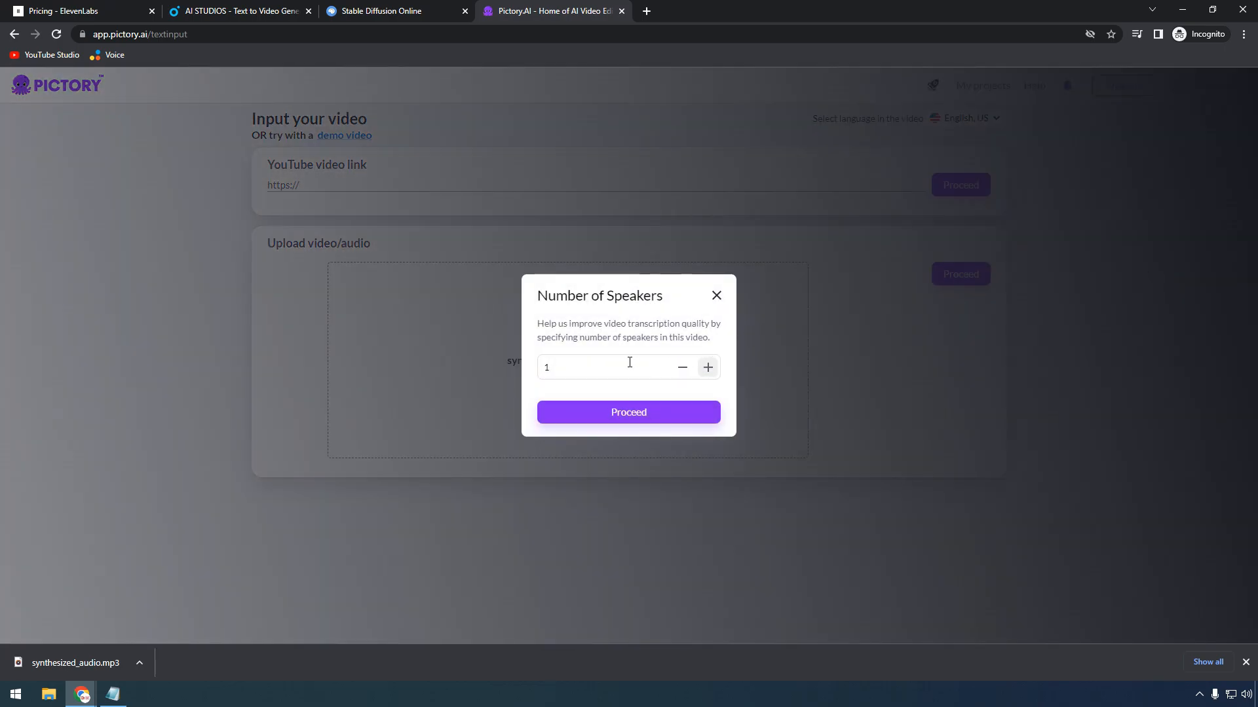
{"action": "left_click", "coordinate": [674, 420]}
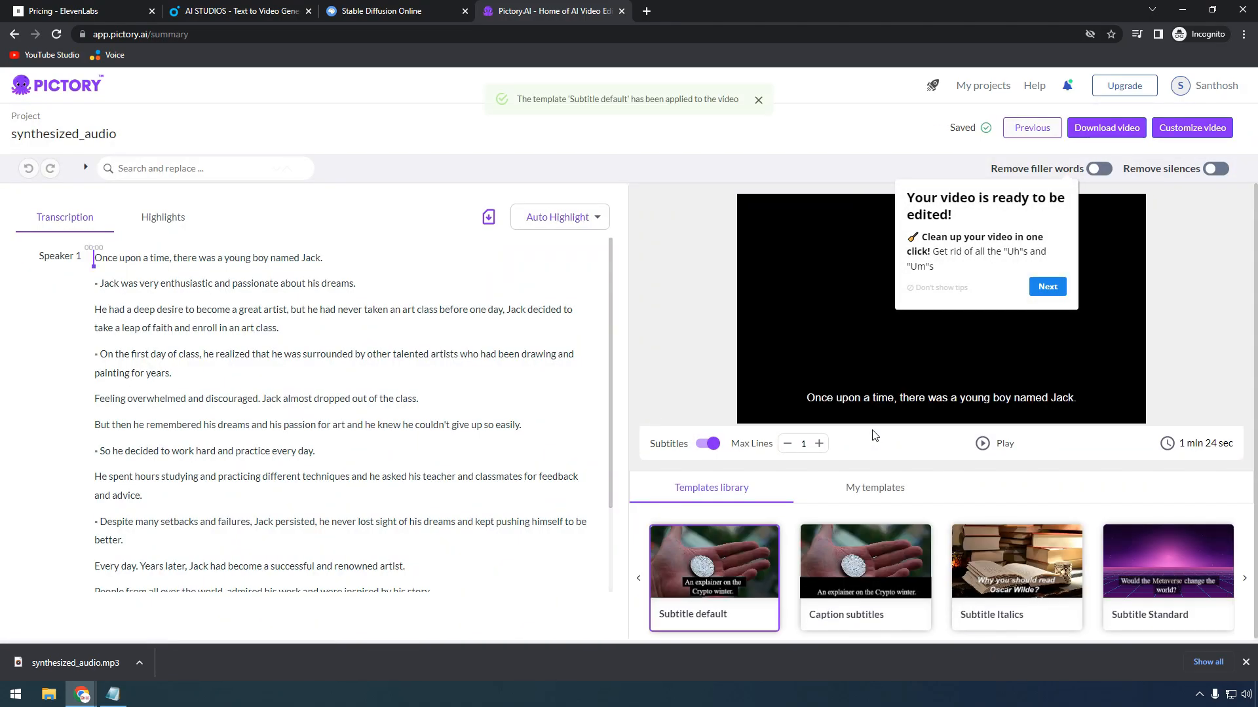
{"action": "left_click", "coordinate": [1058, 290]}
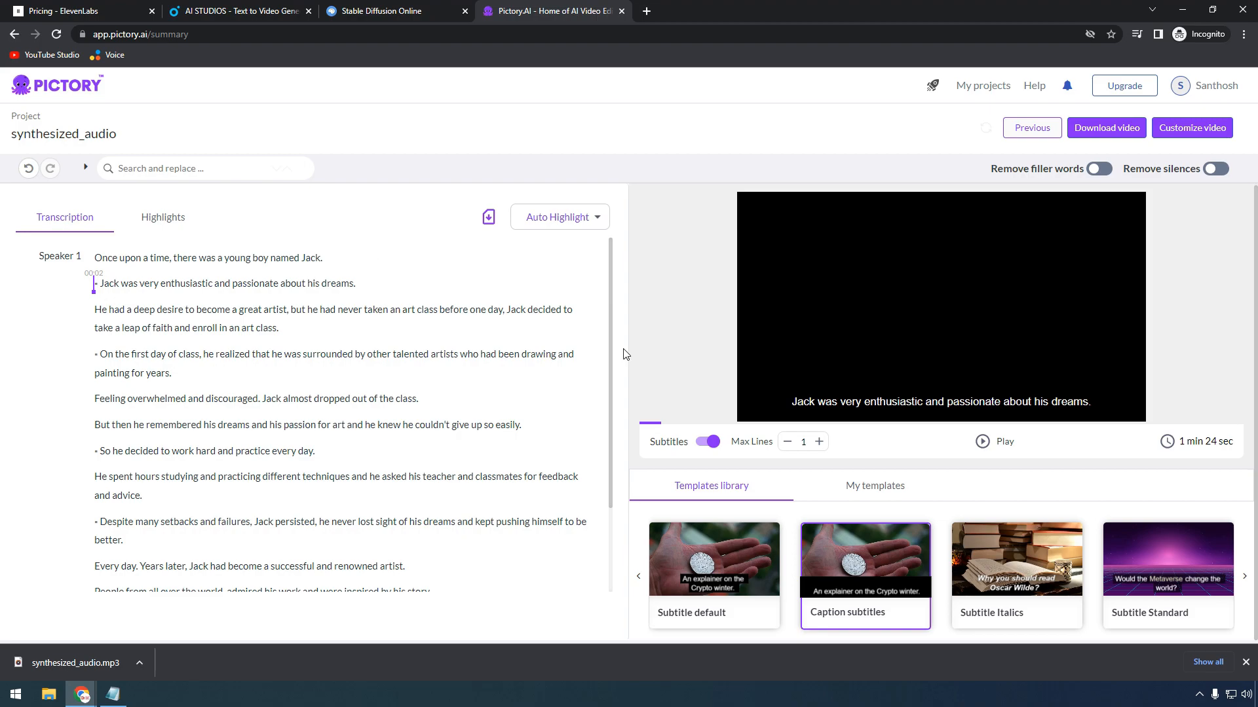
{"action": "left_click", "coordinate": [1183, 135]}
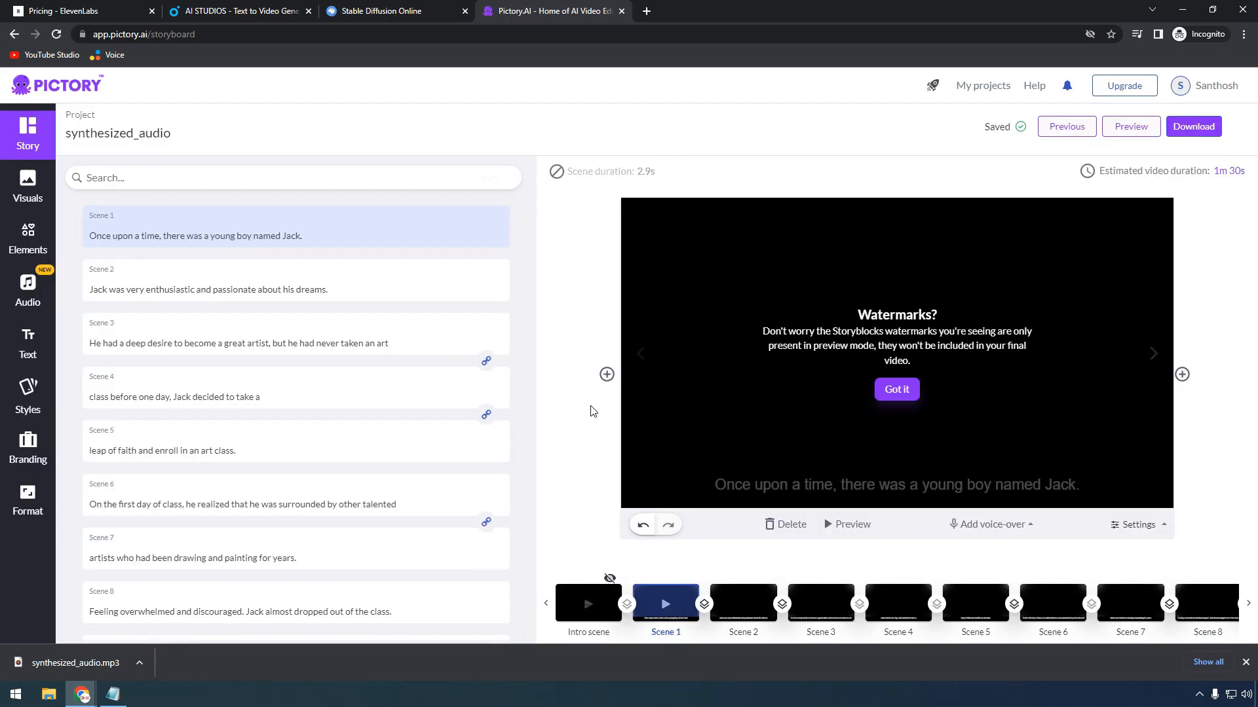
- Dismiss the watermark notice and select the word Jack in Scene 1's text
{"action": "left_click", "coordinate": [902, 391]}
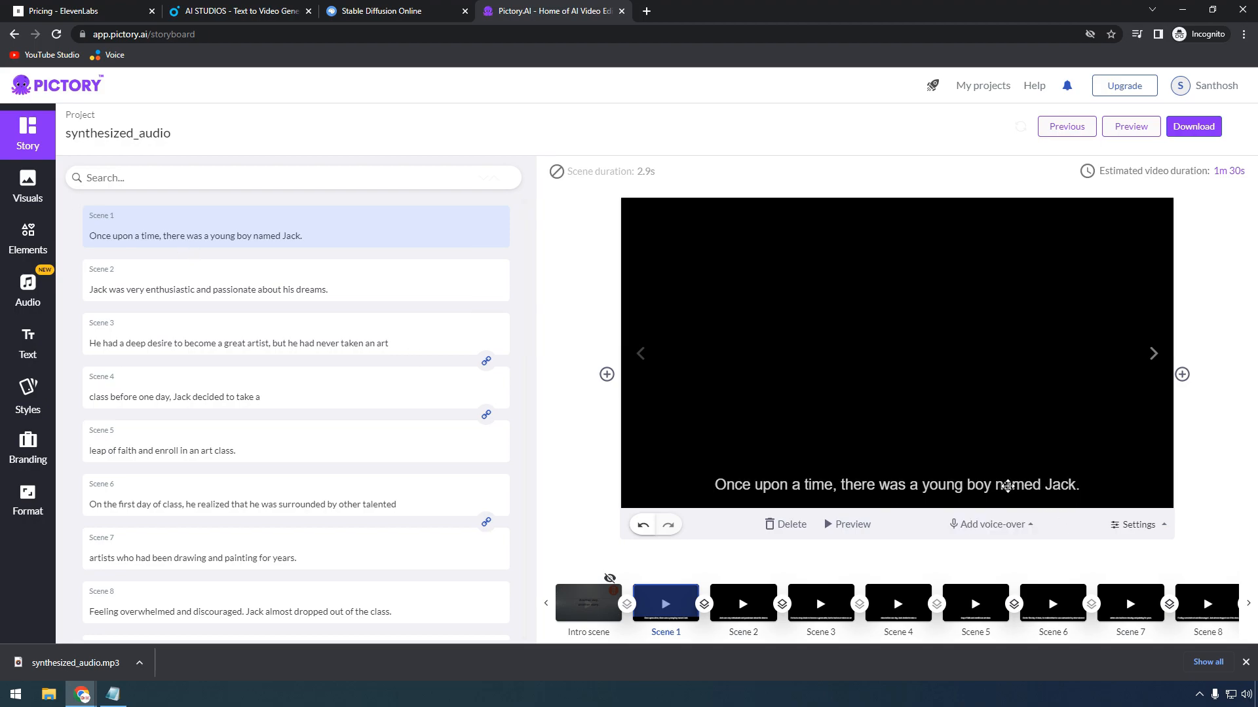
{"action": "left_click", "coordinate": [19, 199]}
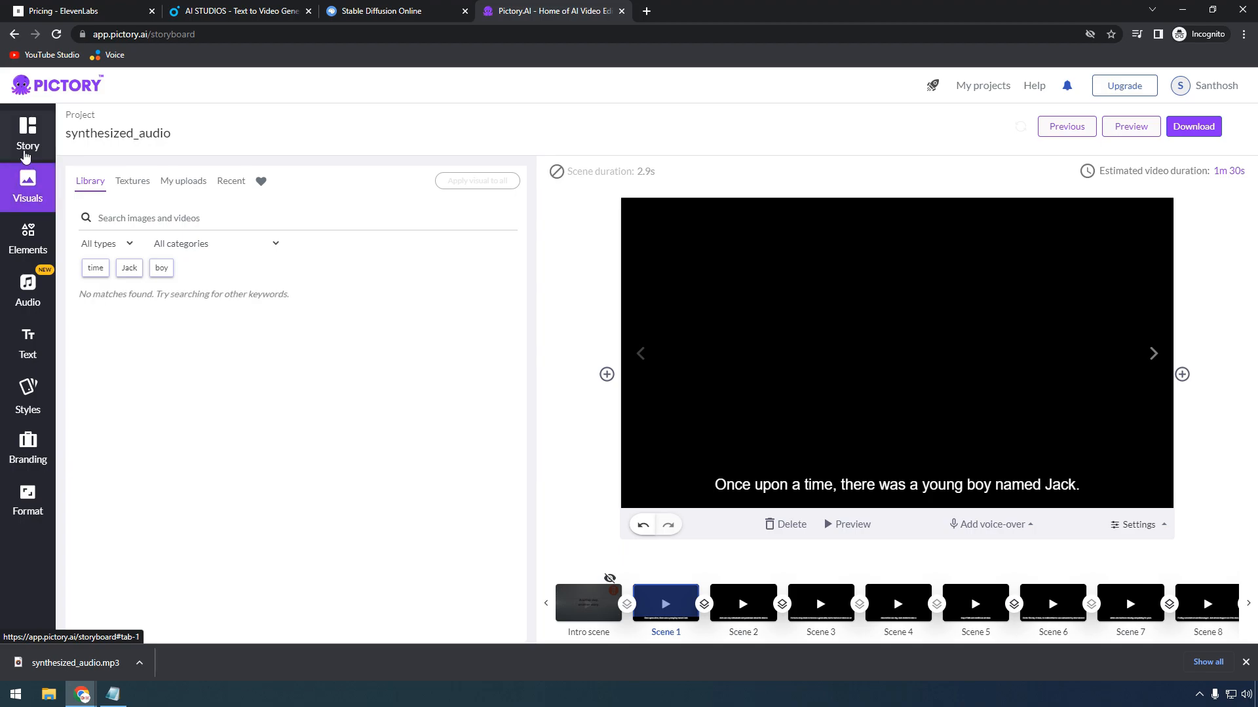
{"action": "left_click", "coordinate": [27, 150]}
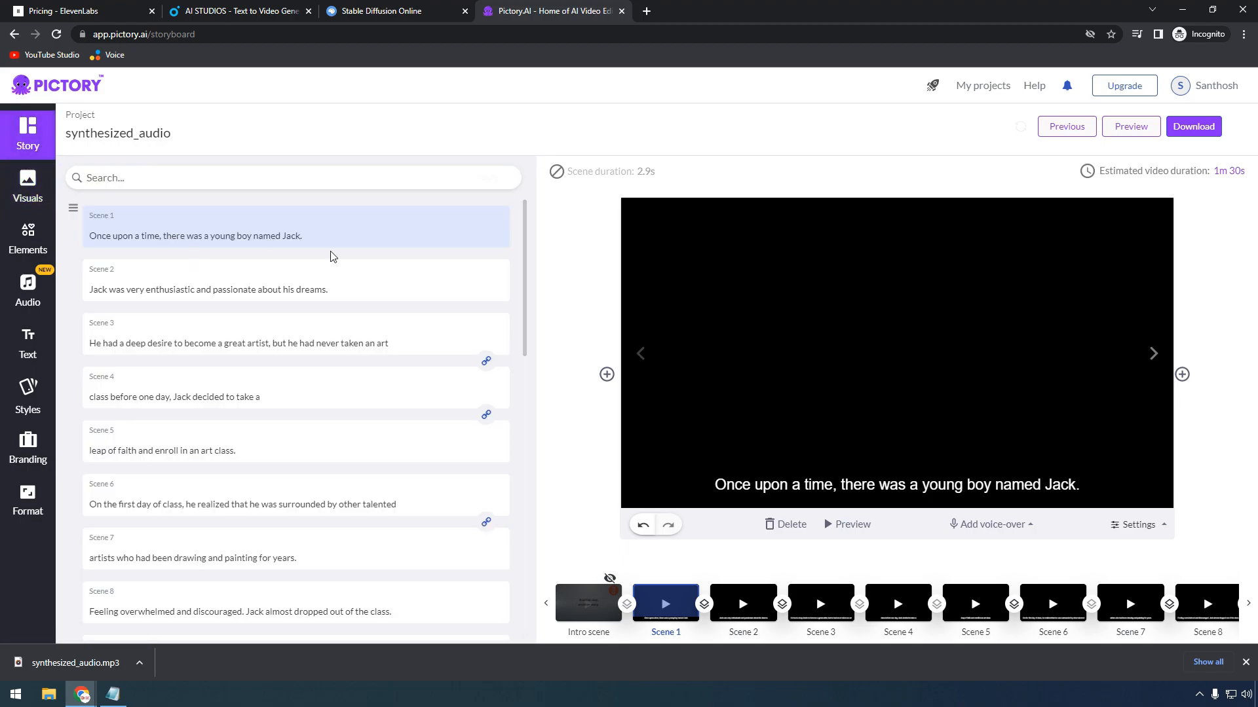
{"action": "double_click", "coordinate": [295, 236]}
{"action": "left_click", "coordinate": [259, 237]}
{"action": "left_click_drag", "start_coordinate": [283, 237], "coordinate": [300, 237]}
{"action": "left_click", "coordinate": [32, 146]}
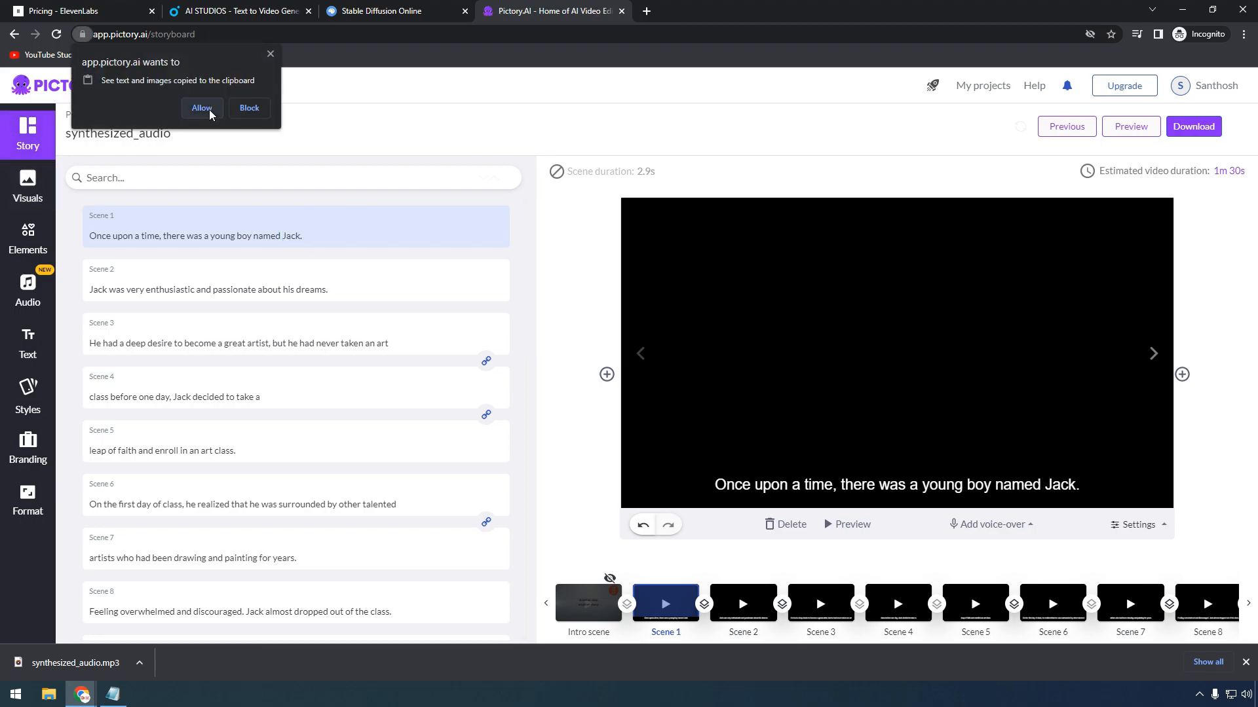
{"action": "left_click", "coordinate": [274, 55]}
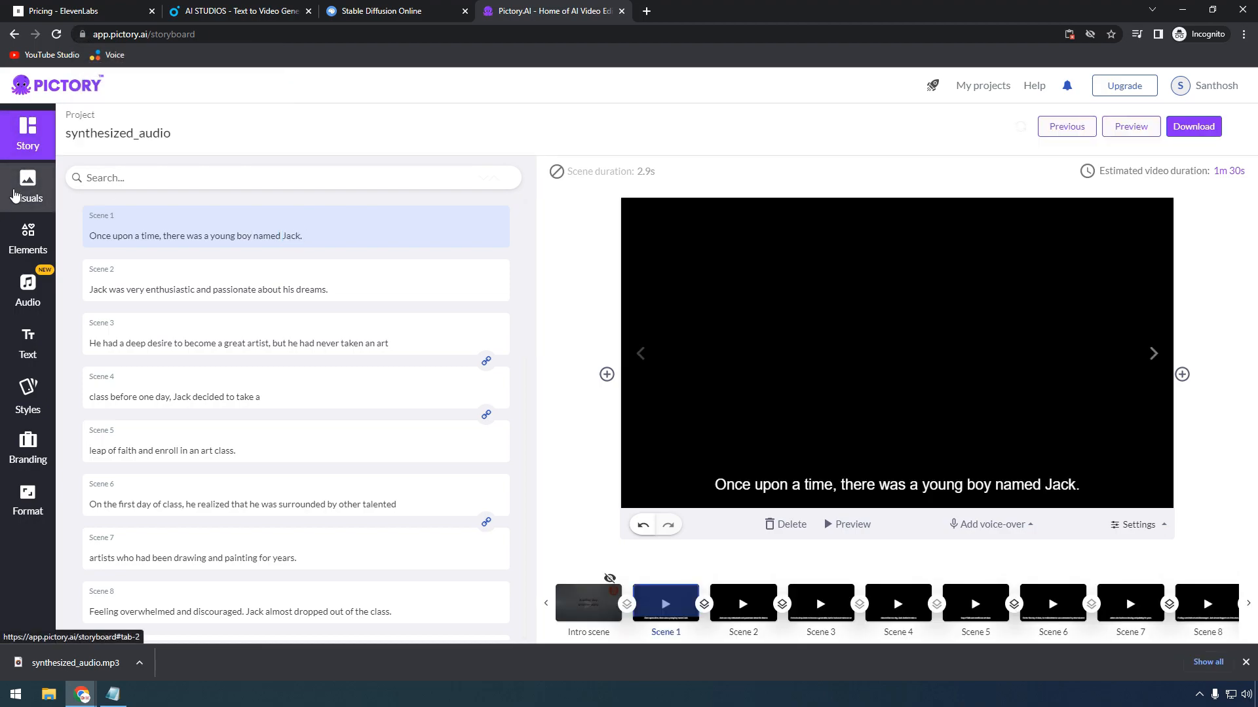
- Search the visuals for 'boy', apply the boy-at-window clip to Scene 1, then go to Scene 2
{"action": "left_click", "coordinate": [19, 192]}
{"action": "left_click", "coordinate": [168, 219]}
{"action": "type", "text": "person"}
{"action": "key", "text": "ctrl+a"}
{"action": "type", "text": "b"}
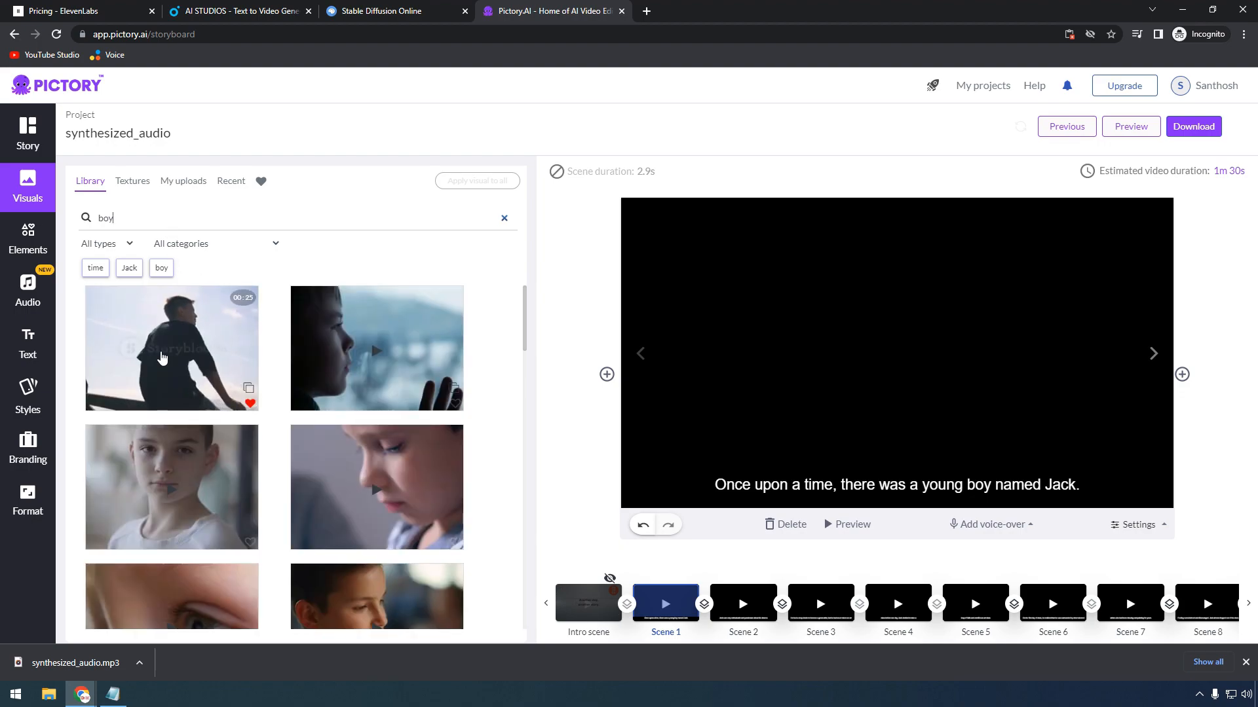
{"action": "left_click", "coordinate": [377, 347]}
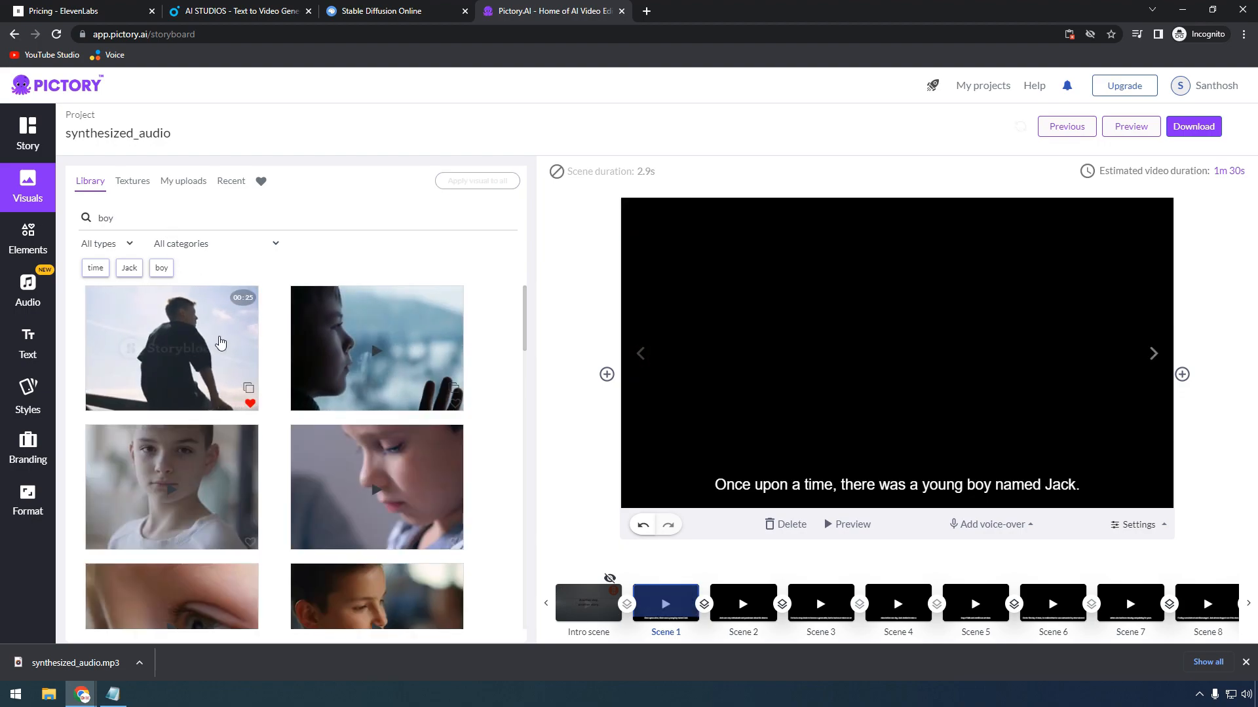
{"action": "left_click", "coordinate": [397, 368]}
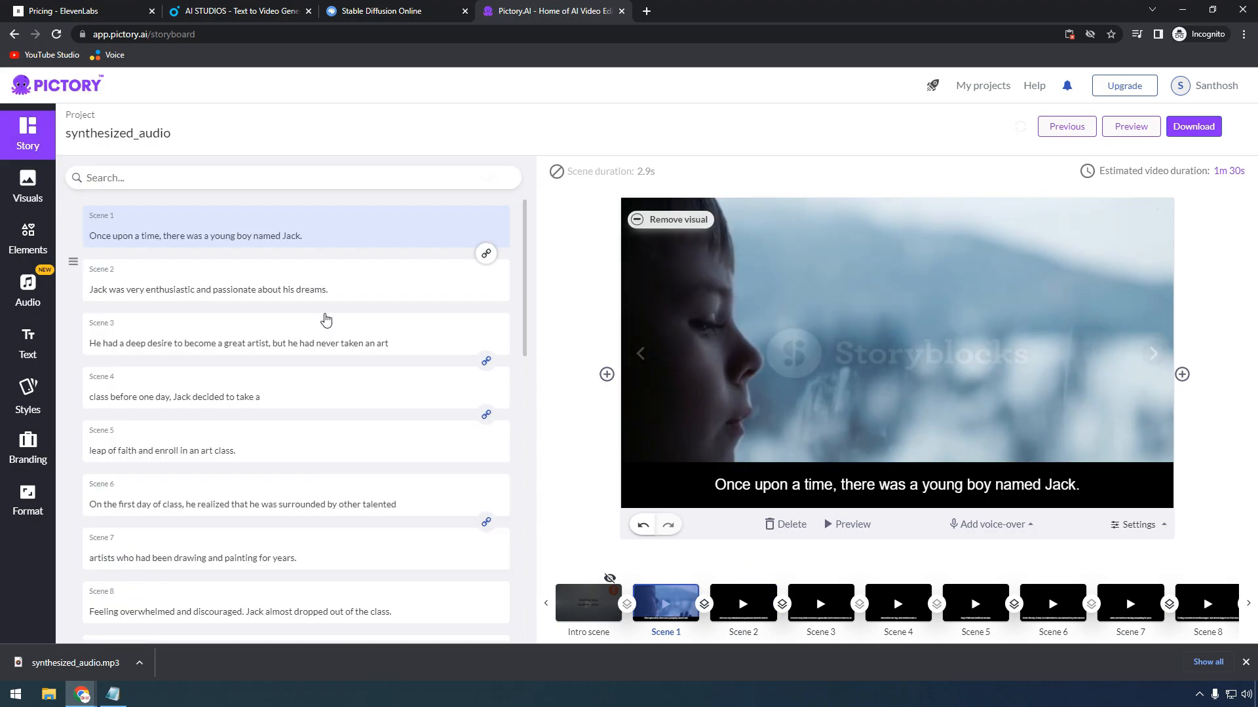
{"action": "left_click", "coordinate": [326, 318]}
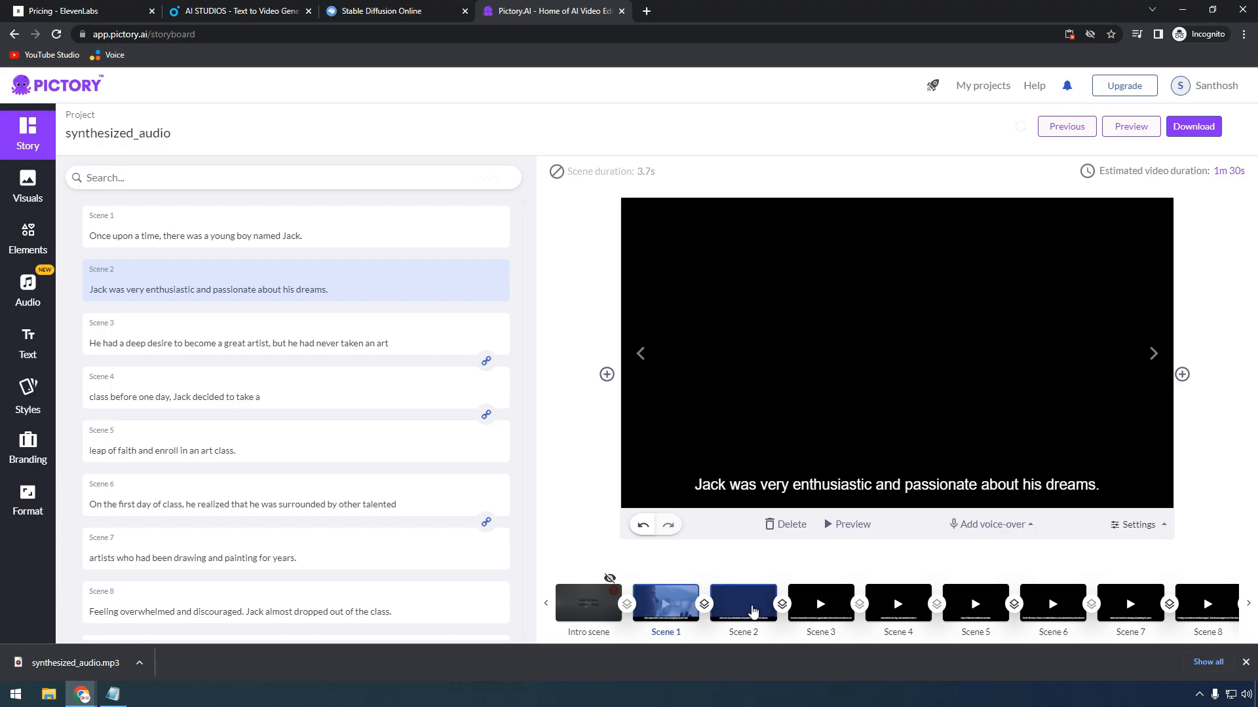
- Copy the word 'dreams' from Scene 2's text
{"action": "left_click", "coordinate": [28, 188]}
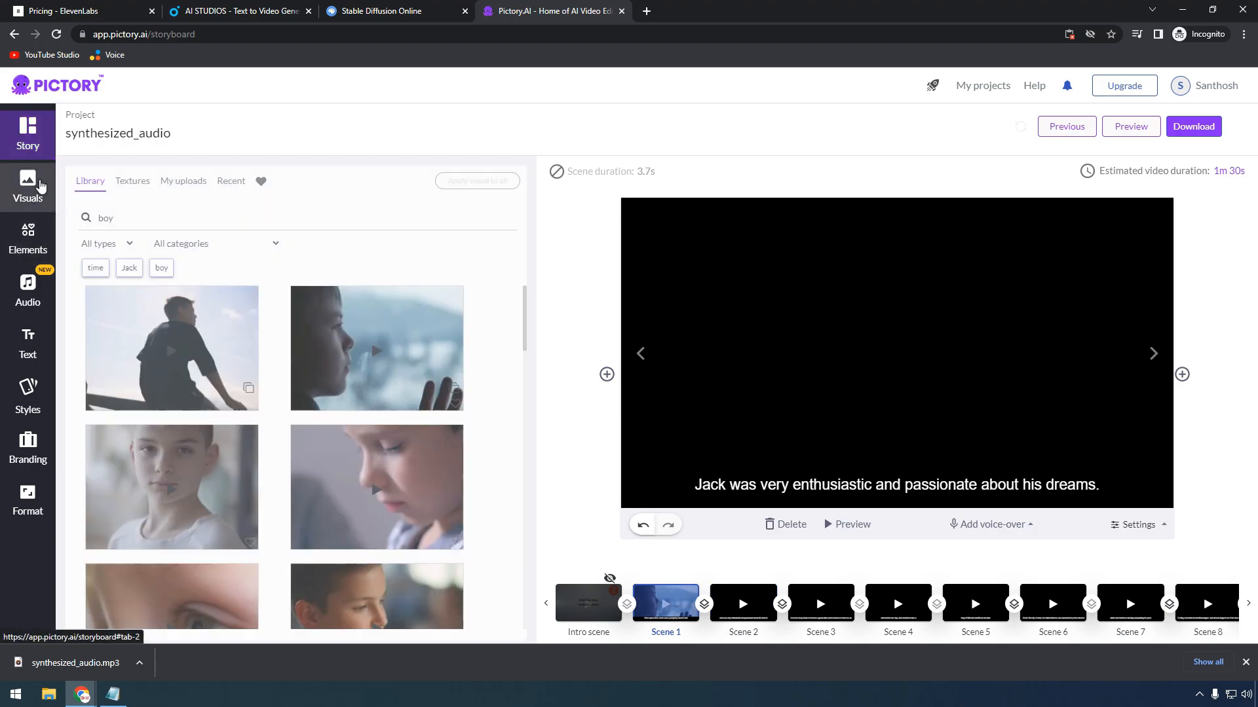
{"action": "left_click", "coordinate": [39, 148]}
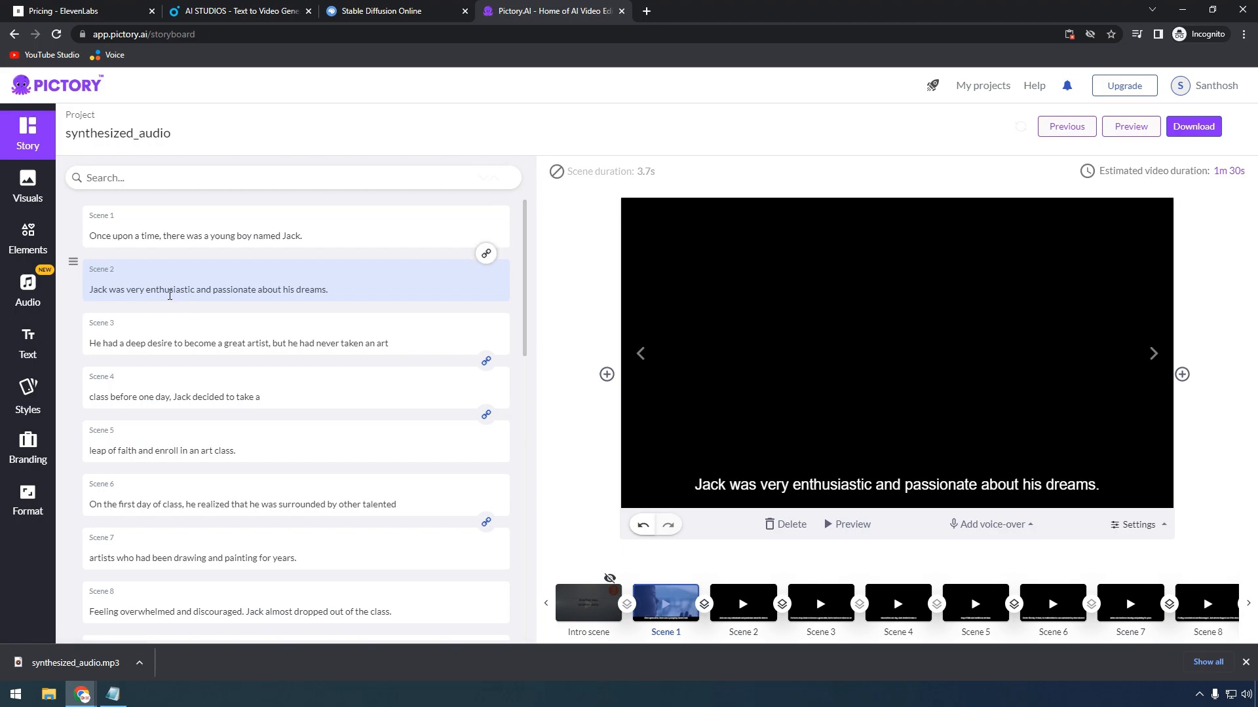
{"action": "double_click", "coordinate": [269, 289]}
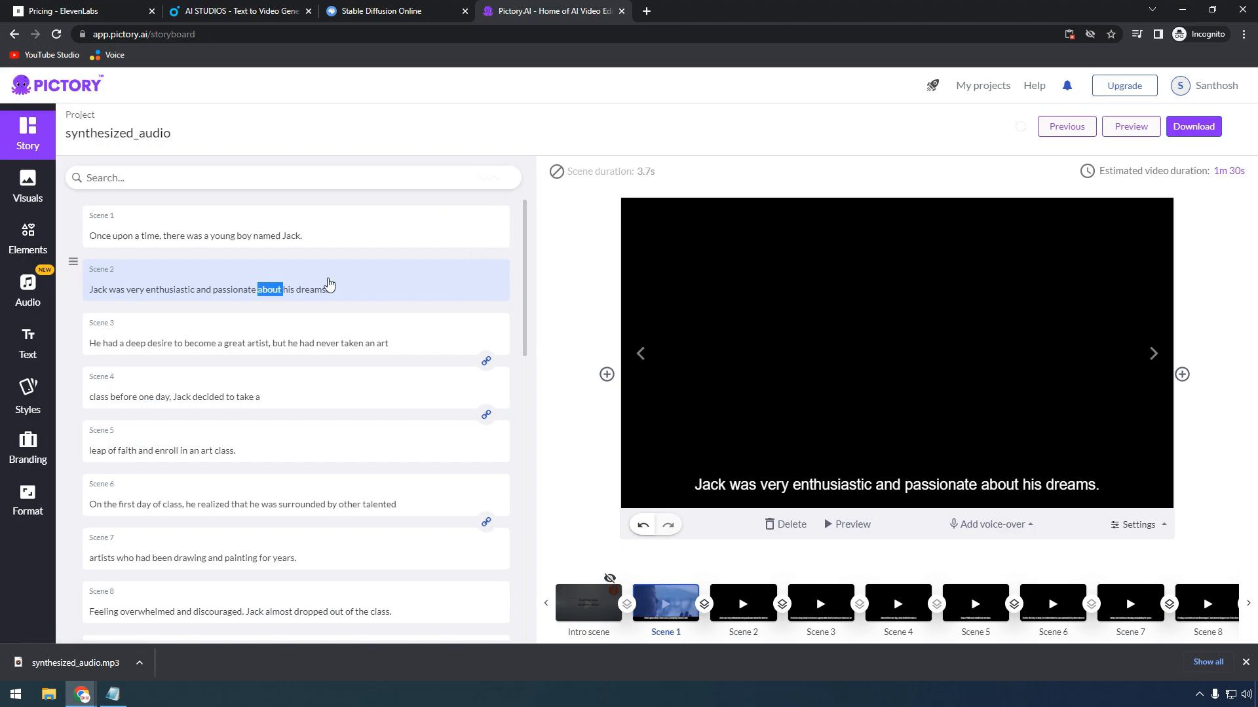
{"action": "left_click", "coordinate": [292, 291]}
{"action": "double_click", "coordinate": [298, 289]}
{"action": "key", "text": "ctrl+c"}
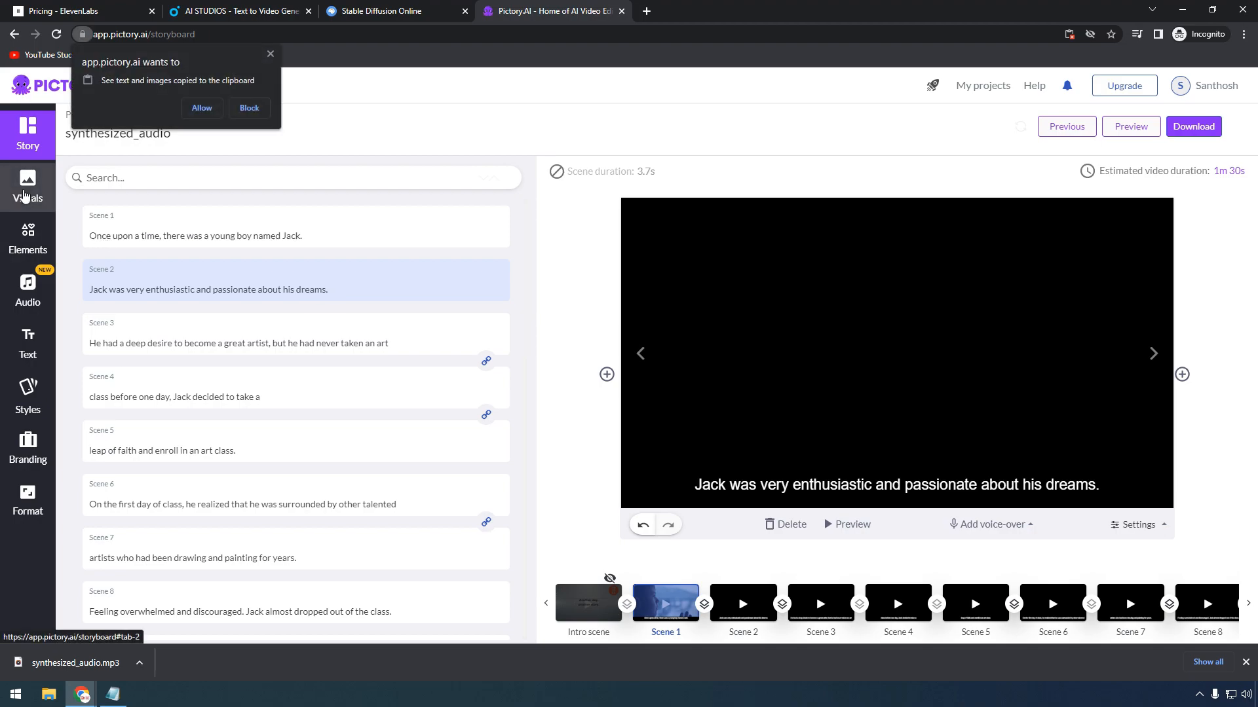
{"action": "left_click", "coordinate": [202, 107]}
- Search Visuals for 'dreams', apply the sand-writing clip to Scene 2, and open Download options
{"action": "left_click", "coordinate": [27, 187]}
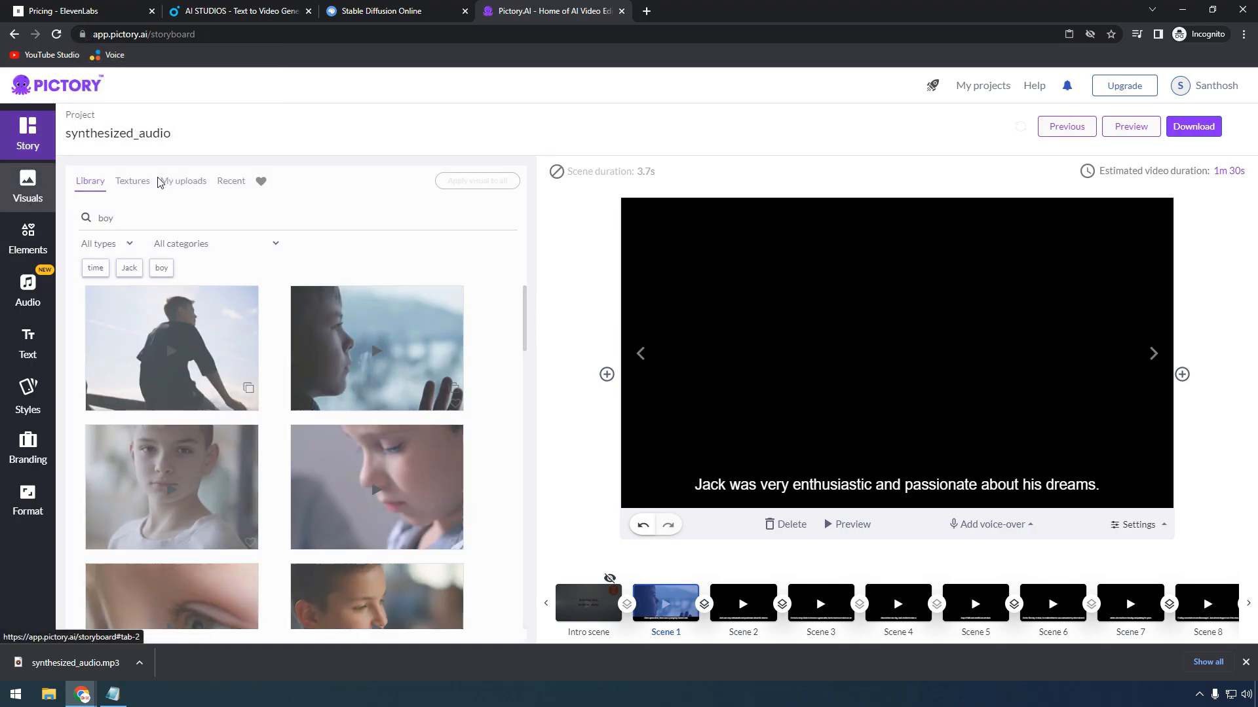
{"action": "left_click", "coordinate": [195, 223]}
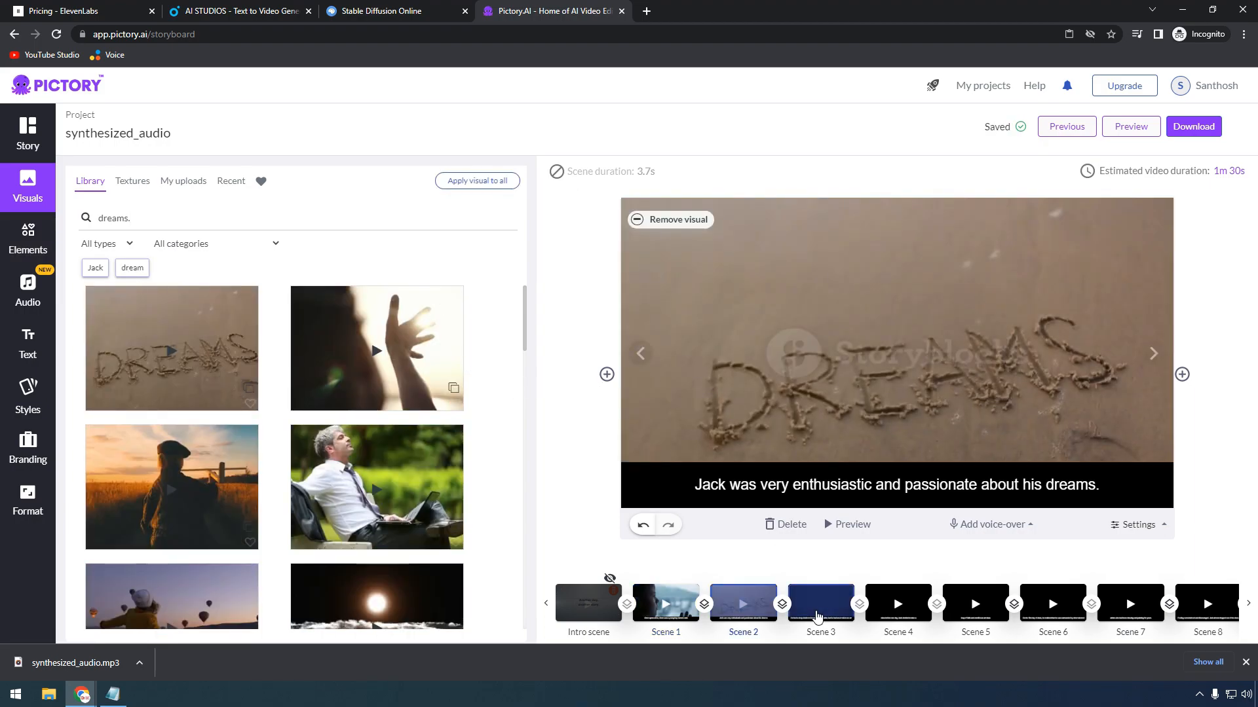
{"action": "left_click", "coordinate": [28, 134]}
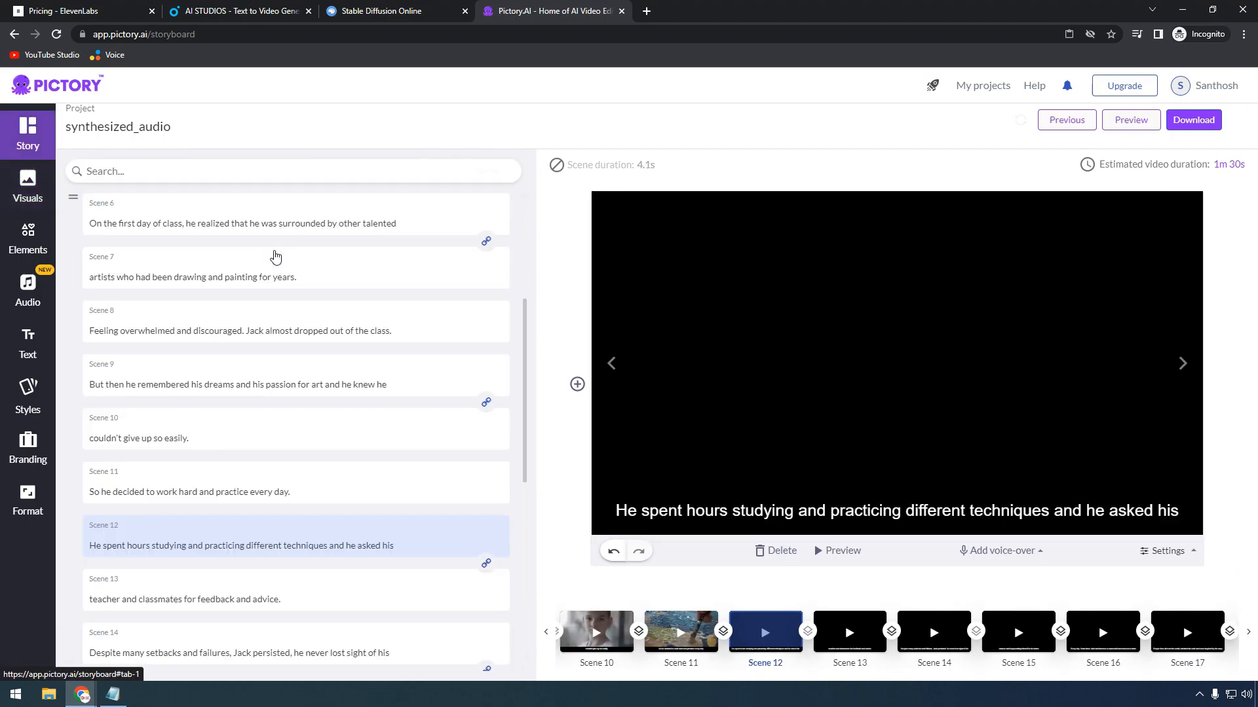
{"action": "scroll", "coordinate": [303, 345], "scroll_direction": "down", "scroll_amount": 7}
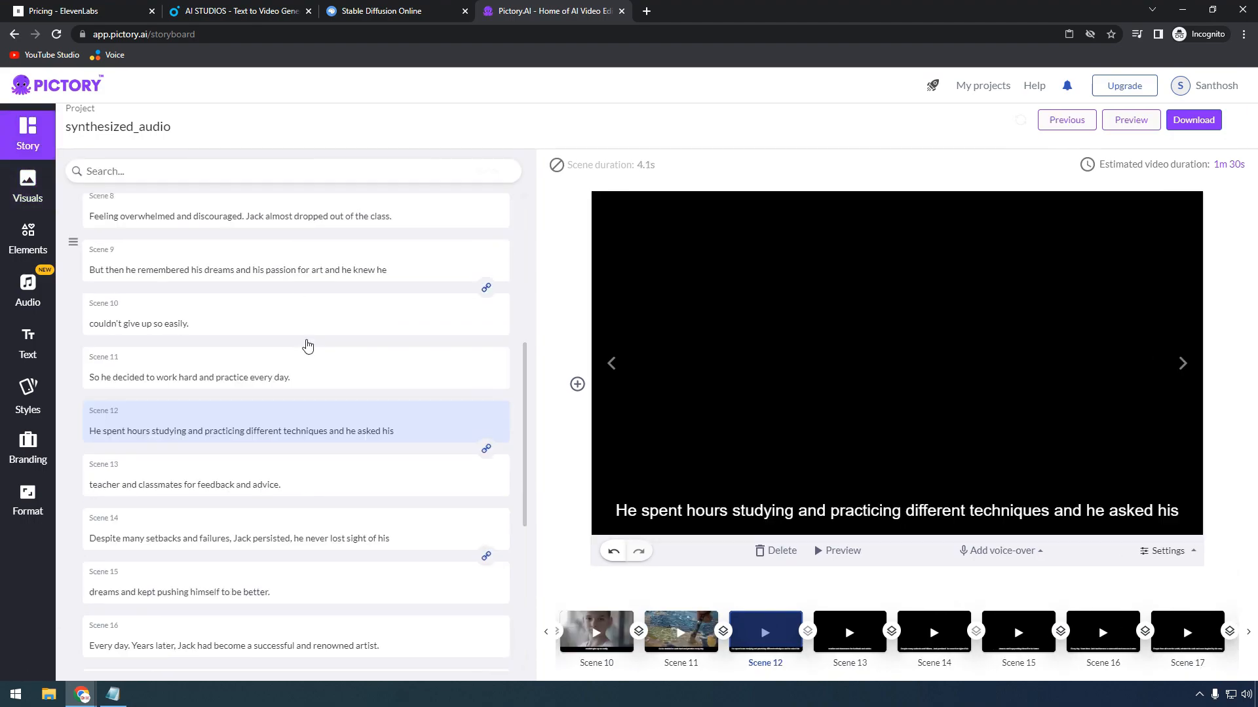
{"action": "scroll", "coordinate": [306, 380], "scroll_direction": "up", "scroll_amount": 3}
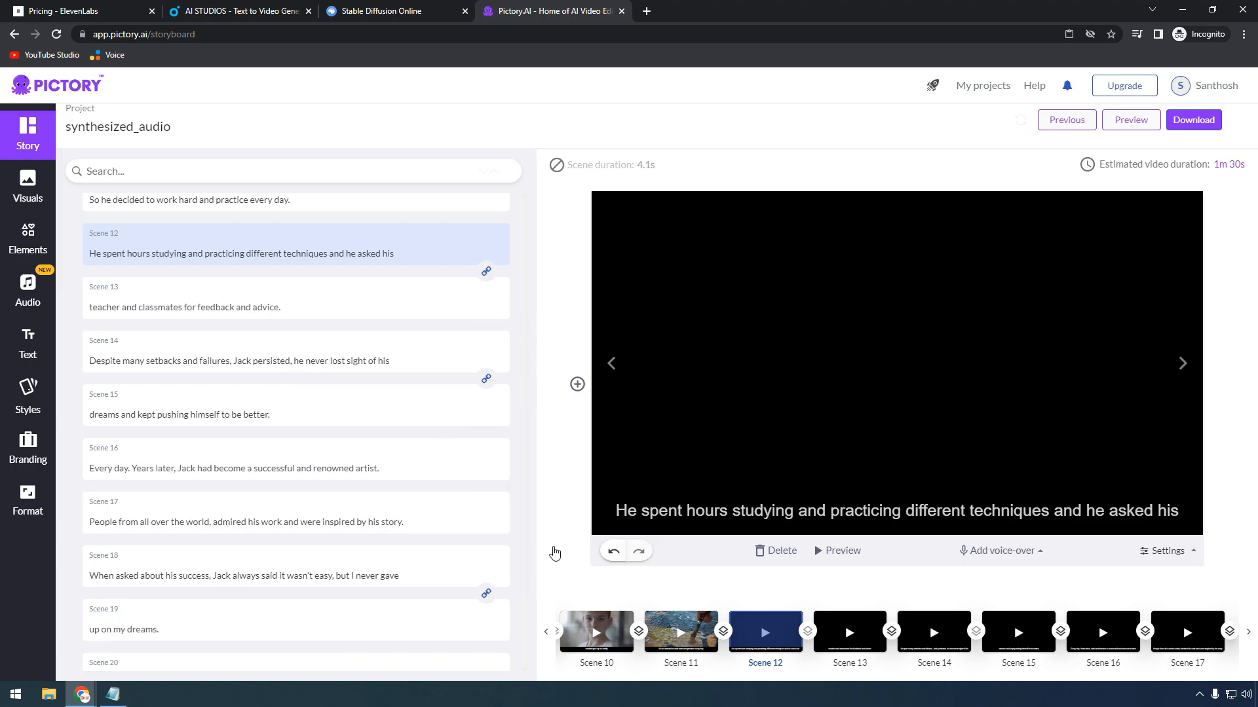
{"action": "scroll", "coordinate": [505, 549], "scroll_direction": "up", "scroll_amount": 3}
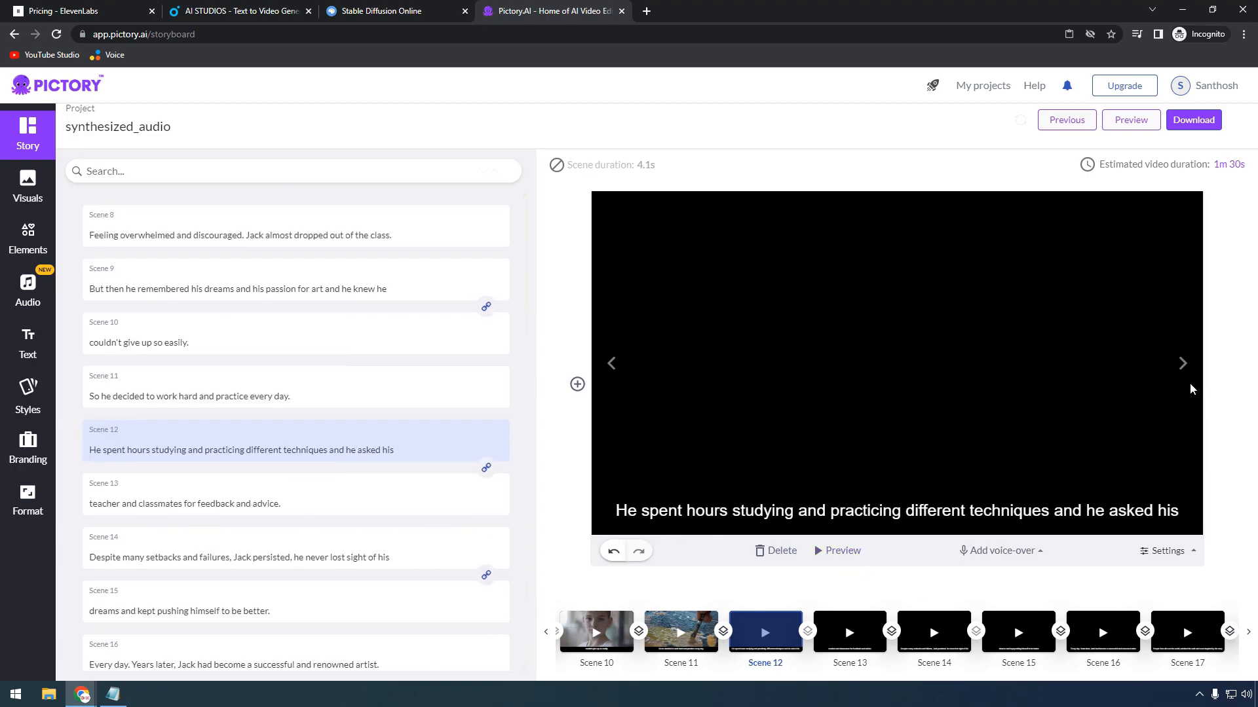
{"action": "left_click", "coordinate": [1200, 121]}
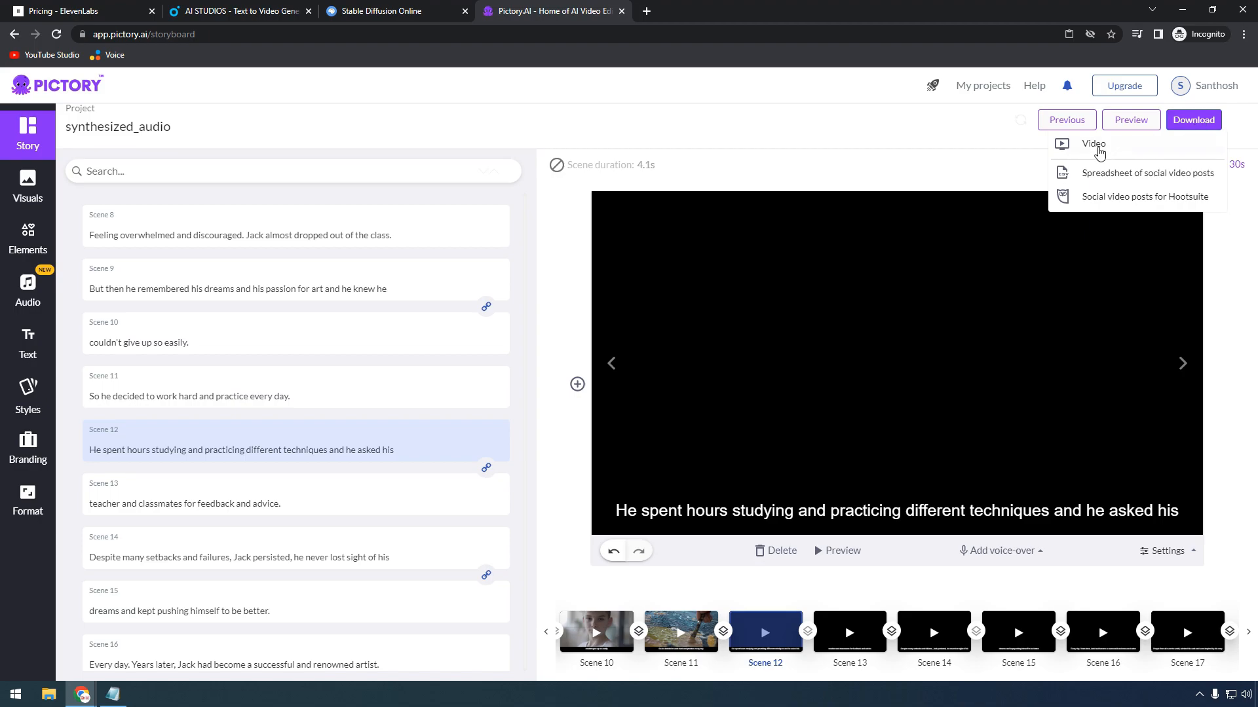
- Choose Video from the Download menu to preview the 1:24 storyboard video
{"action": "left_click", "coordinate": [1098, 152]}
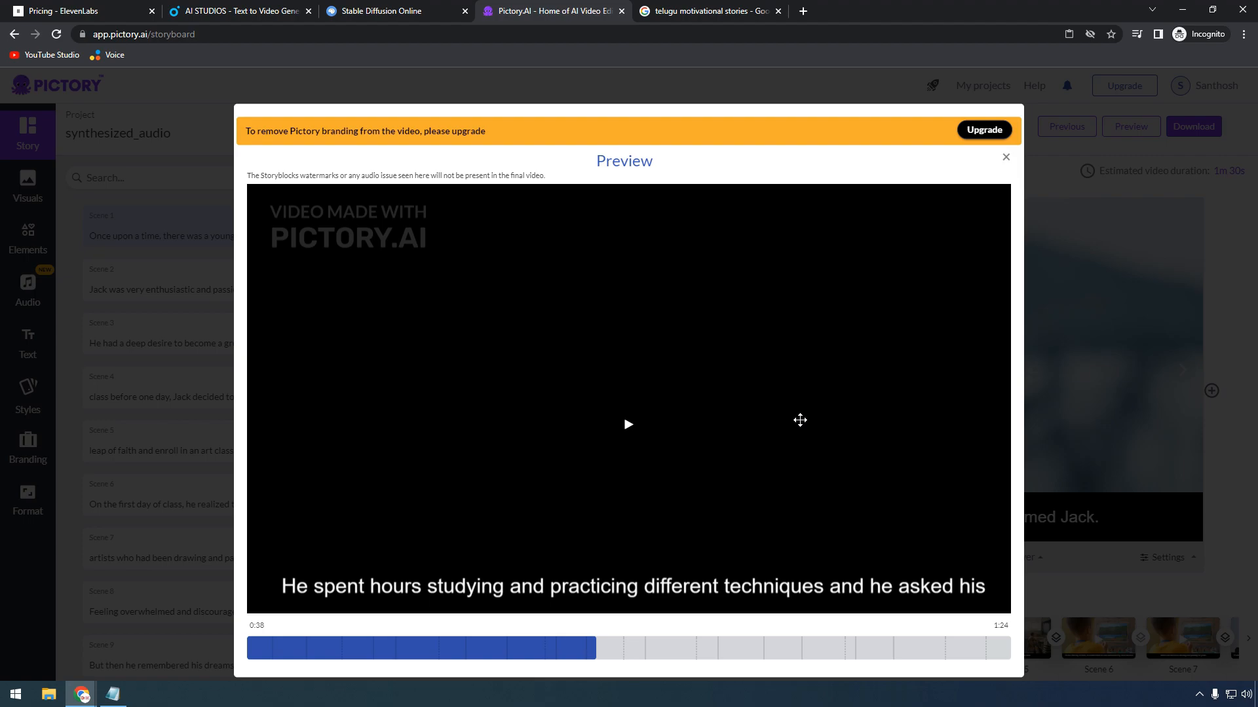
- Close the Preview window to return to the synthesized_audio storyboard
{"action": "left_click", "coordinate": [1006, 161]}
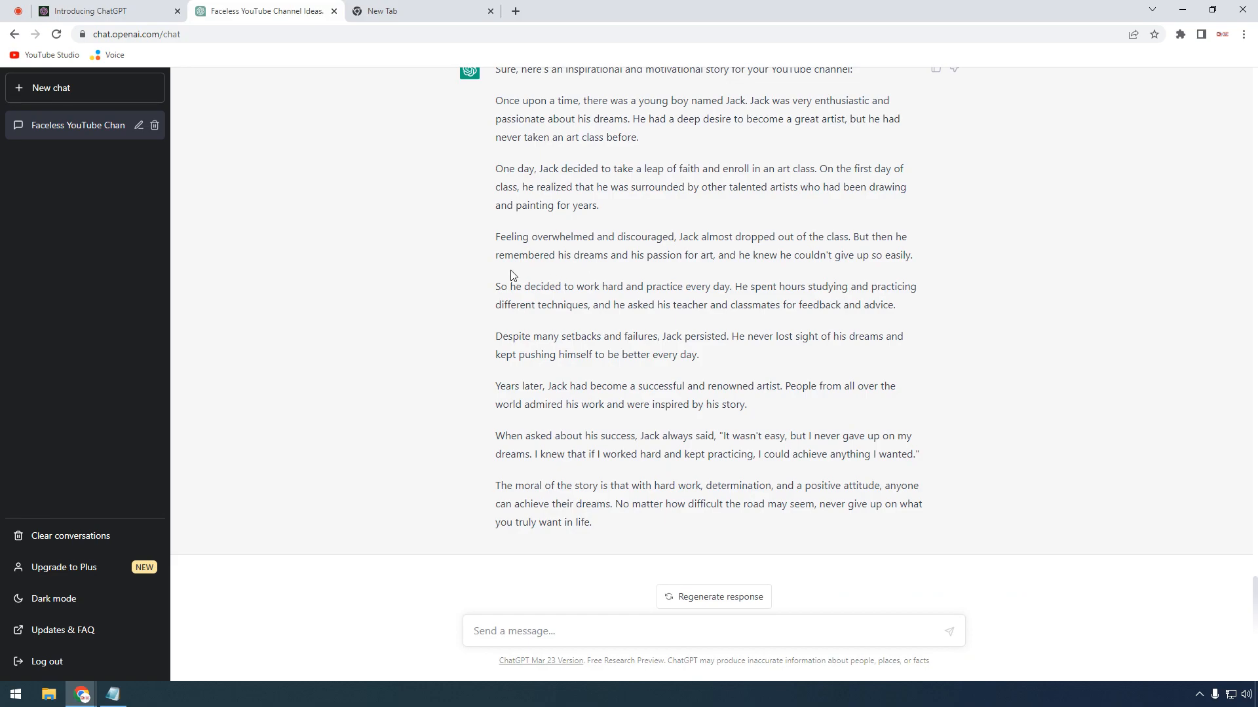
- Go to canva.com in the new tab and sign in with a Google account
{"action": "left_click", "coordinate": [387, 12]}
{"action": "left_click", "coordinate": [388, 31]}
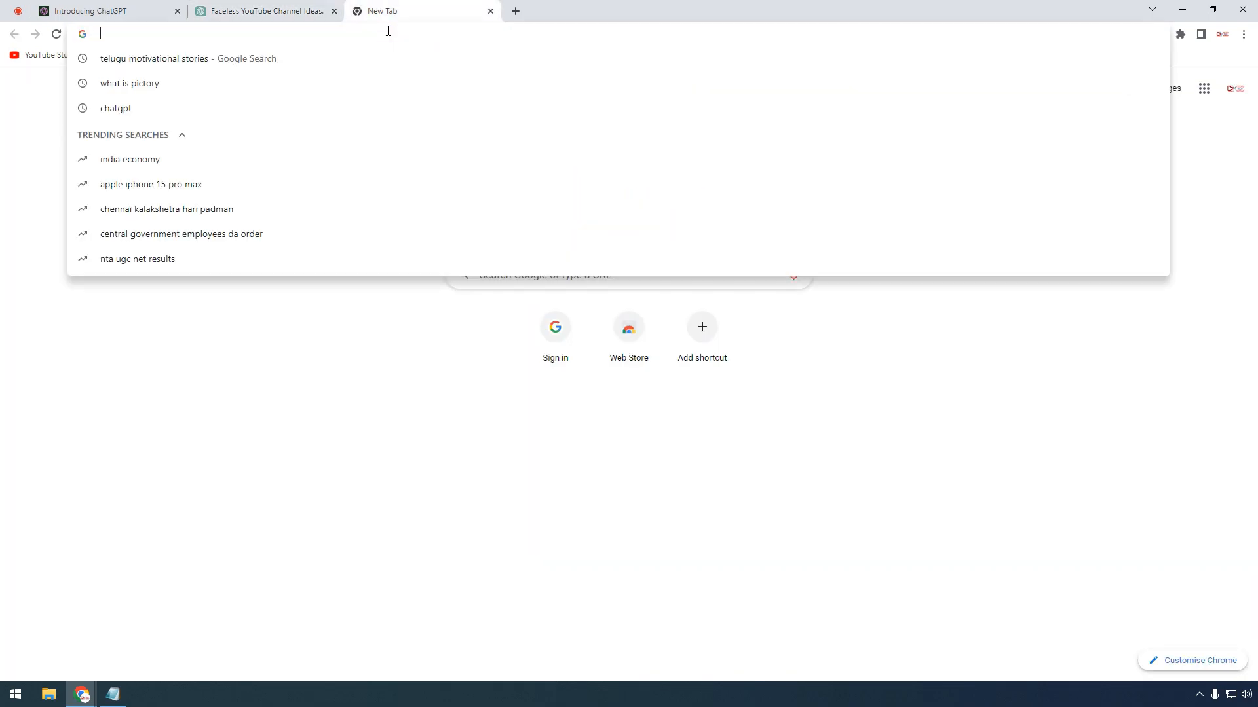
{"action": "type", "text": "canva"}
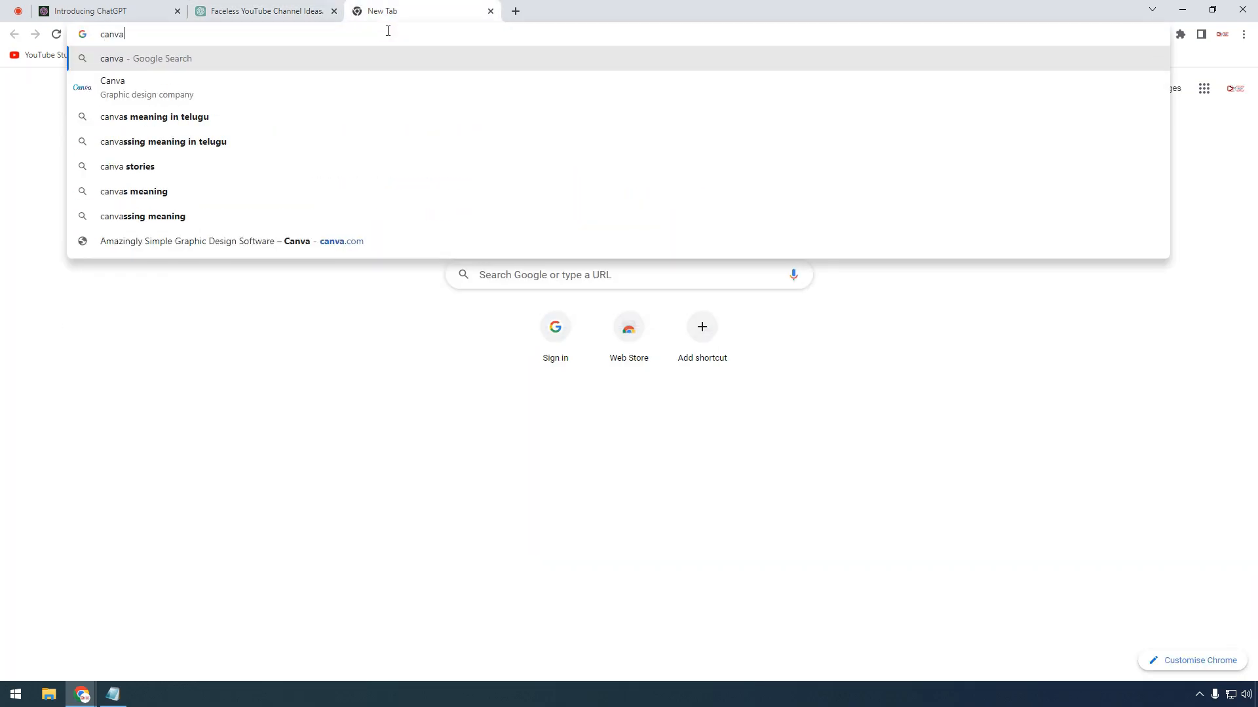
{"action": "key", "text": "Return"}
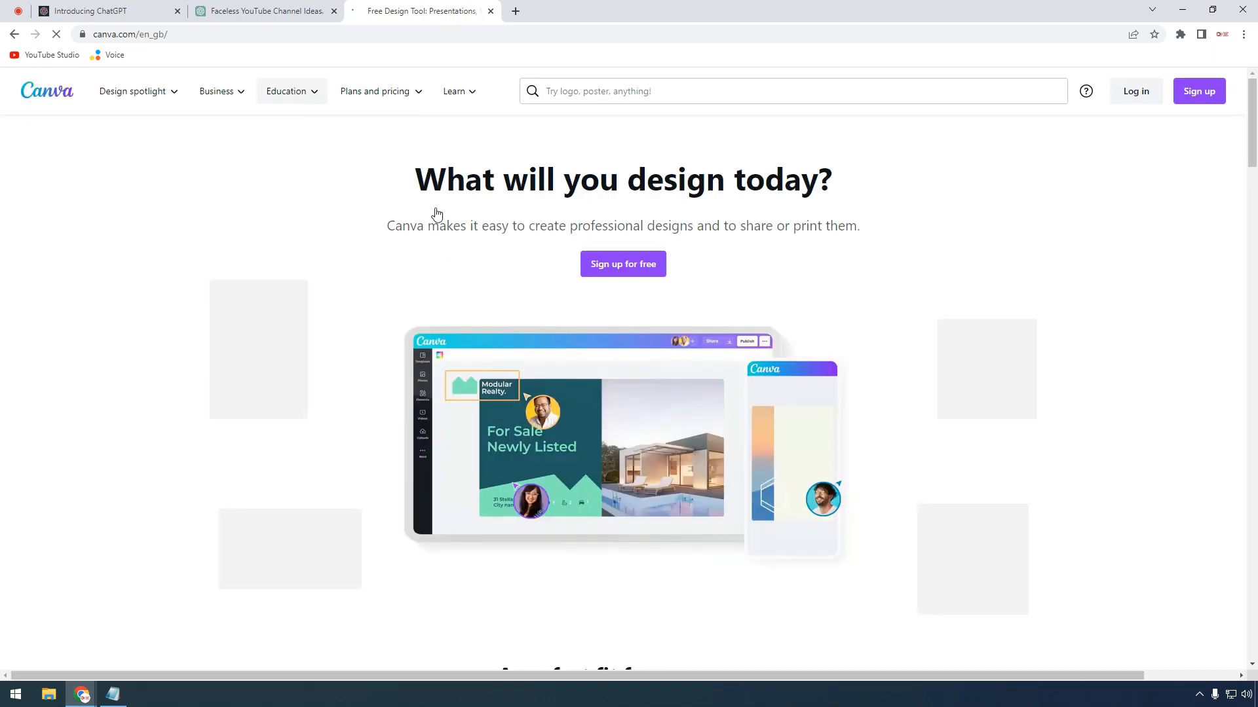
{"action": "left_click", "coordinate": [1204, 88]}
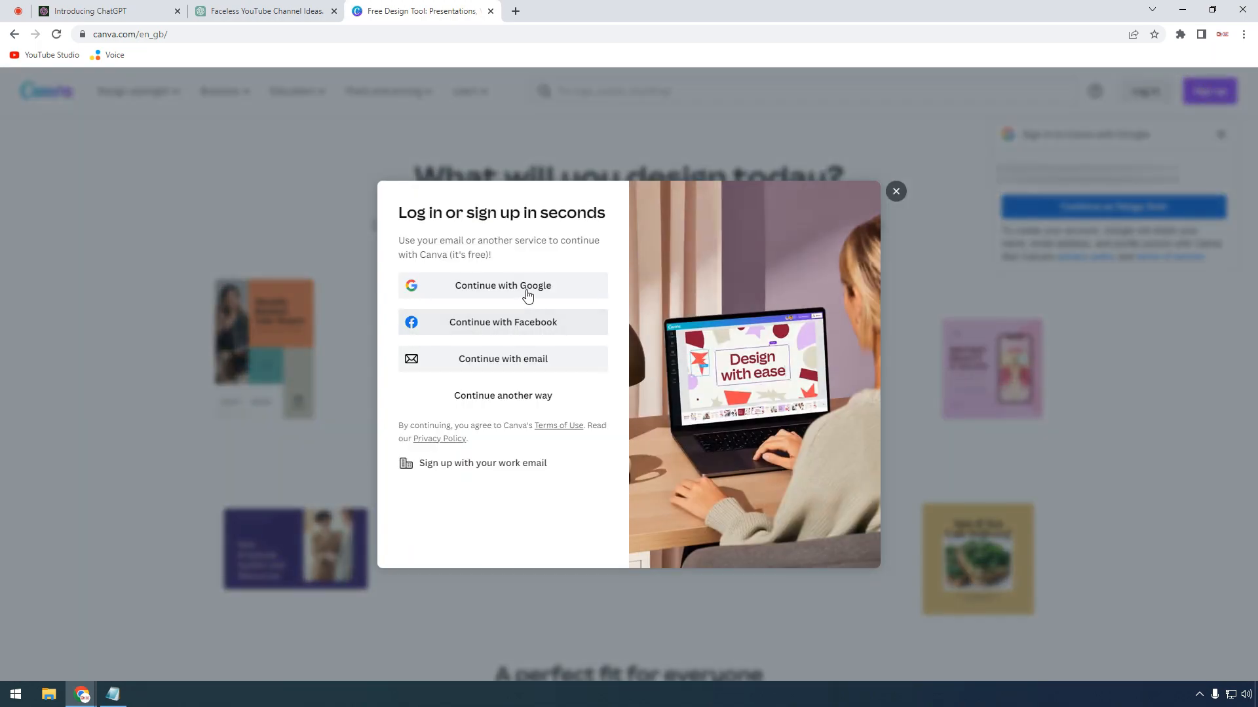
{"action": "left_click", "coordinate": [528, 294]}
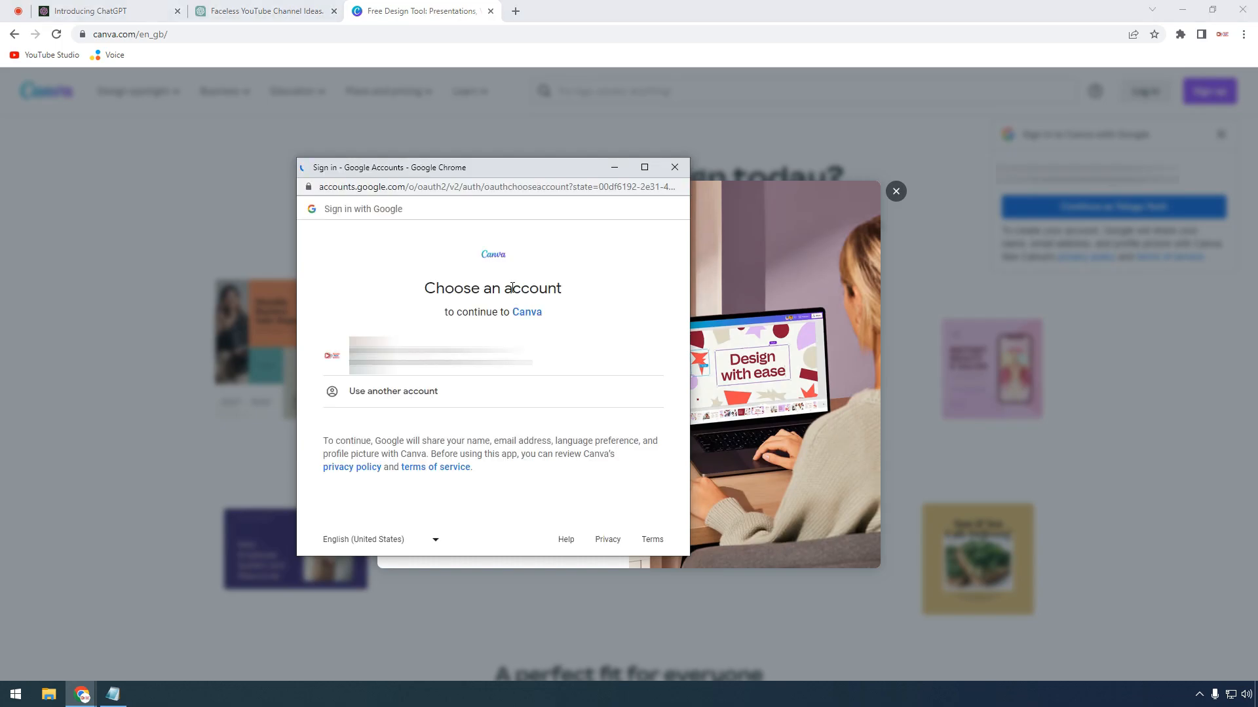
{"action": "left_click", "coordinate": [472, 357]}
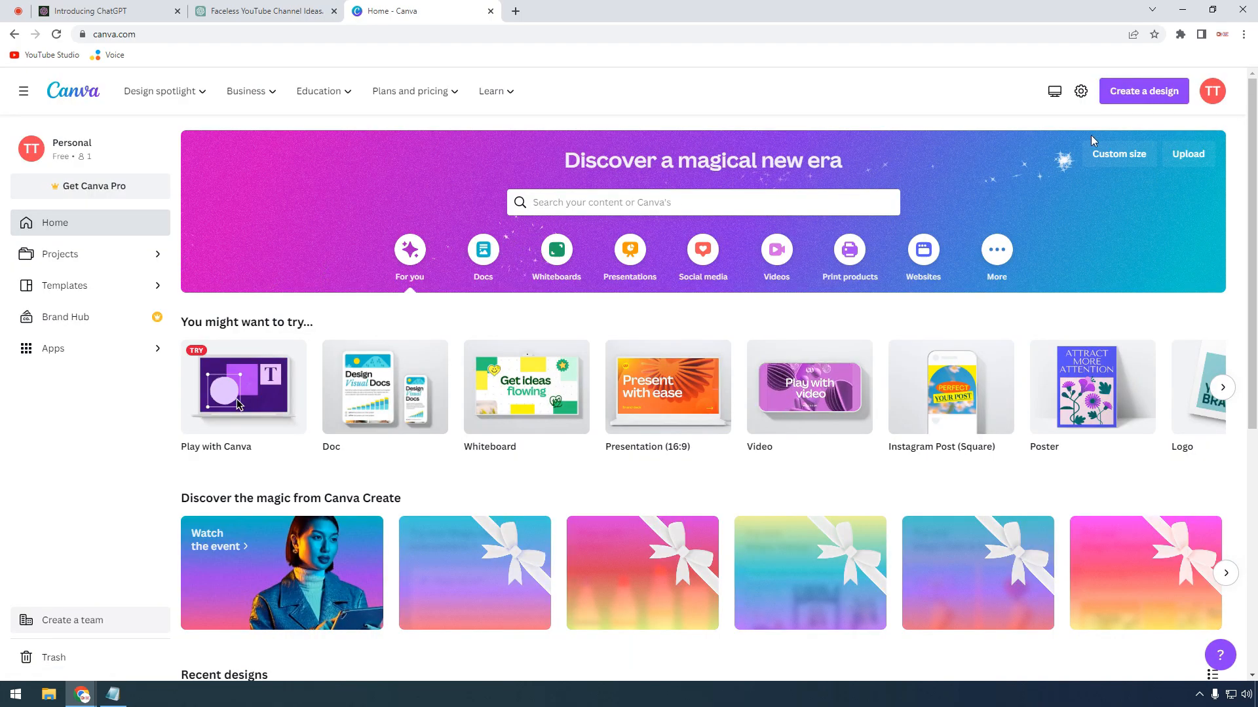
- Create a new blank Logo design by searching 'logo'
{"action": "left_click", "coordinate": [1130, 105]}
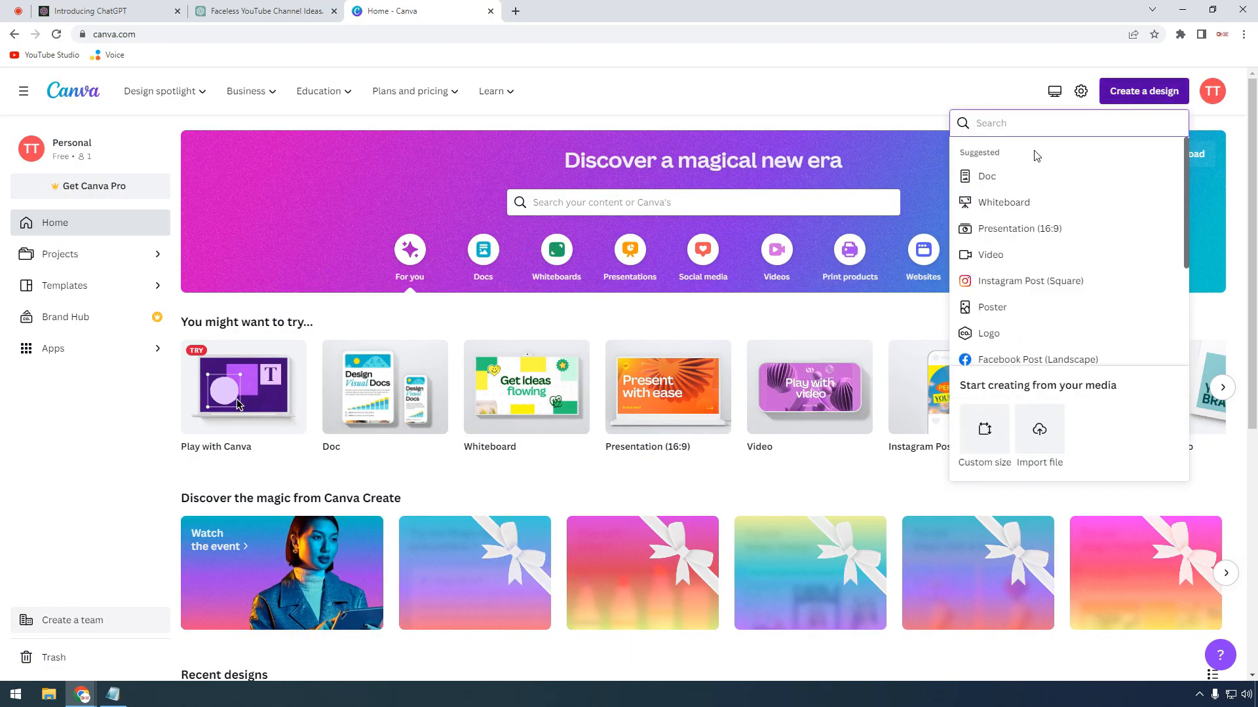
{"action": "type", "text": "logo"}
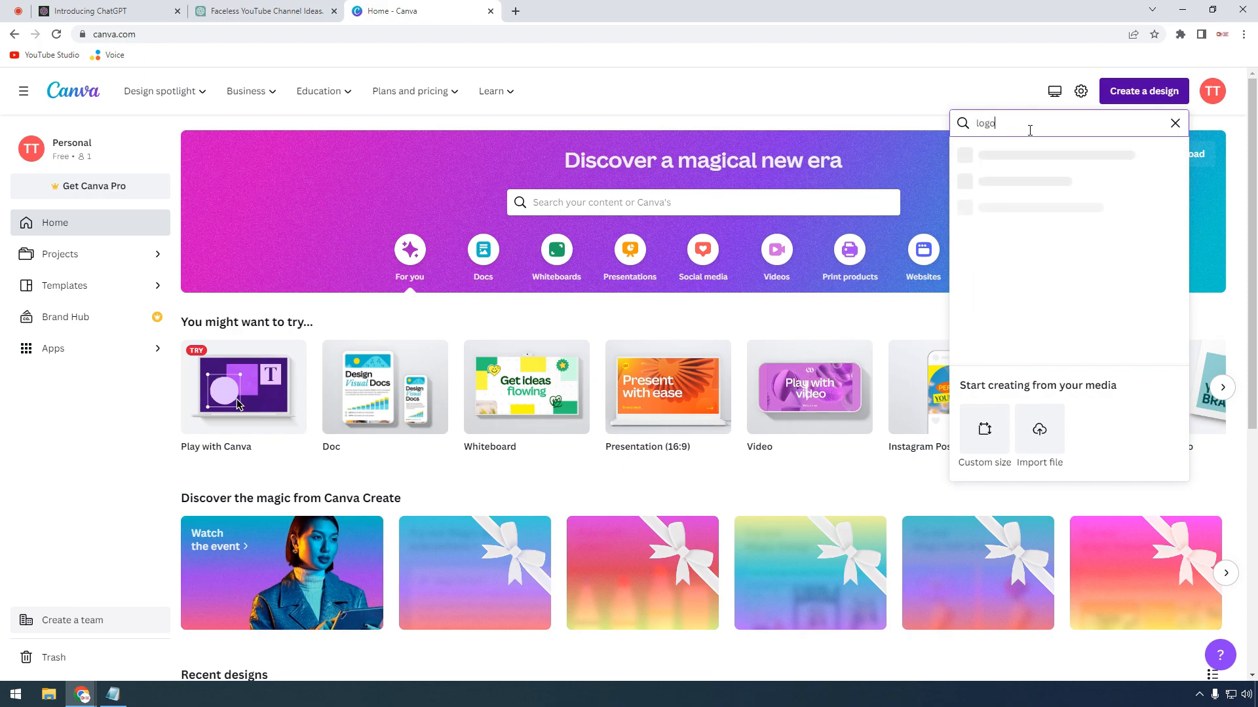
{"action": "left_click", "coordinate": [1009, 152]}
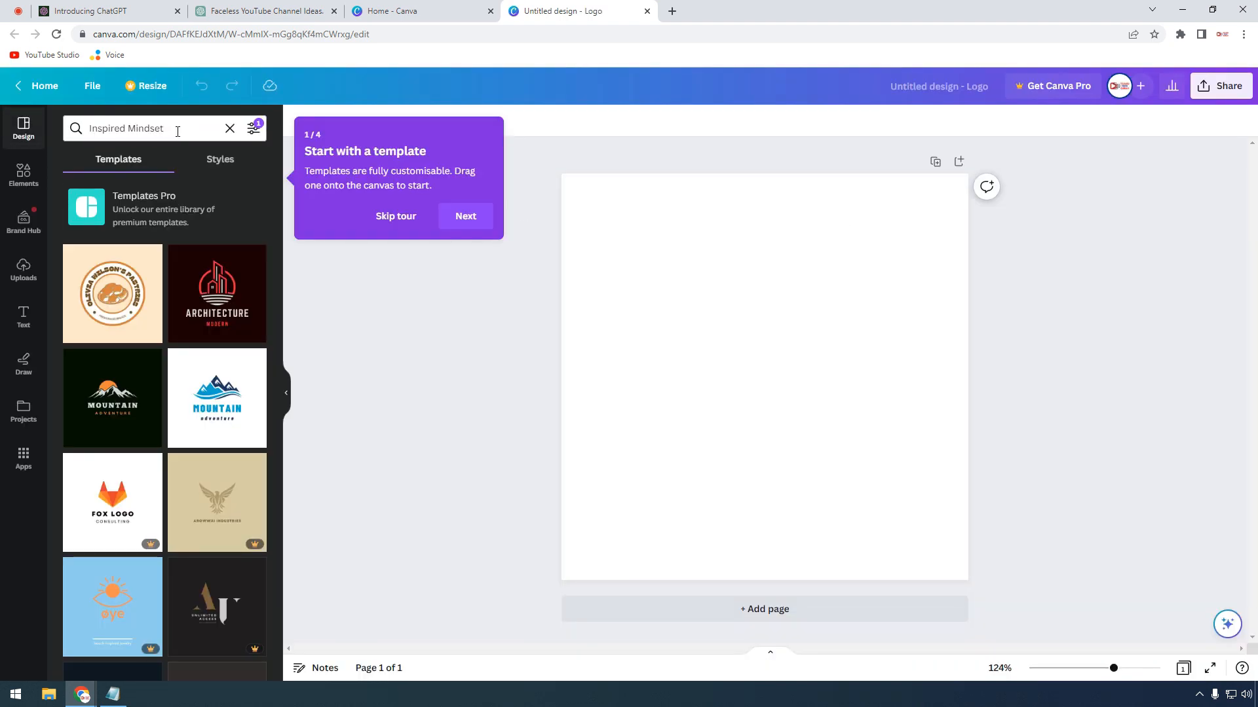
- Search logo templates for 'brain' and apply the Digital World brain template
{"action": "left_click_drag", "start_coordinate": [177, 130], "coordinate": [39, 127]}
{"action": "key", "text": "ctrl+c"}
{"action": "left_click", "coordinate": [118, 128]}
{"action": "left_click", "coordinate": [127, 129]}
{"action": "key", "text": "ctrl+BackSpace"}
{"action": "key", "text": "Return"}
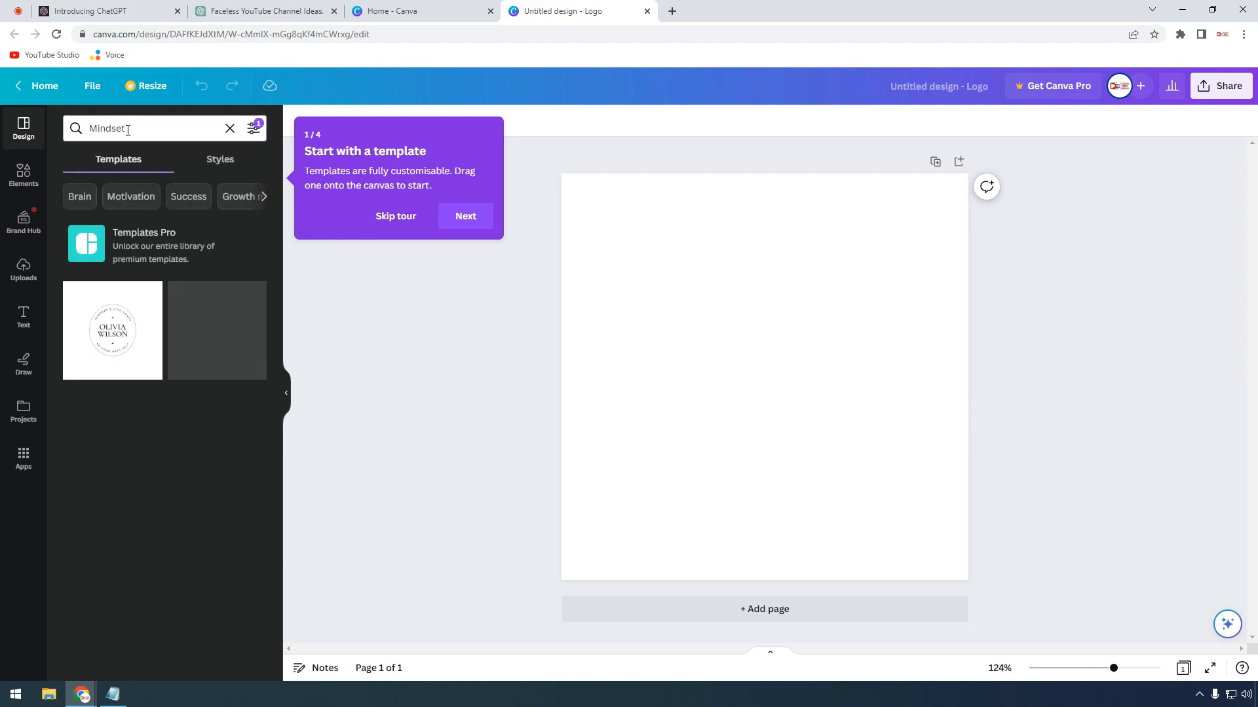
{"action": "left_click_drag", "start_coordinate": [157, 134], "coordinate": [36, 123]}
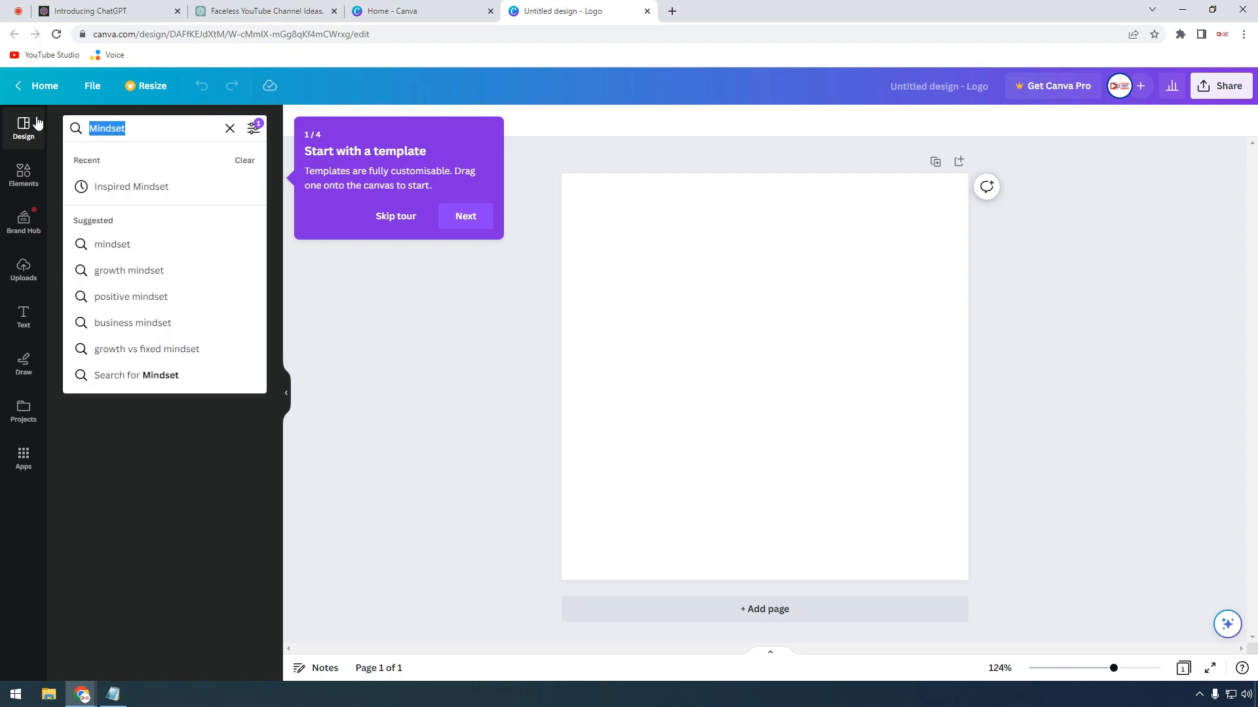
{"action": "type", "text": "brain"}
{"action": "key", "text": "Return"}
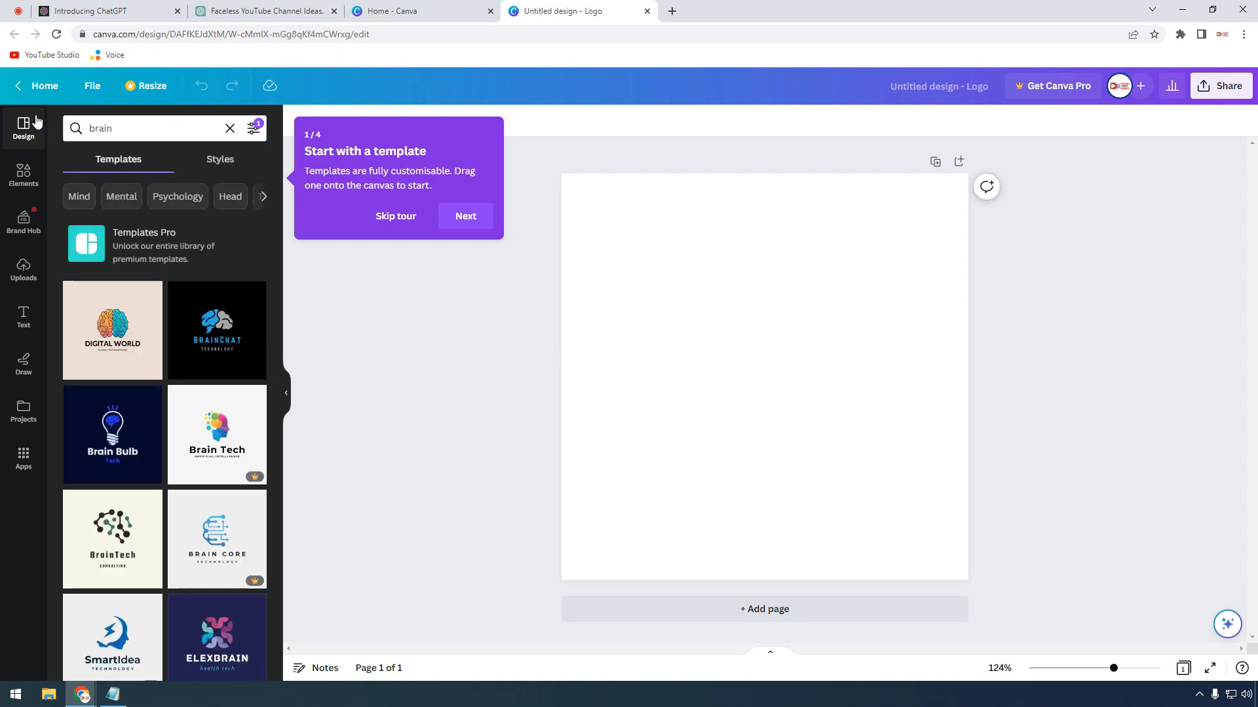
{"action": "left_click", "coordinate": [103, 344]}
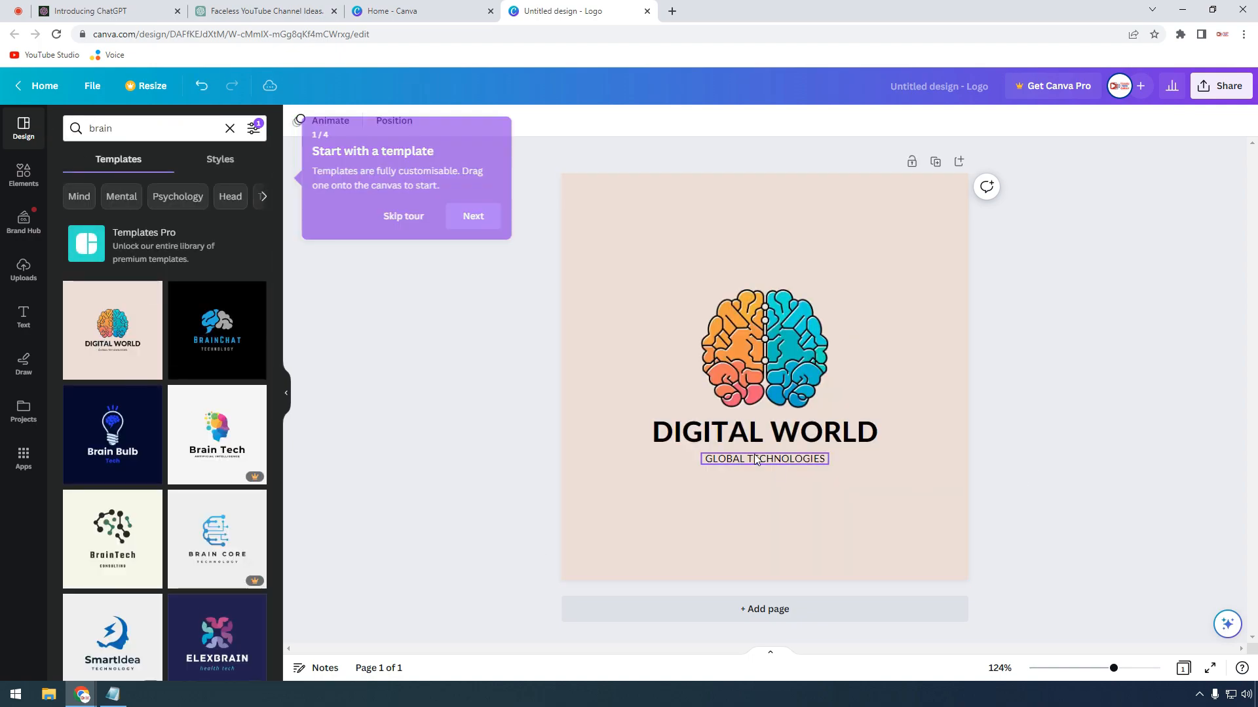
- Replace the title with 'Inspired Mindset', made bold and all capitals
{"action": "left_click", "coordinate": [754, 422]}
{"action": "left_click", "coordinate": [754, 421]}
{"action": "key", "text": "ctrl+v"}
{"action": "left_click", "coordinate": [1025, 427]}
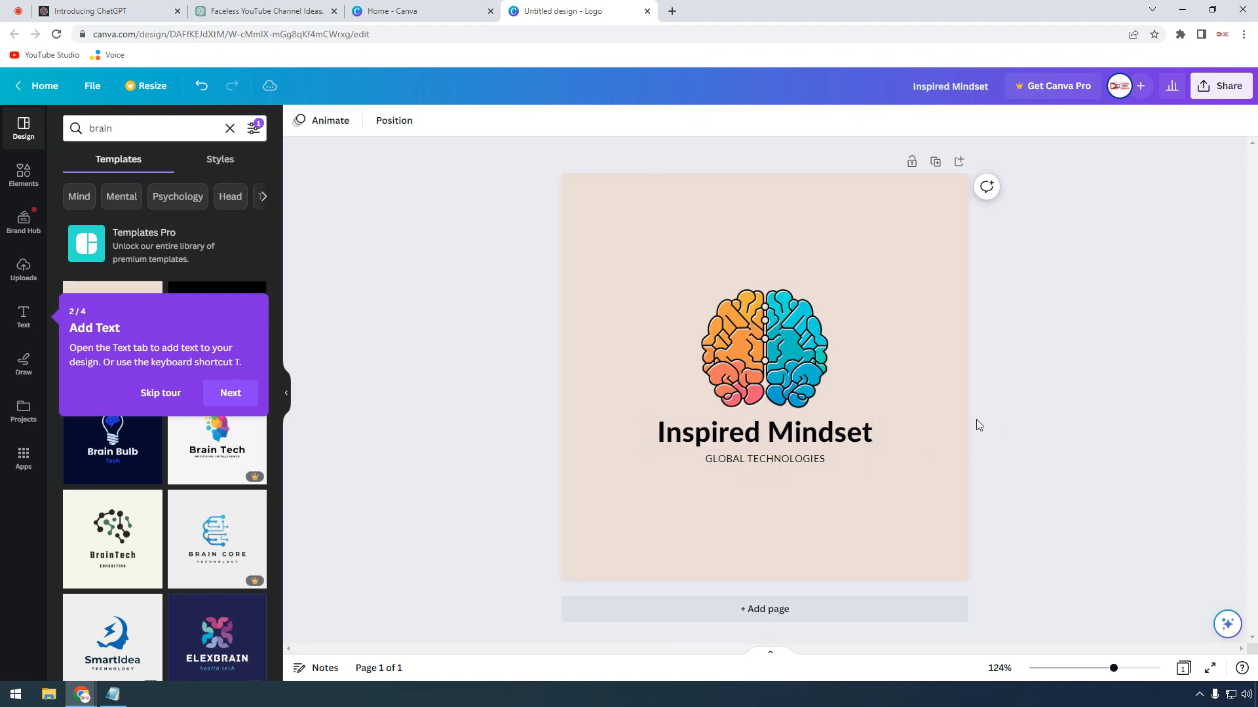
{"action": "left_click", "coordinate": [767, 439]}
{"action": "left_click", "coordinate": [520, 122]}
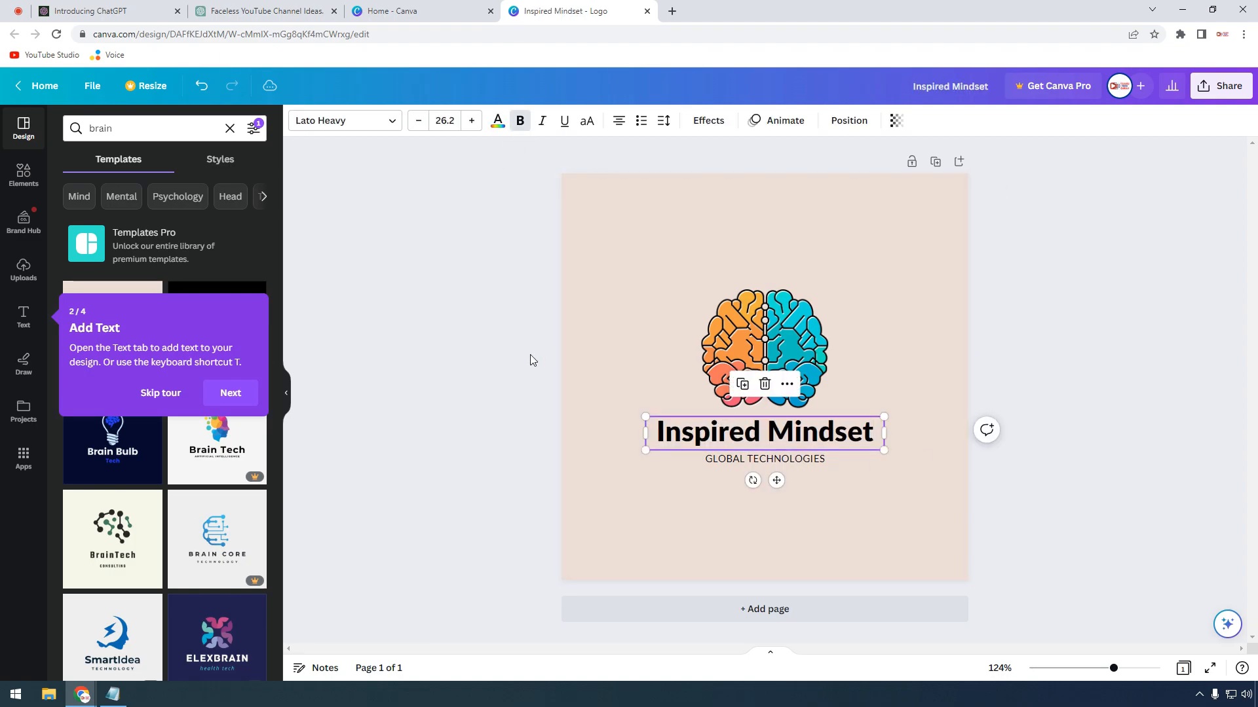
{"action": "left_click", "coordinate": [581, 124]}
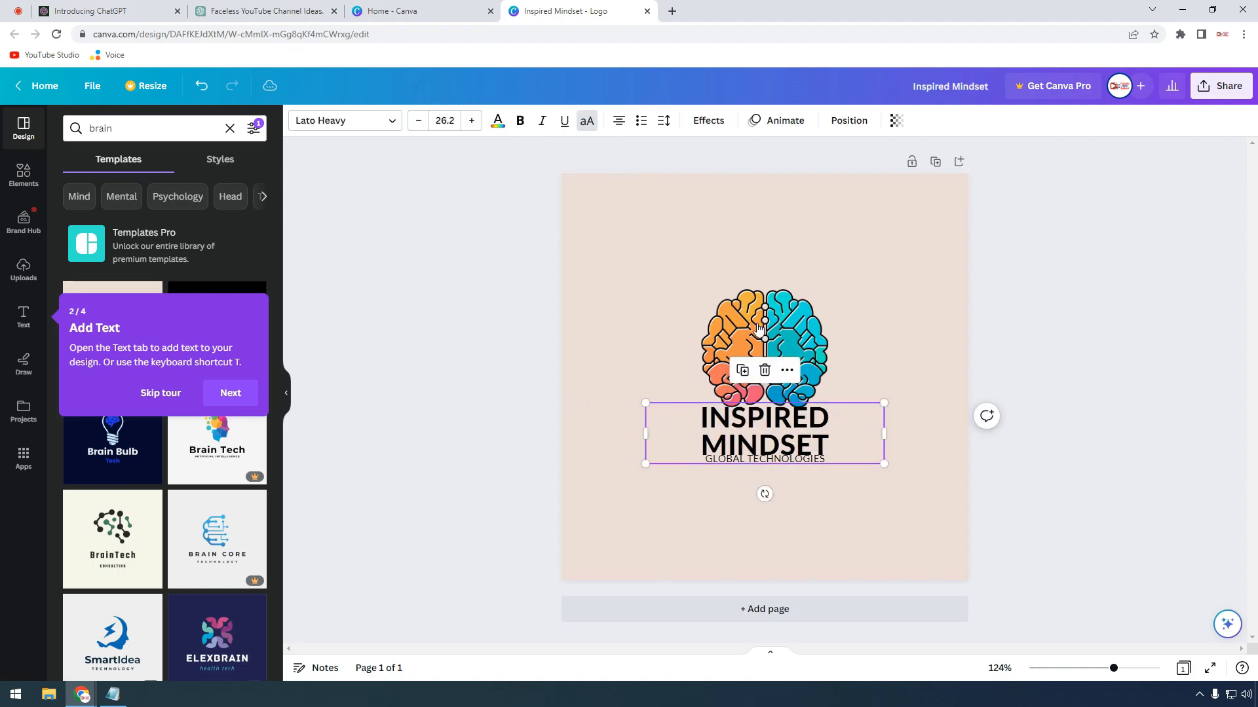
- Shrink the title to 23.2 to fit one line and delete the GLOBAL TECHNOLOGIES tagline
{"action": "left_click", "coordinate": [422, 124]}
{"action": "left_click", "coordinate": [422, 125]}
{"action": "left_click", "coordinate": [422, 125]}
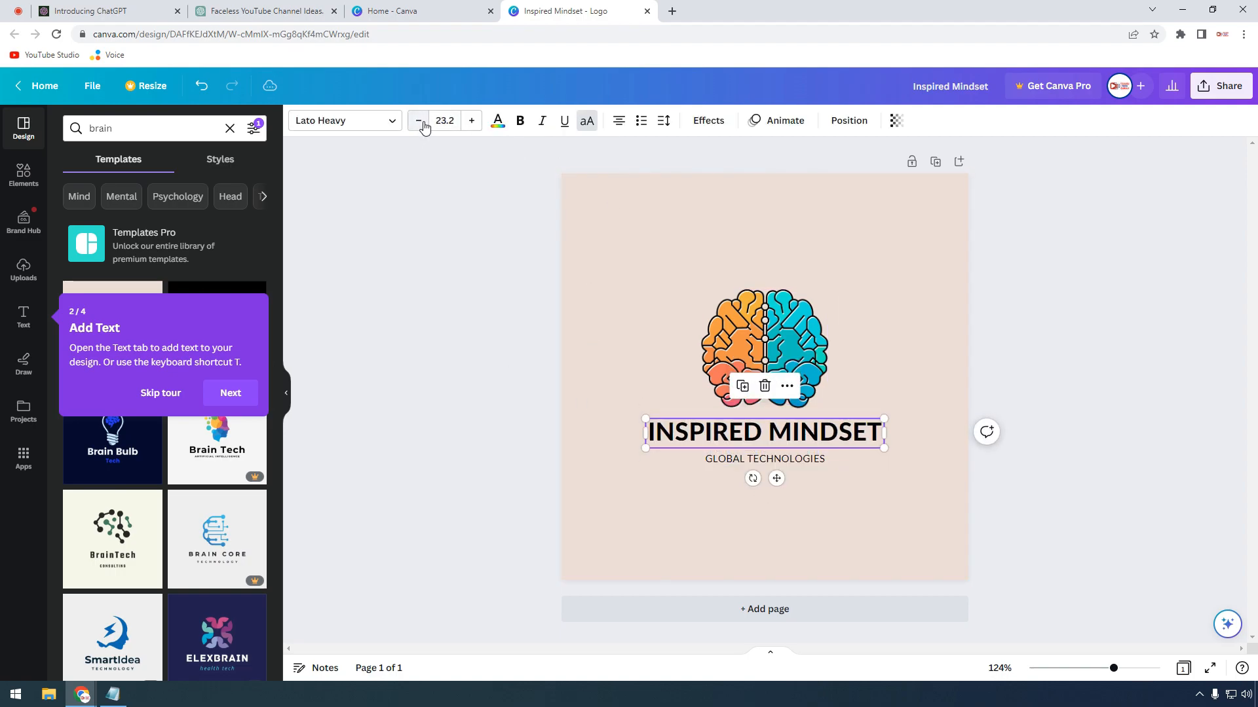
{"action": "left_click", "coordinate": [1096, 423]}
{"action": "left_click", "coordinate": [765, 459]}
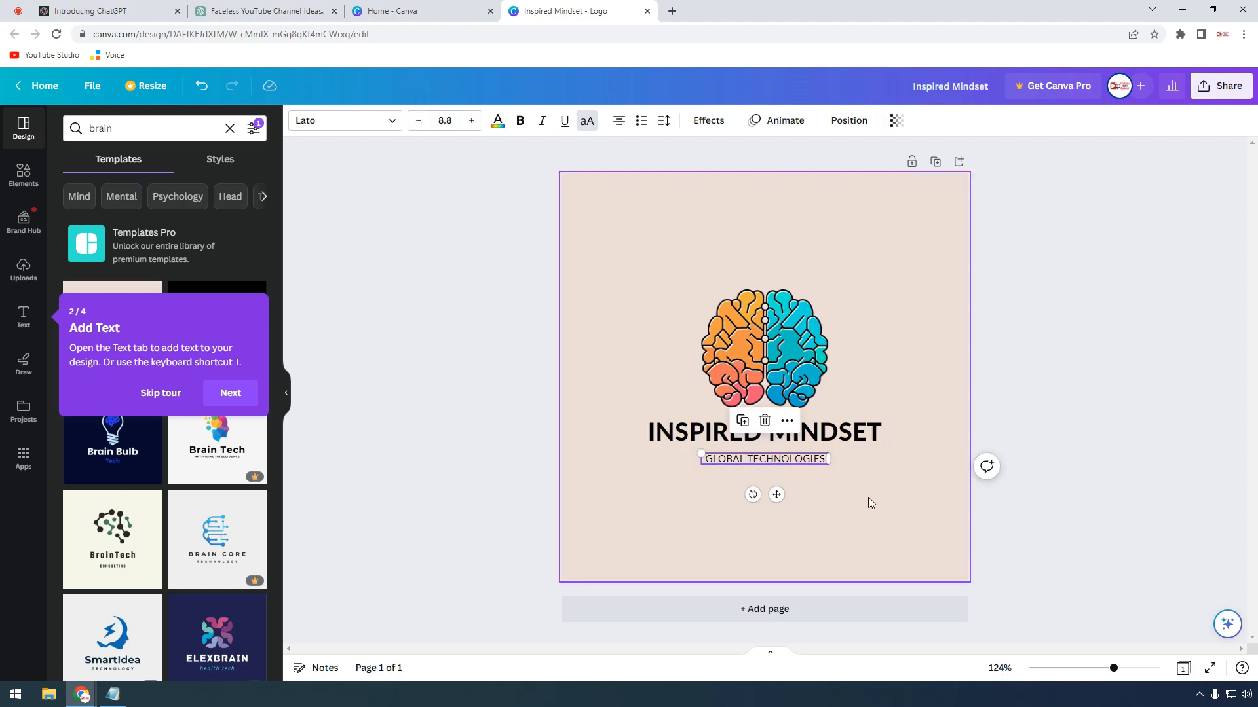
{"action": "key", "text": "Delete"}
{"action": "left_click", "coordinate": [785, 411]}
{"action": "left_click", "coordinate": [1083, 457]}
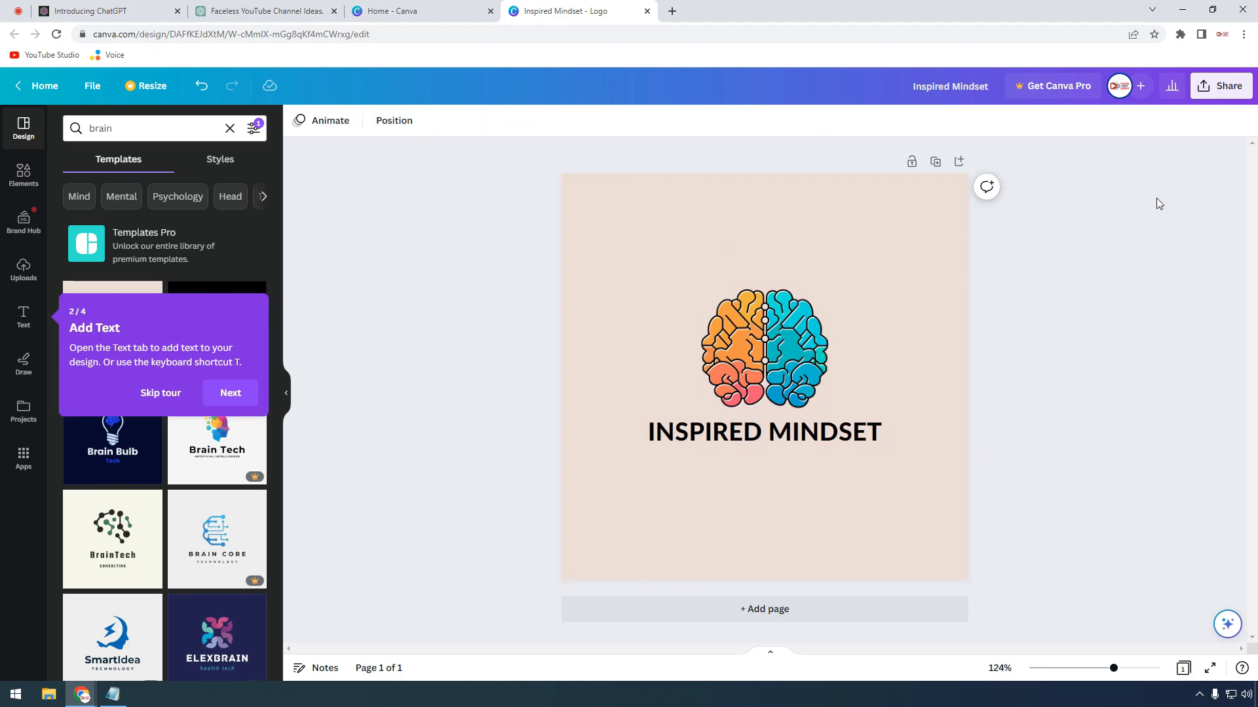
{"action": "left_click", "coordinate": [393, 11]}
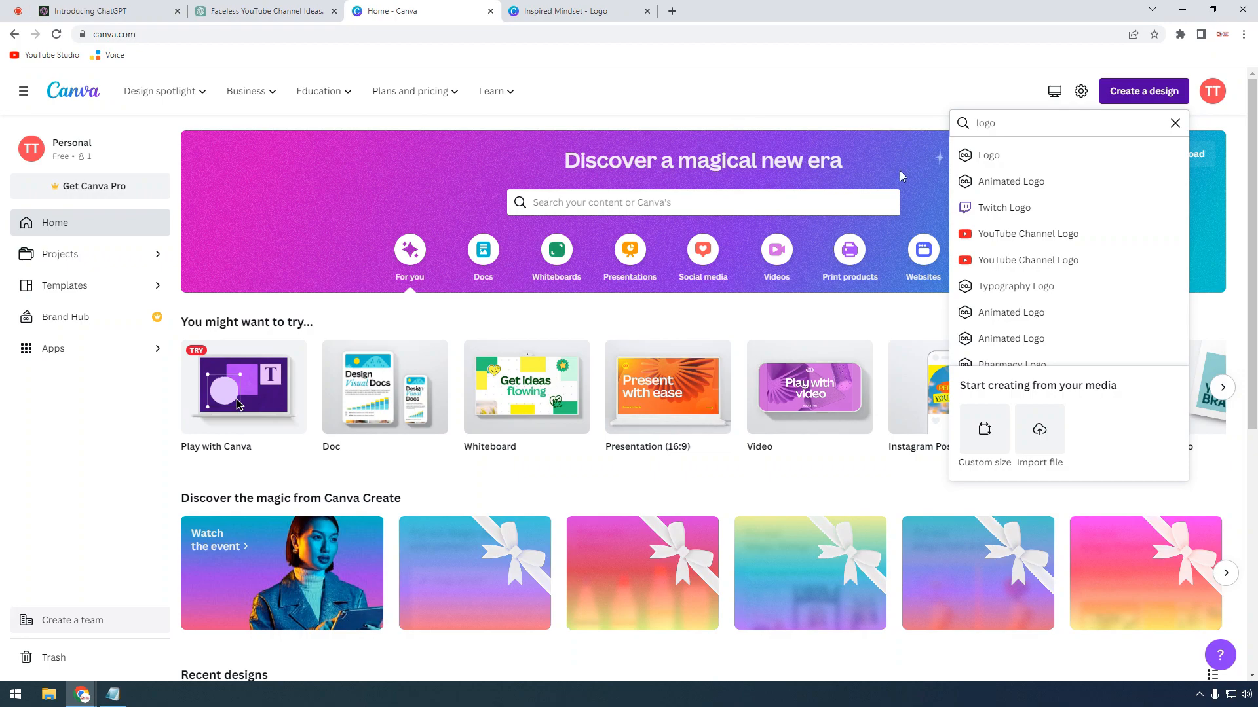
{"action": "left_click", "coordinate": [1113, 91]}
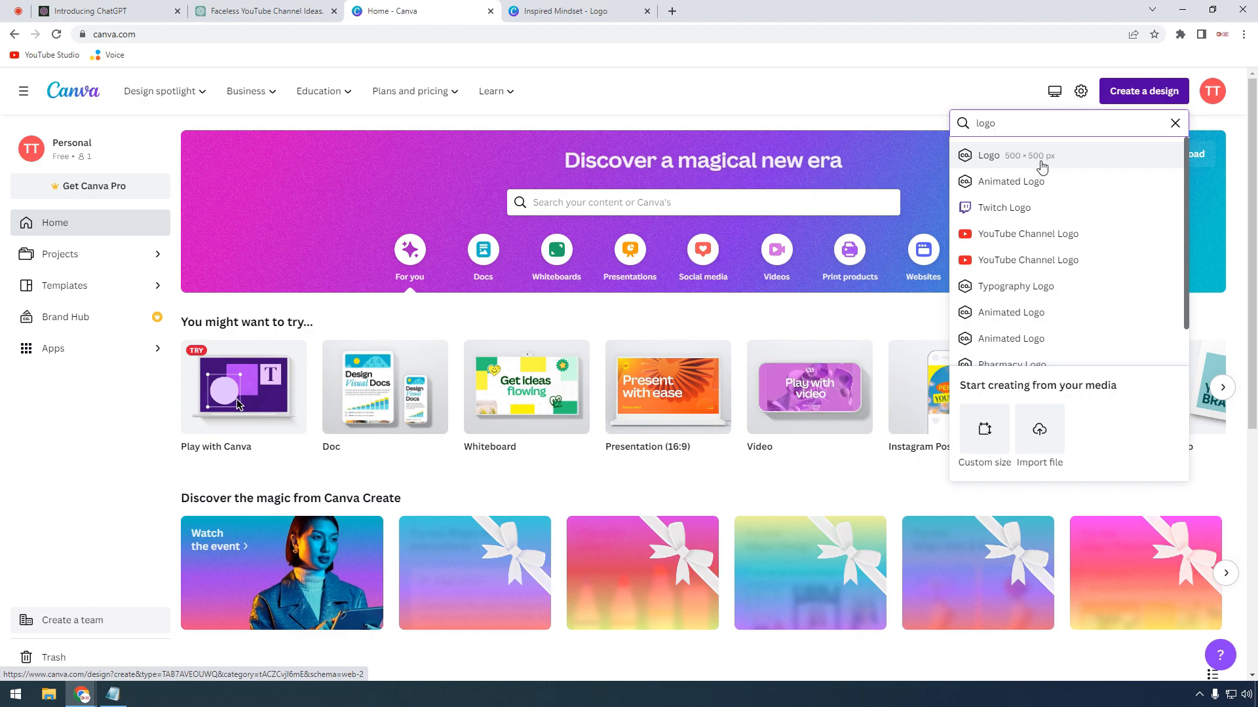
{"action": "left_click", "coordinate": [600, 7]}
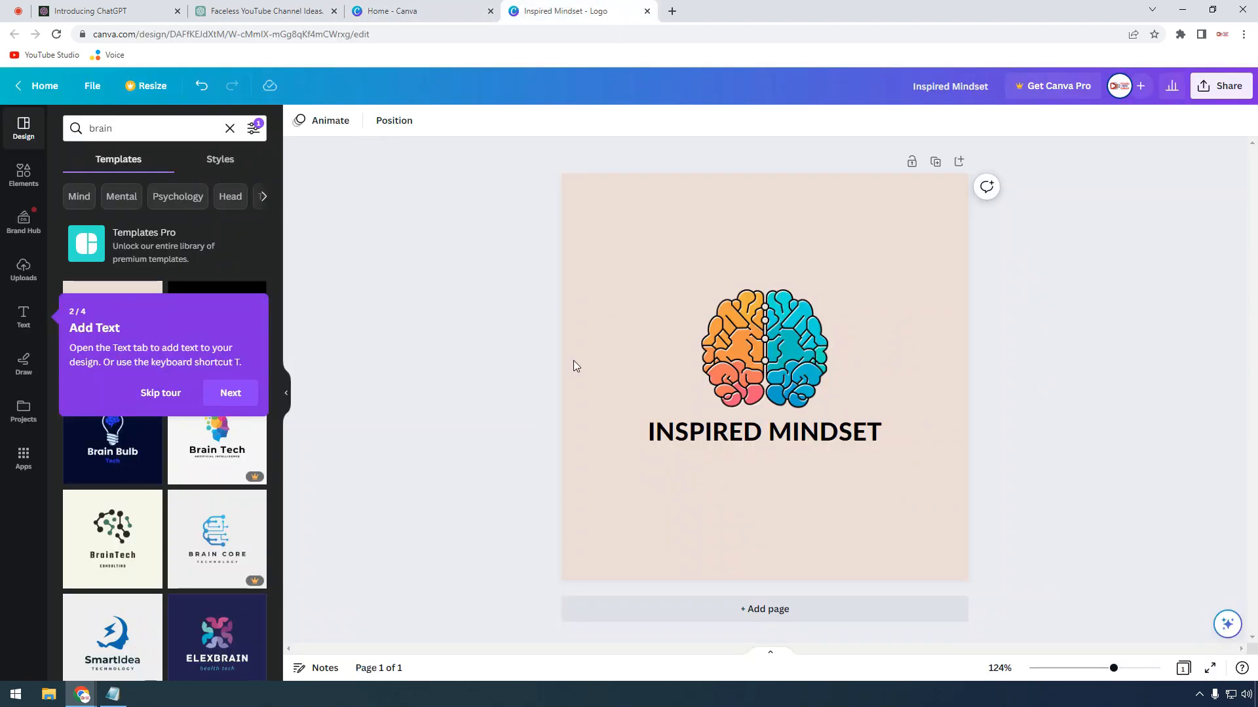
{"action": "left_click", "coordinate": [151, 122]}
{"action": "left_click", "coordinate": [520, 466]}
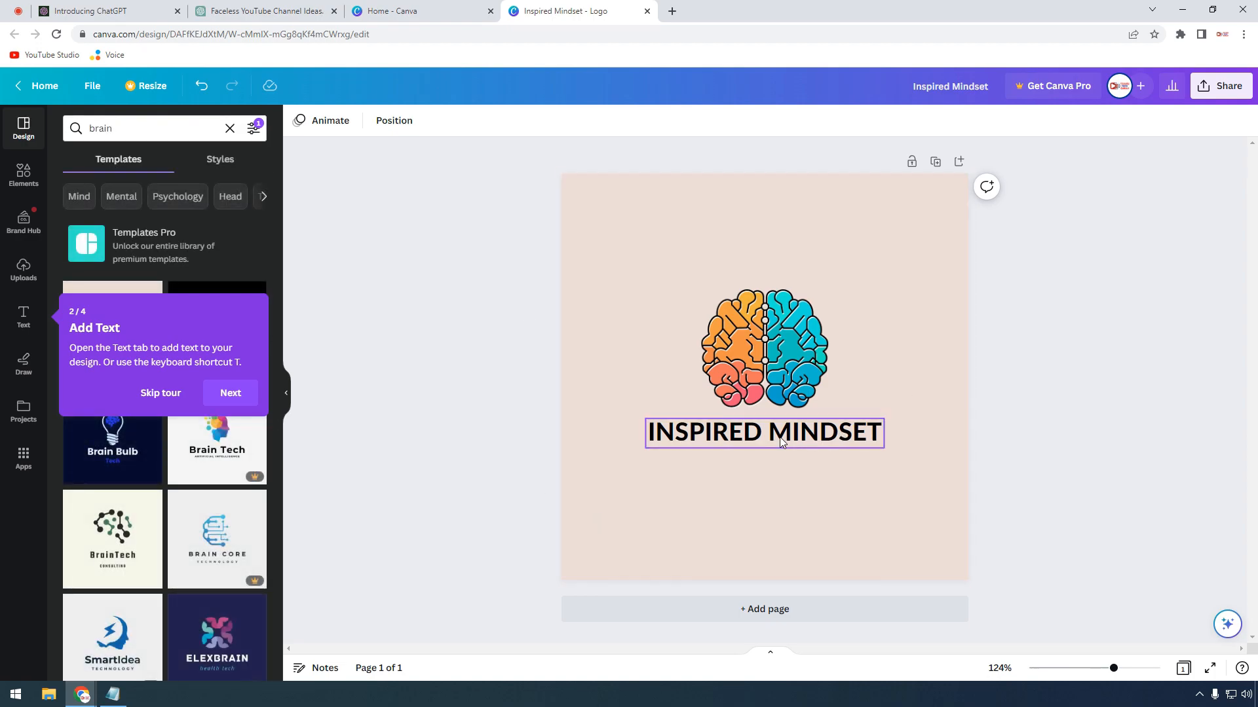
{"action": "left_click", "coordinate": [151, 140]}
{"action": "left_click", "coordinate": [387, 380]}
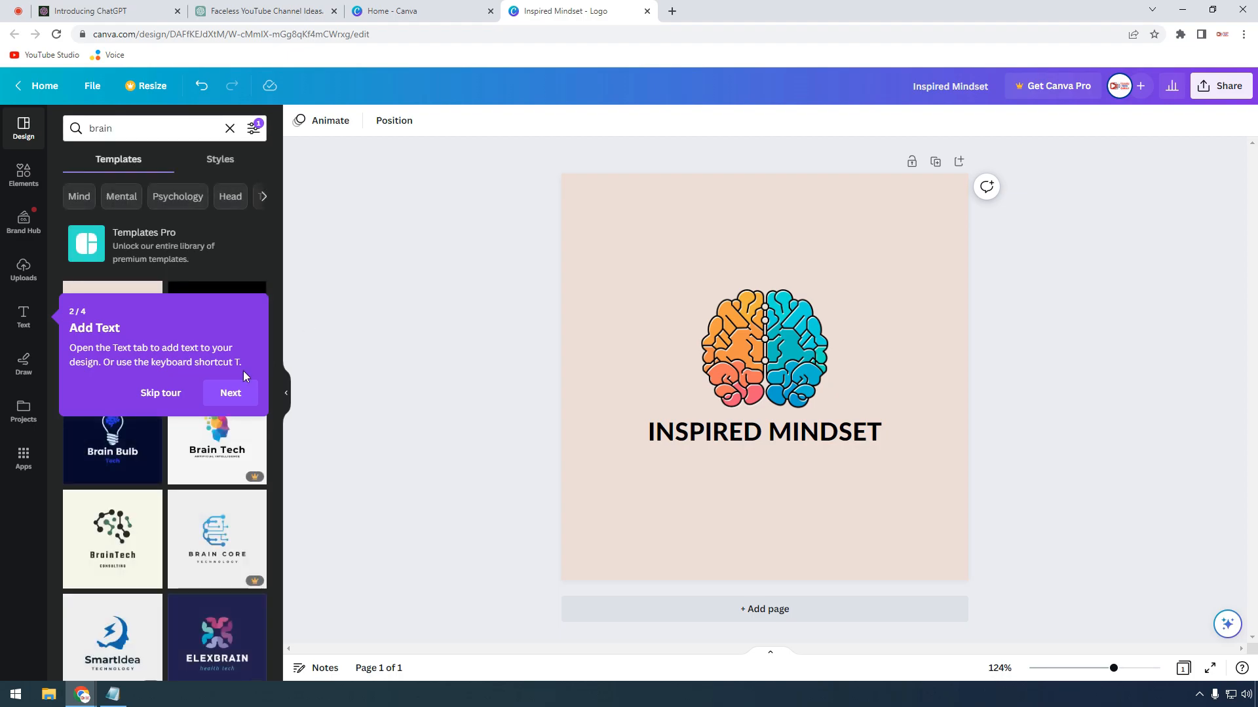
{"action": "left_click", "coordinate": [161, 394]}
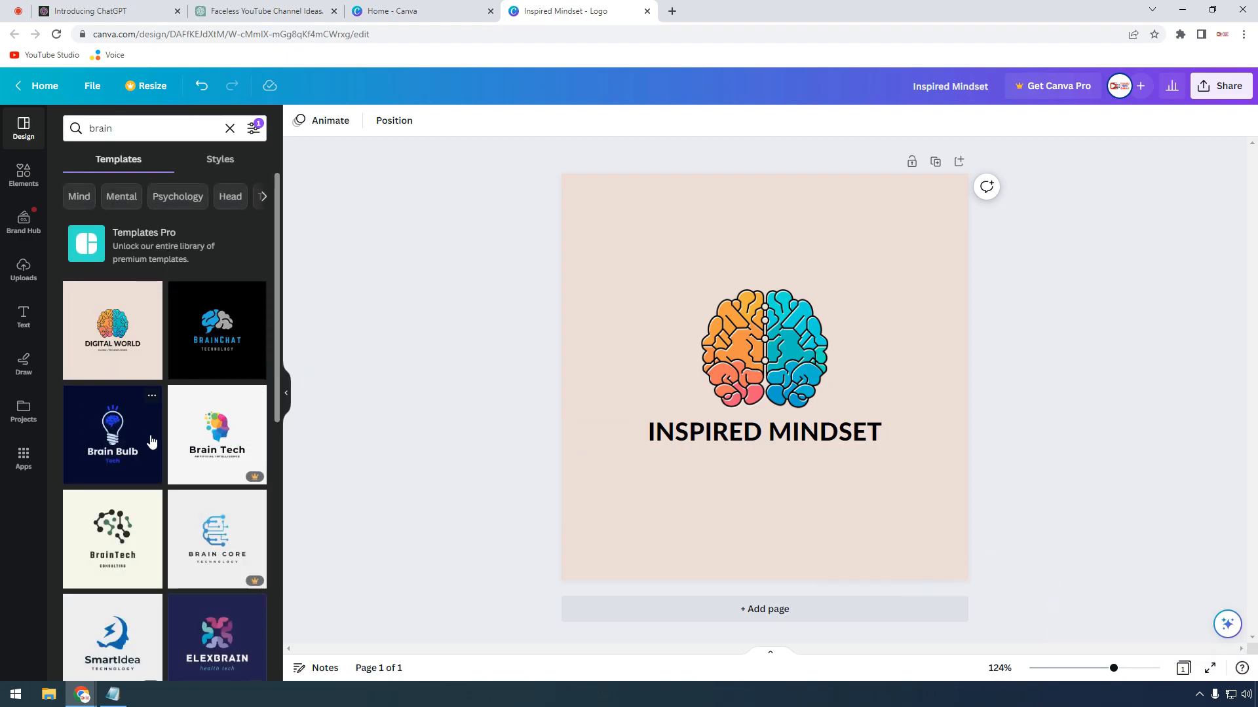
{"action": "scroll", "coordinate": [147, 435], "scroll_direction": "down", "scroll_amount": 4}
{"action": "scroll", "coordinate": [147, 435], "scroll_direction": "down", "scroll_amount": 1}
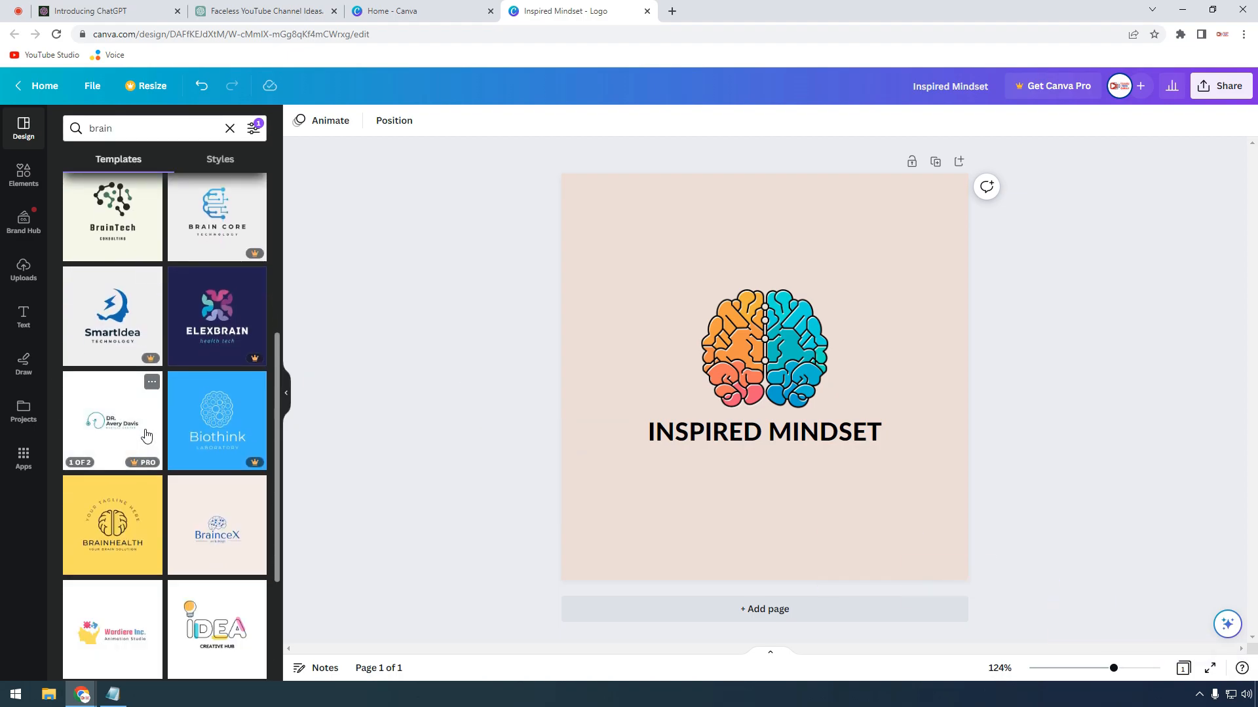
{"action": "left_click", "coordinate": [129, 333]}
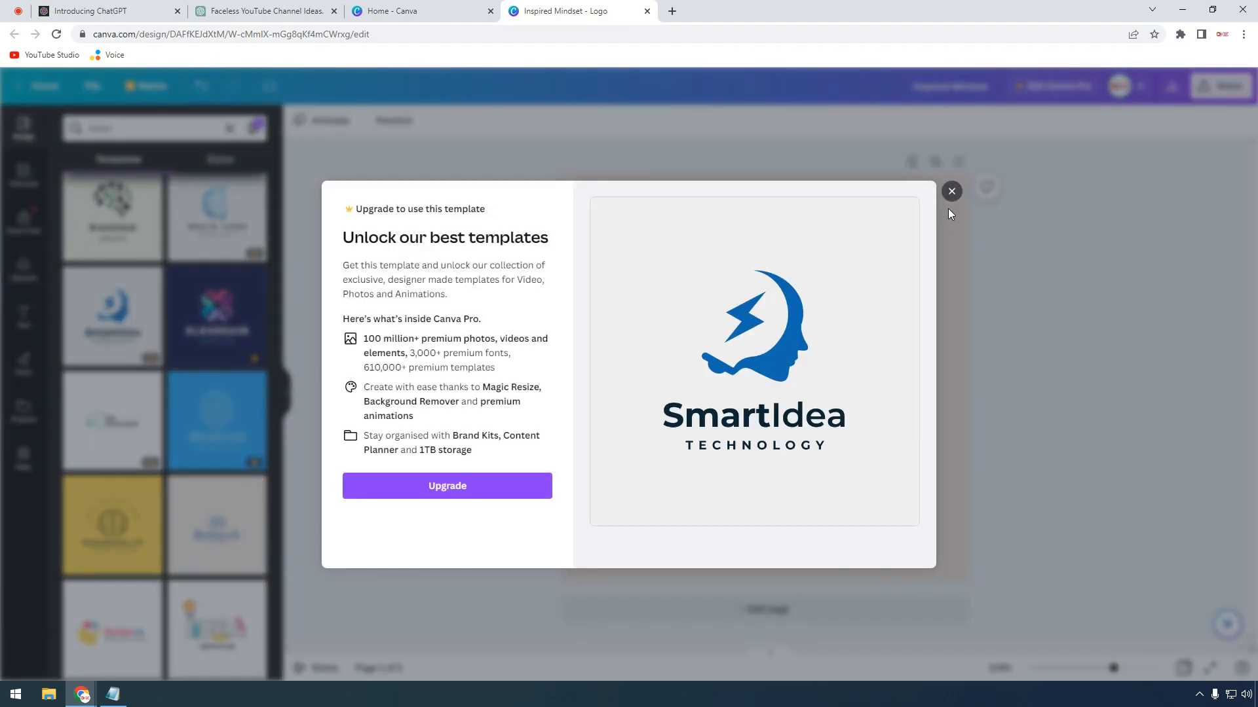
{"action": "left_click", "coordinate": [952, 191]}
{"action": "left_click", "coordinate": [770, 611]}
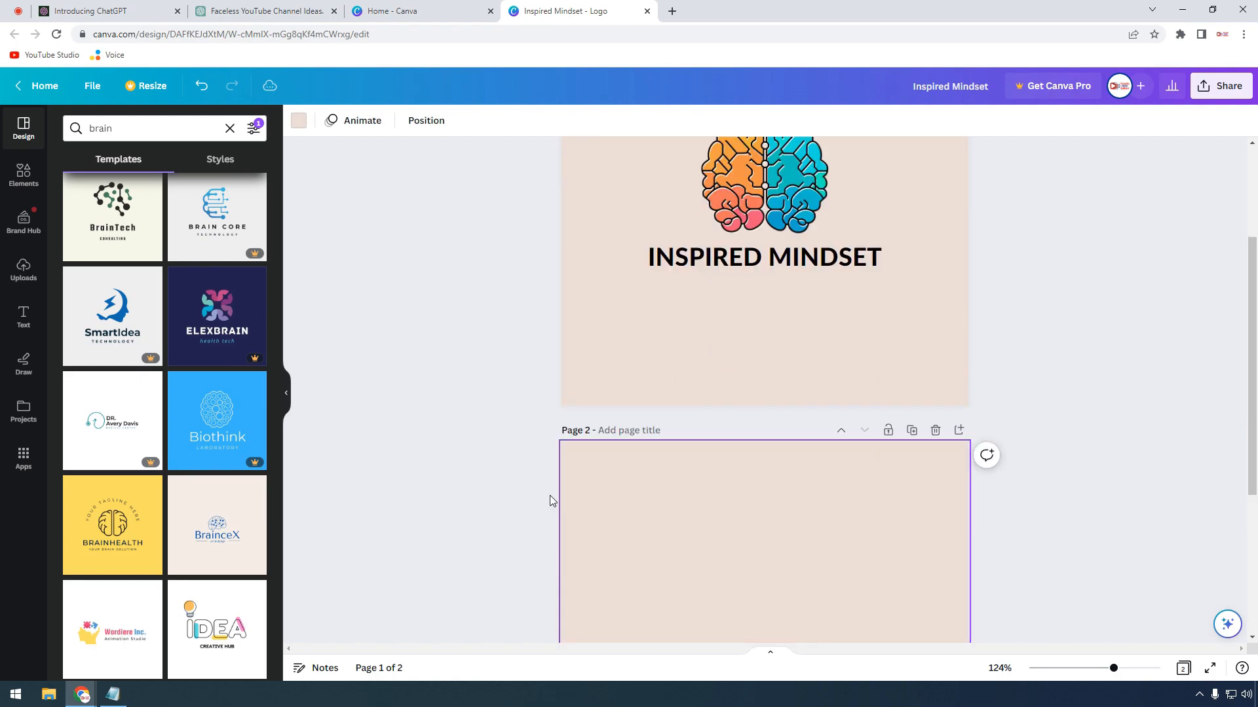
{"action": "left_click", "coordinate": [121, 324]}
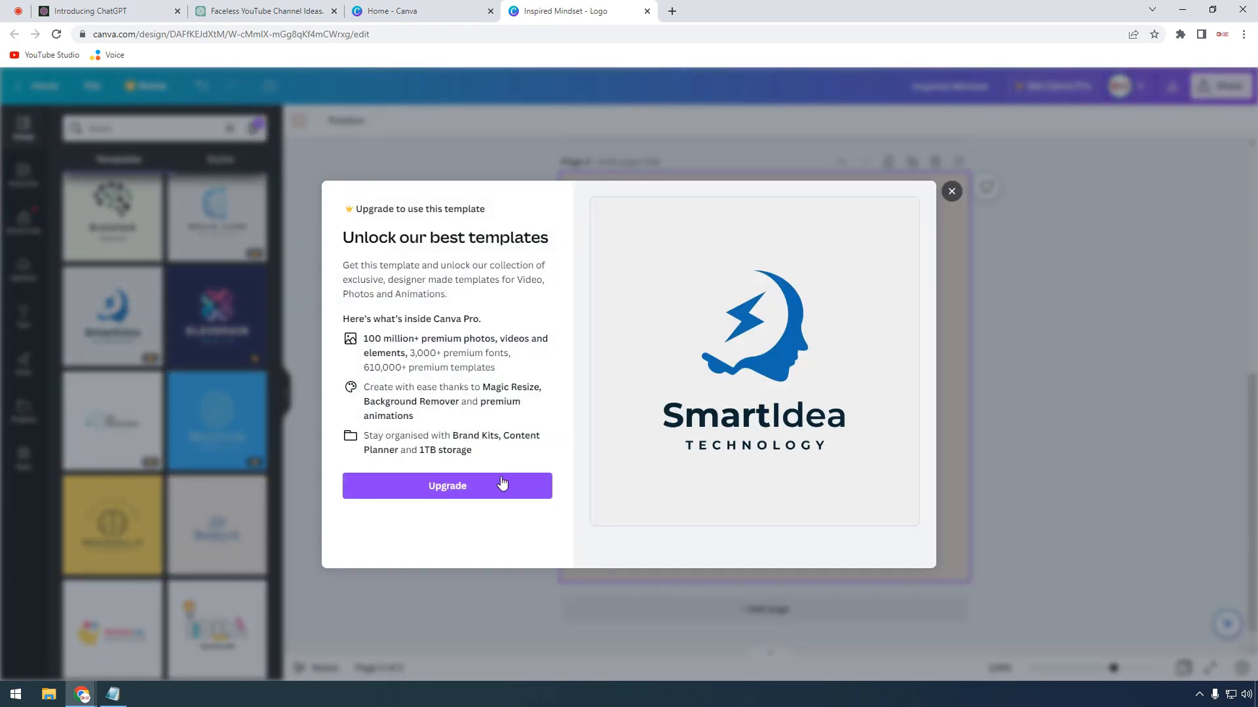
{"action": "left_click", "coordinate": [952, 194]}
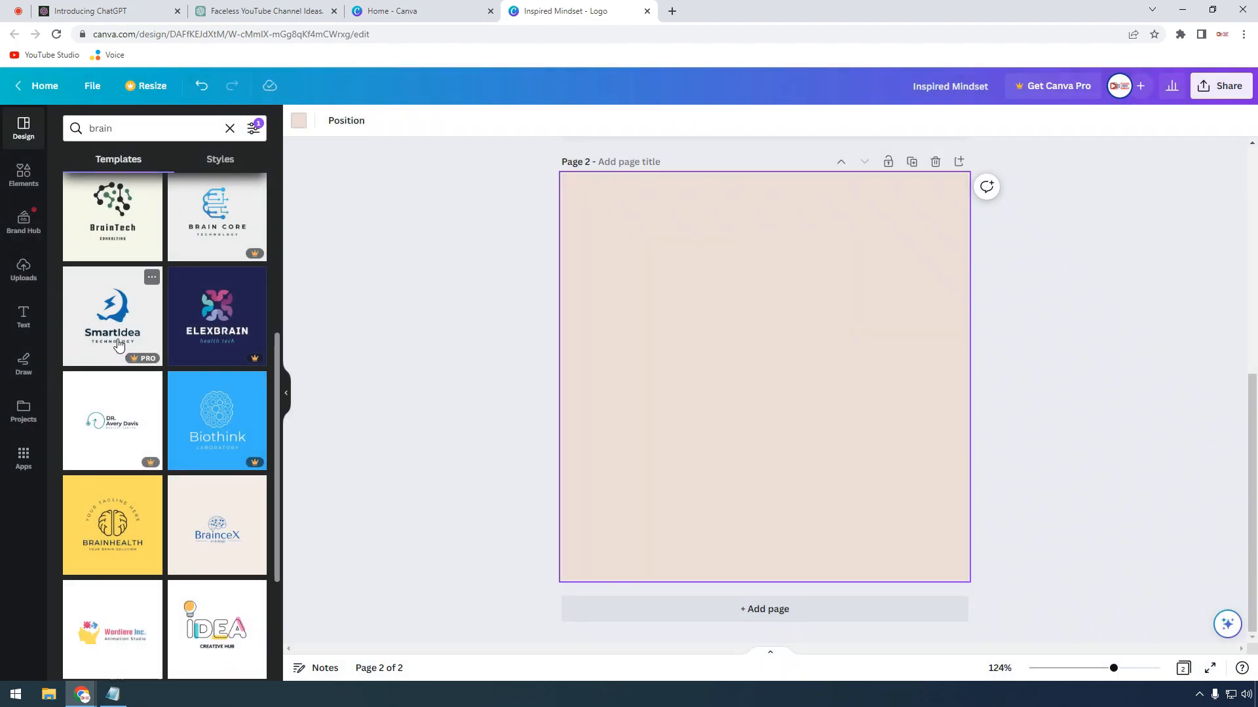
{"action": "scroll", "coordinate": [122, 344], "scroll_direction": "up", "scroll_amount": 5}
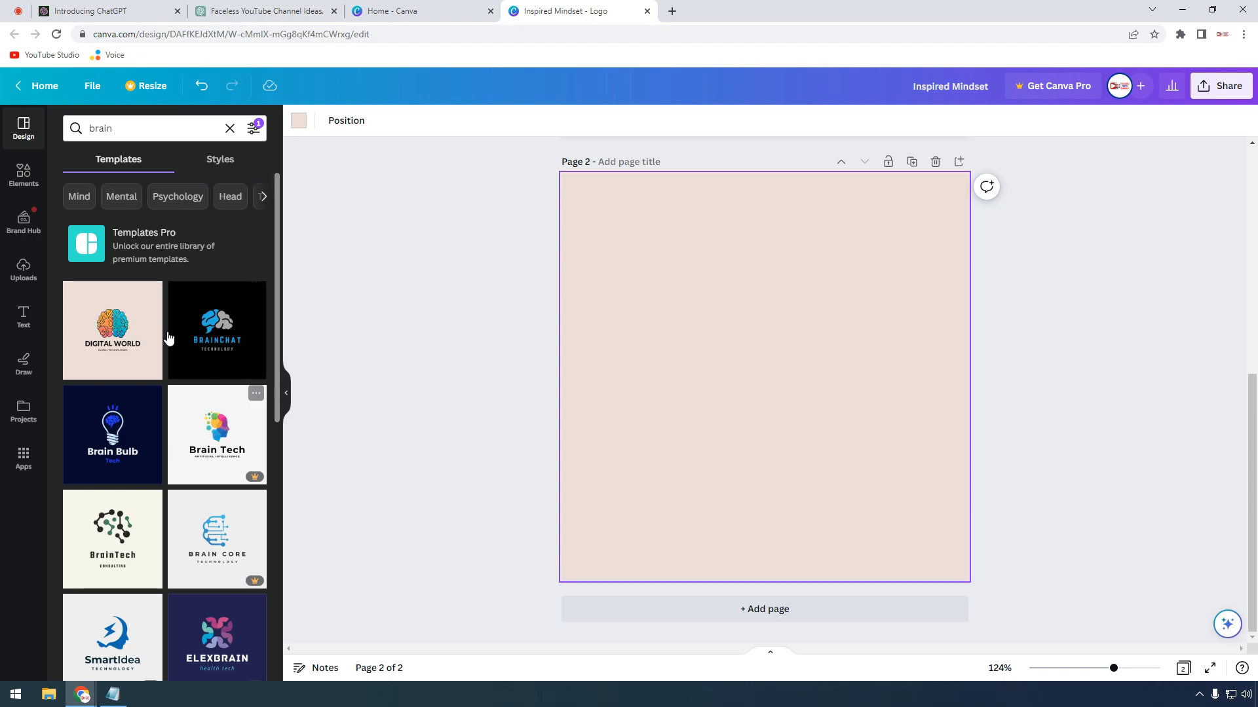
{"action": "scroll", "coordinate": [774, 355], "scroll_direction": "up", "scroll_amount": 6}
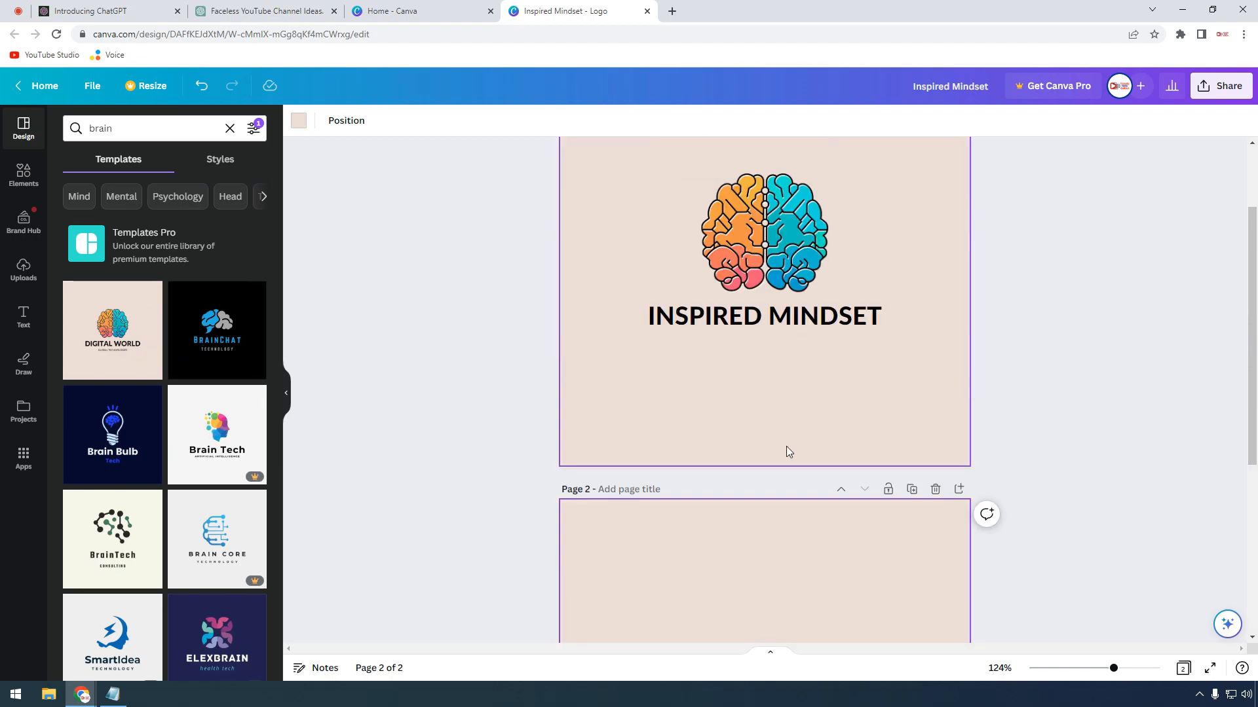
{"action": "left_click", "coordinate": [936, 606]}
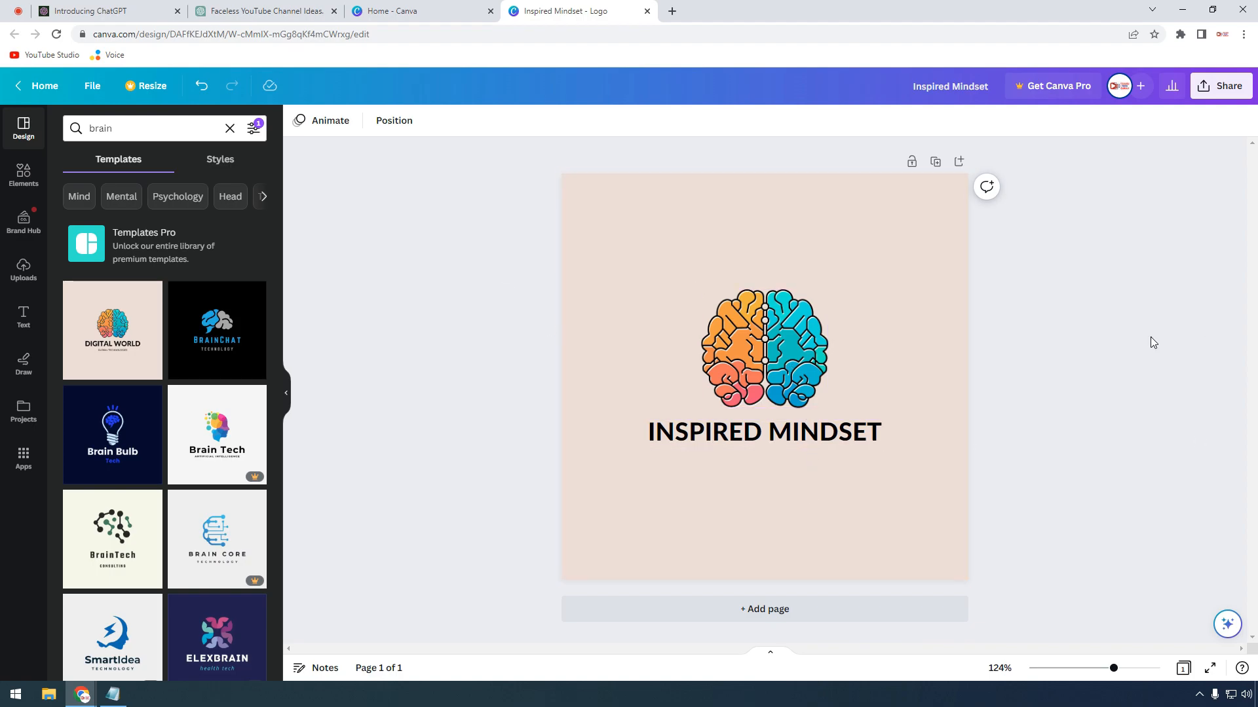
{"action": "left_click", "coordinate": [754, 250]}
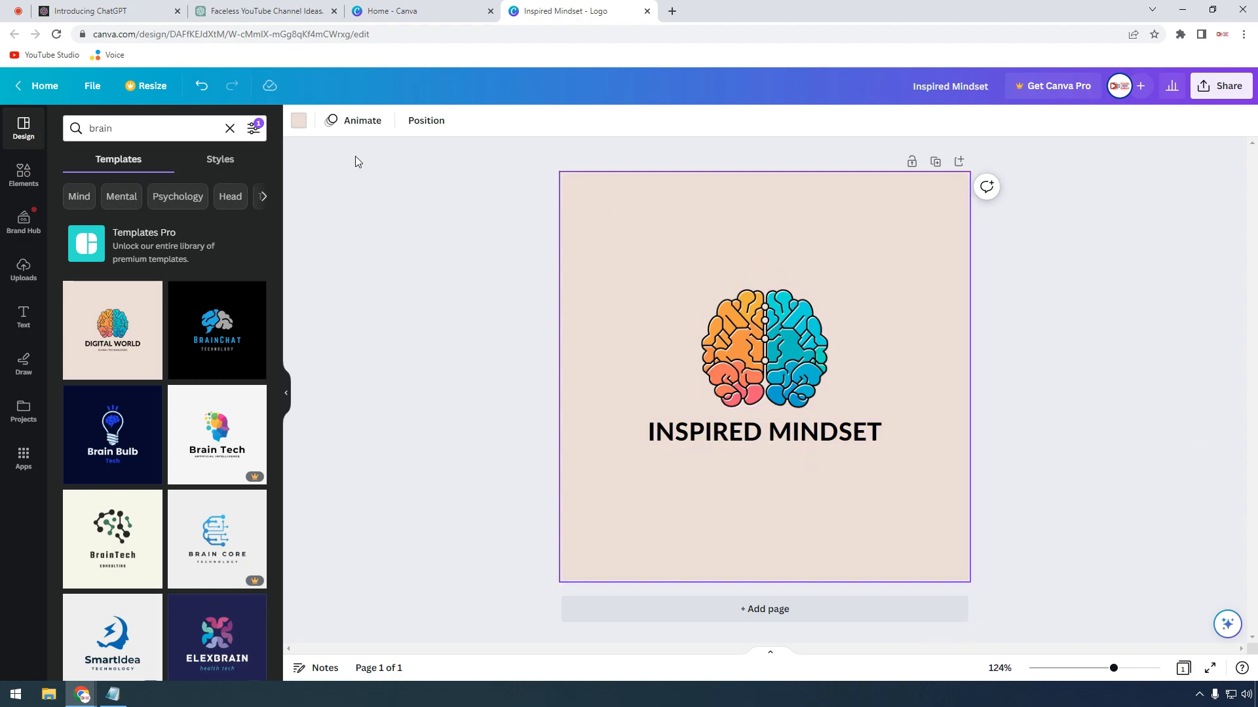
- Make the logo page background white
{"action": "left_click", "coordinate": [299, 120]}
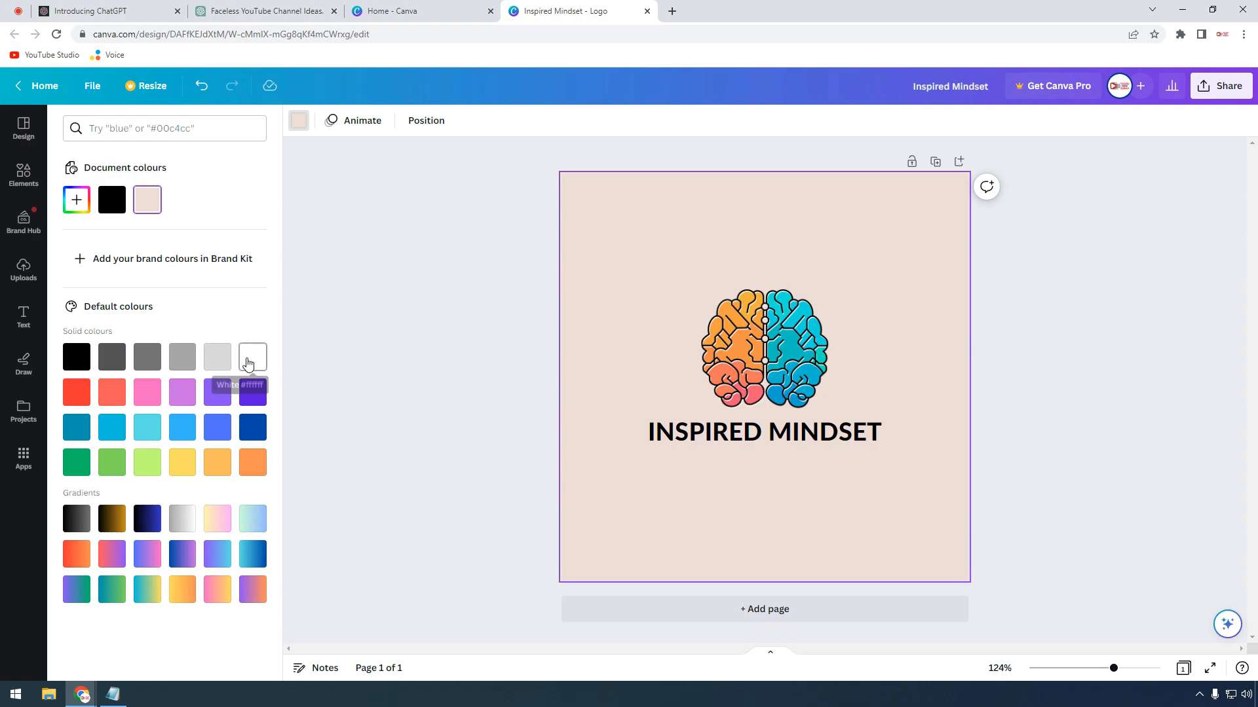
{"action": "left_click", "coordinate": [249, 364]}
{"action": "left_click", "coordinate": [411, 293]}
{"action": "left_click", "coordinate": [730, 428]}
{"action": "left_click", "coordinate": [1111, 438]}
- Enlarge the brain and title together and recentre them on the page
{"action": "left_click", "coordinate": [695, 359]}
{"action": "left_click", "coordinate": [777, 380]}
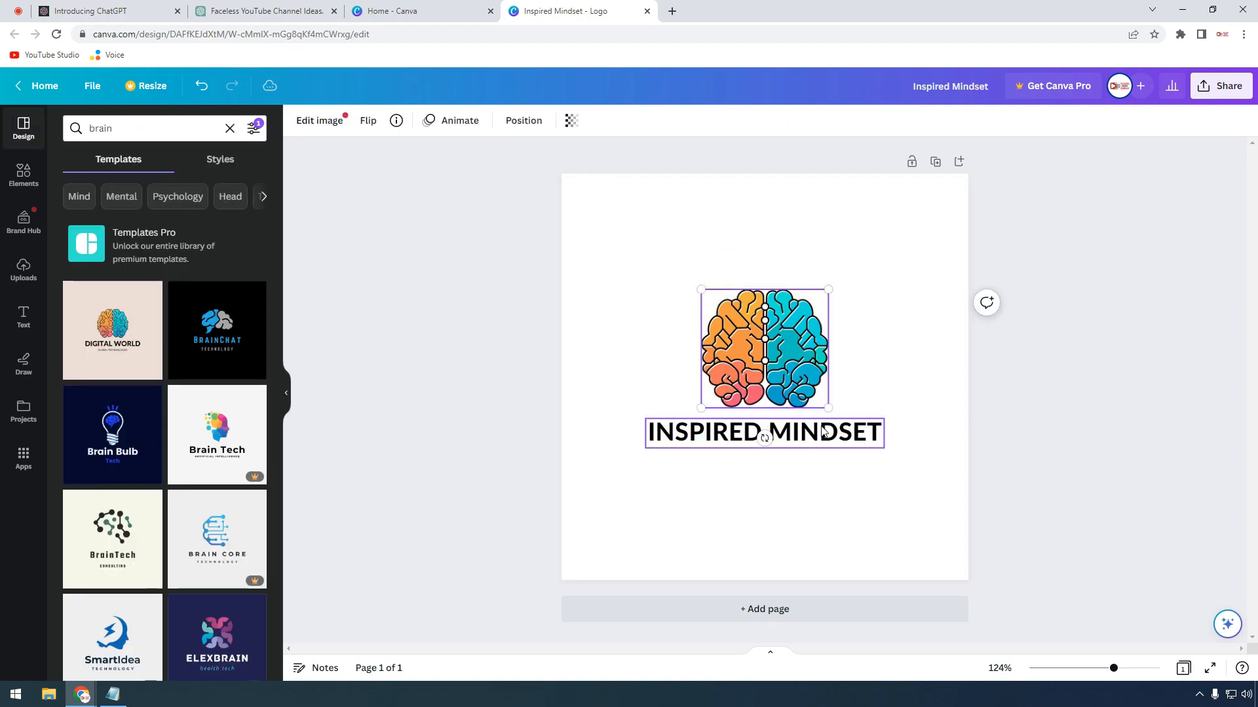
{"action": "left_click", "coordinate": [823, 433], "text": "shift"}
{"action": "left_click_drag", "start_coordinate": [885, 449], "coordinate": [963, 517]}
{"action": "left_click_drag", "start_coordinate": [789, 418], "coordinate": [742, 390]}
{"action": "left_click", "coordinate": [1050, 426]}
{"action": "left_click_drag", "start_coordinate": [1112, 668], "coordinate": [1163, 673]}
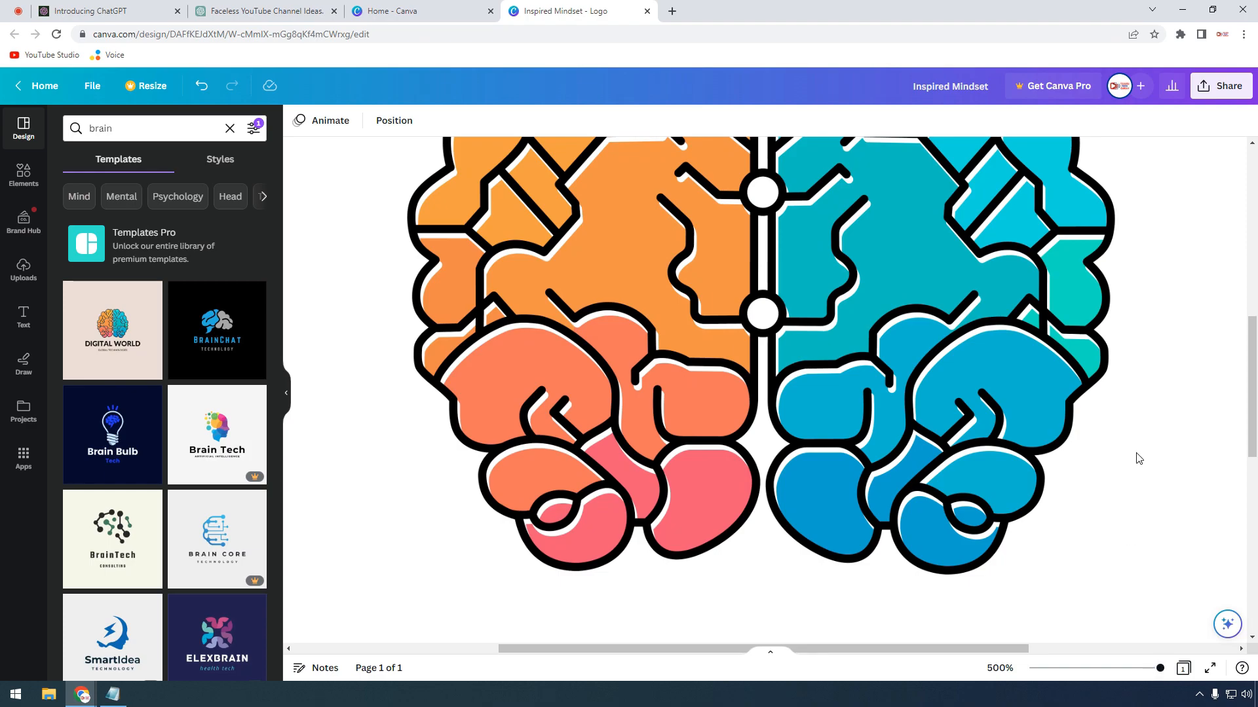
{"action": "scroll", "coordinate": [1140, 454], "scroll_direction": "down", "scroll_amount": 5}
{"action": "left_click_drag", "start_coordinate": [833, 646], "coordinate": [1109, 671]}
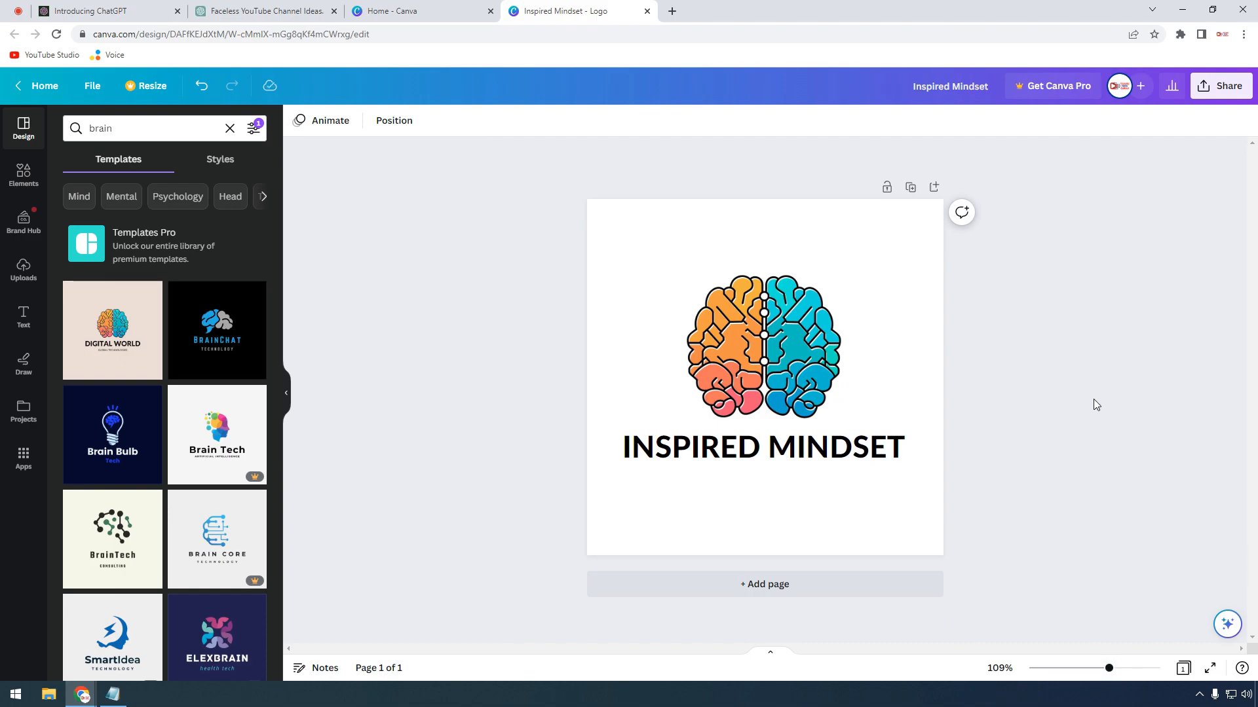
- Download the logo as Inspired Mindset.png with PNG file type
{"action": "left_click", "coordinate": [1220, 86]}
{"action": "left_click", "coordinate": [1061, 419]}
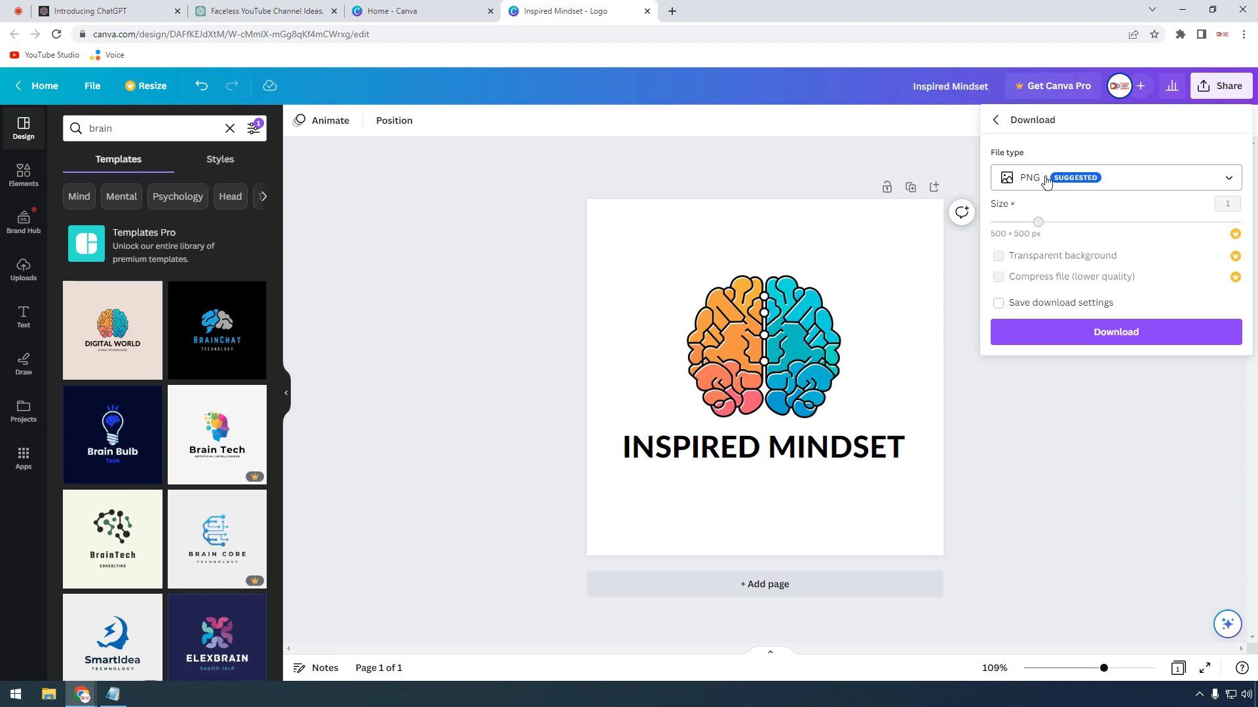
{"action": "left_click", "coordinate": [1046, 183]}
{"action": "left_click", "coordinate": [1074, 259]}
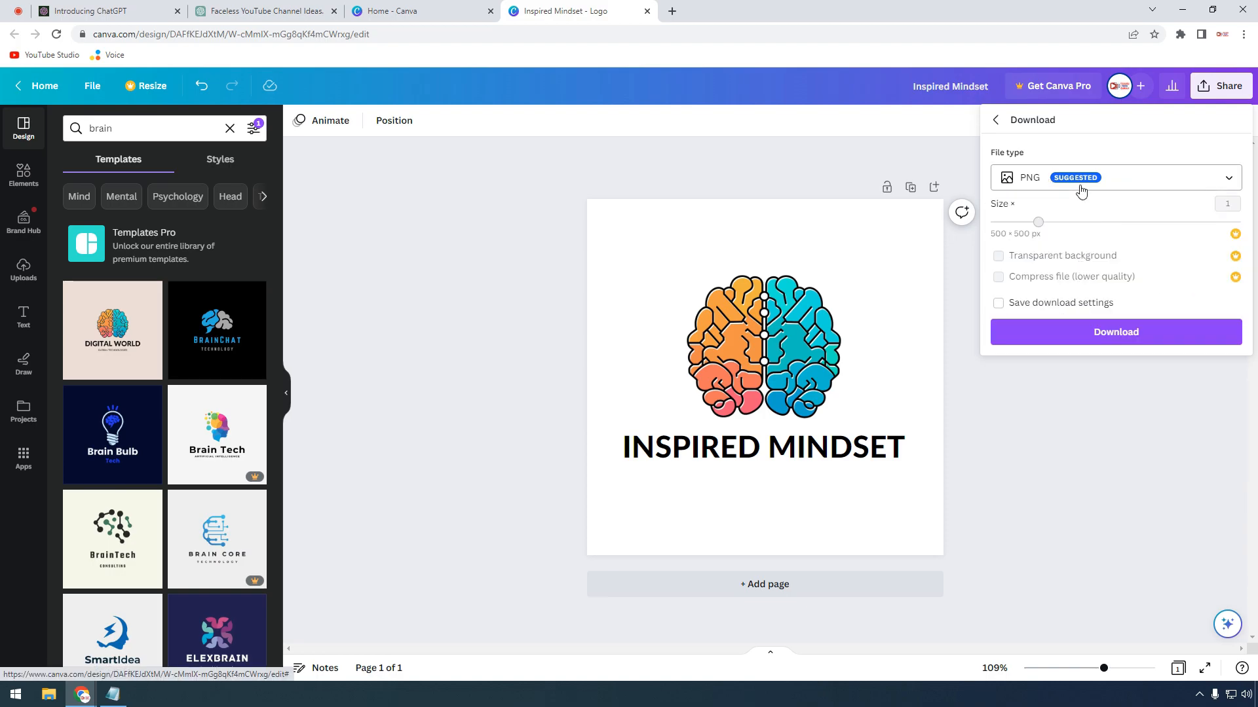
{"action": "left_click", "coordinate": [1084, 337]}
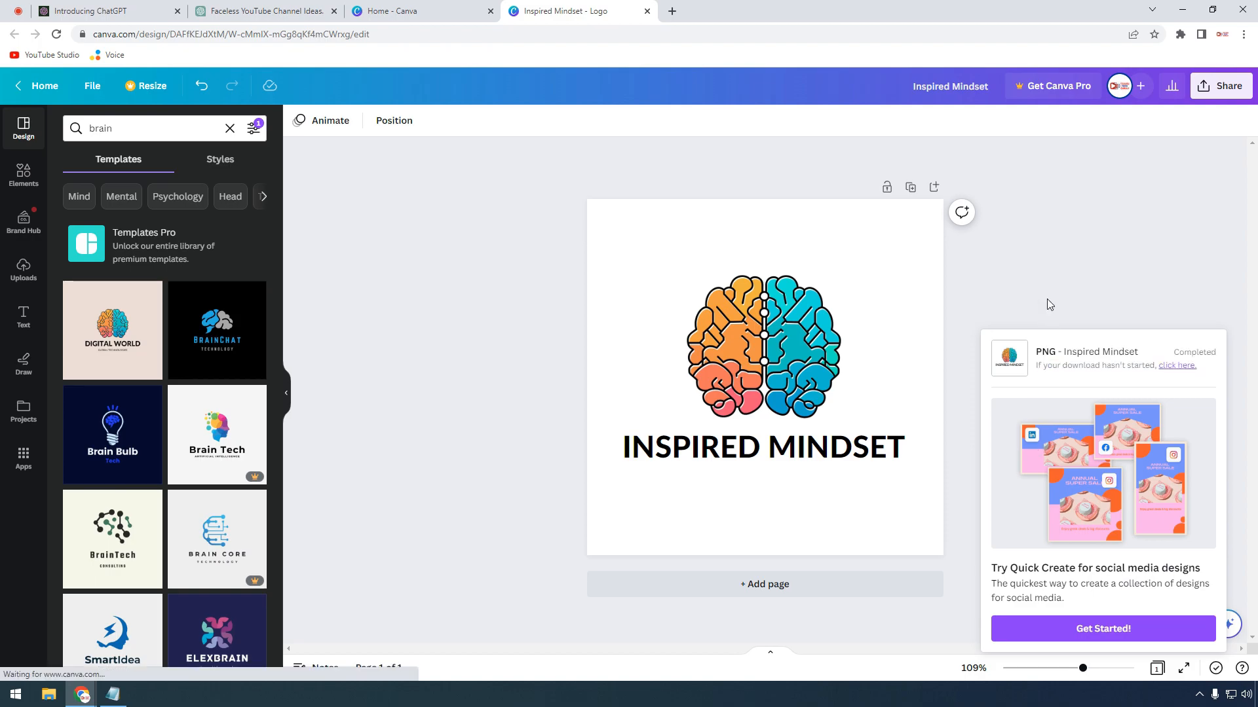
{"action": "left_click", "coordinate": [465, 341]}
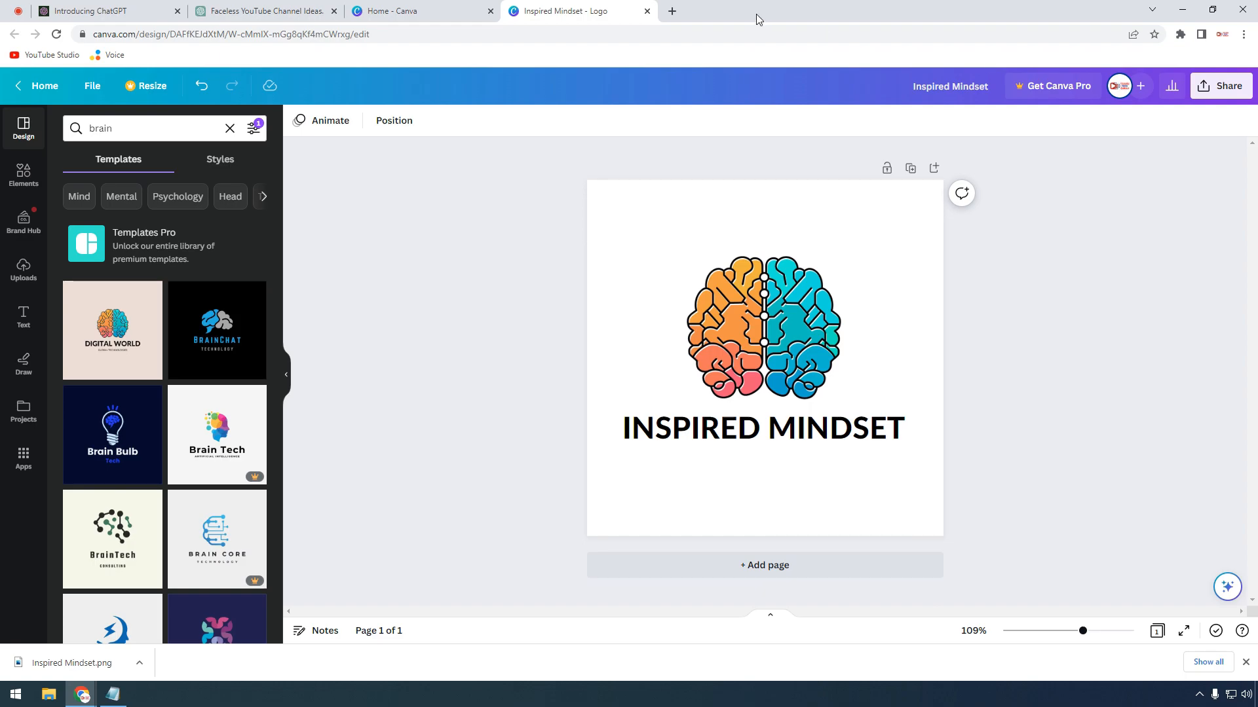
{"action": "left_click", "coordinate": [673, 11]}
- Load YouTube and start adding another account from the account menu
{"action": "type", "text": "youtub"}
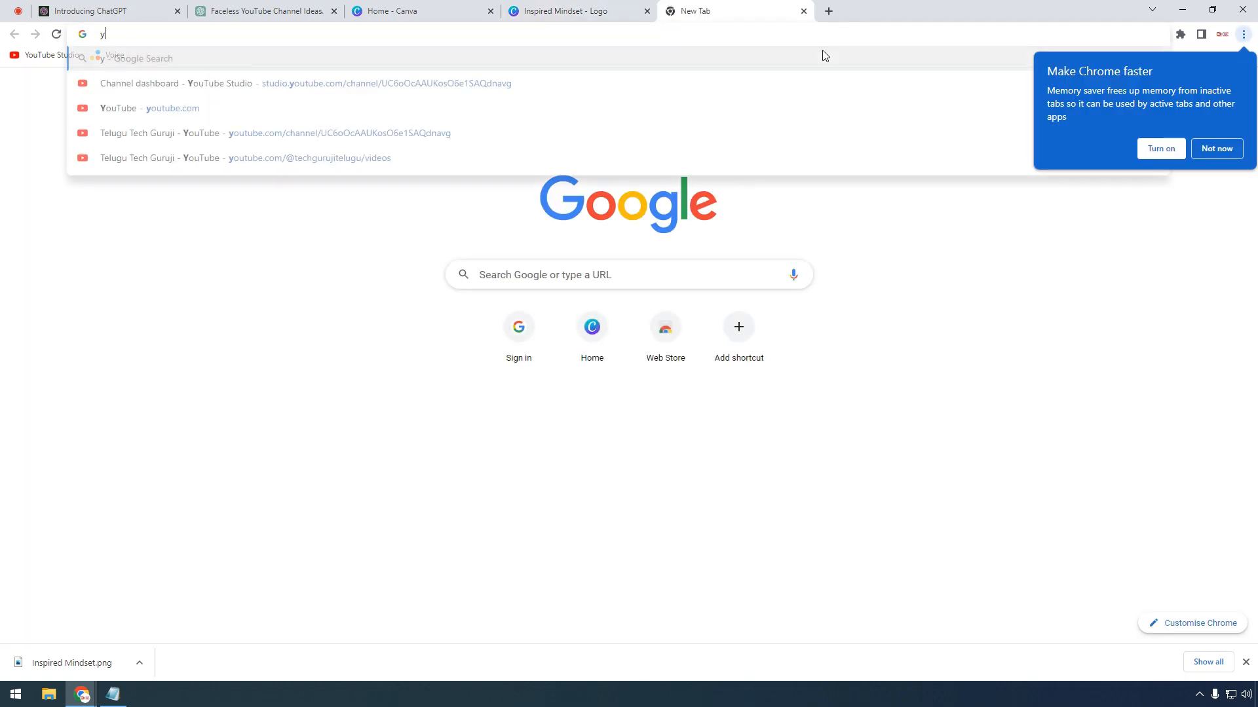
{"action": "type", "text": "e"}
{"action": "key", "text": "Return"}
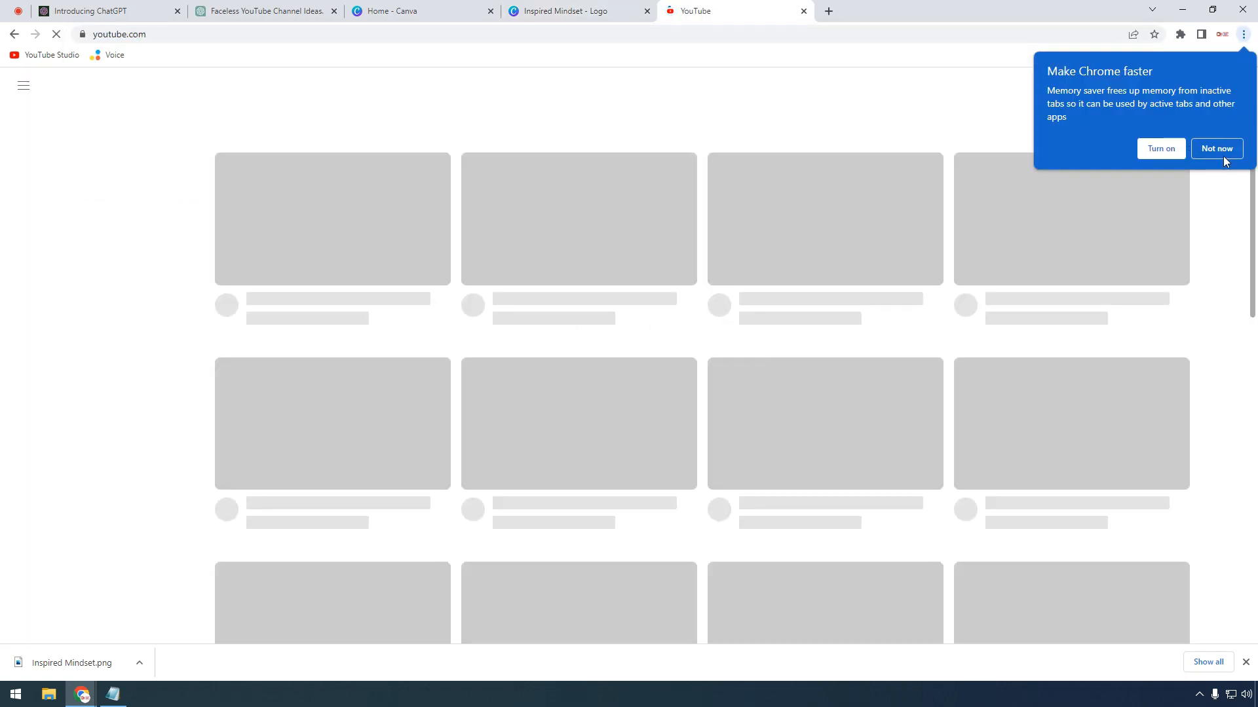
{"action": "left_click", "coordinate": [1220, 150]}
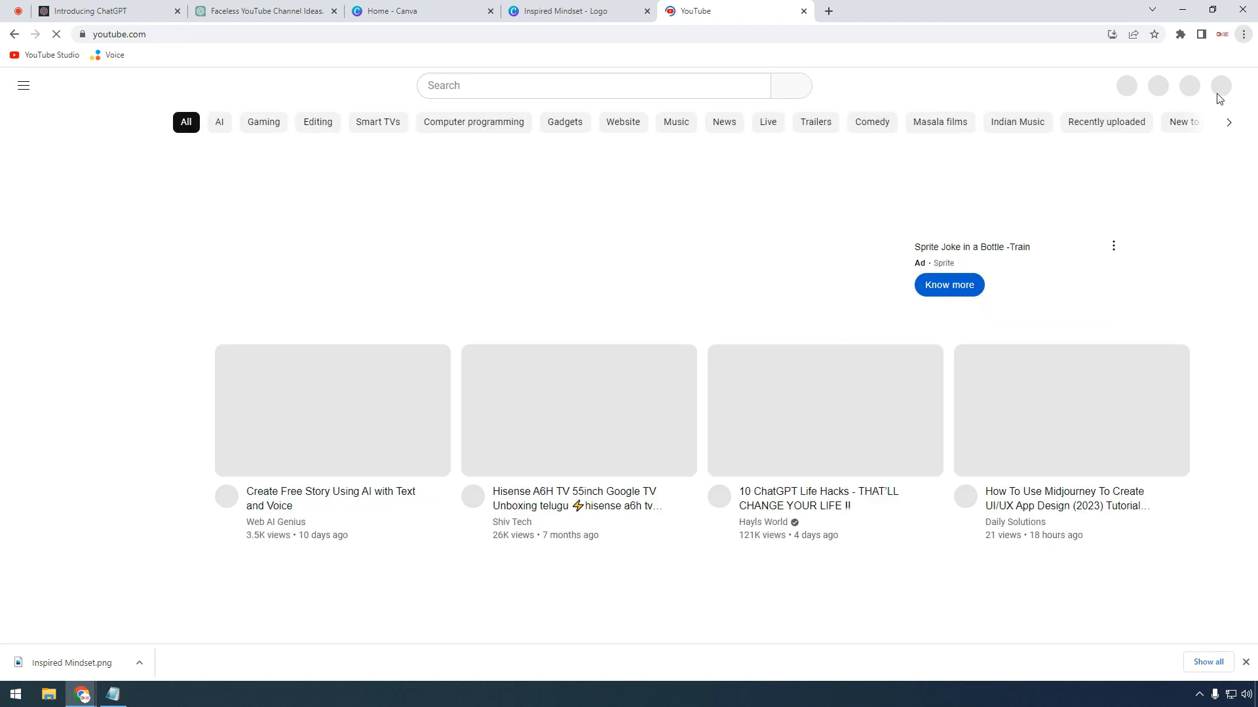
{"action": "left_click", "coordinate": [1216, 90]}
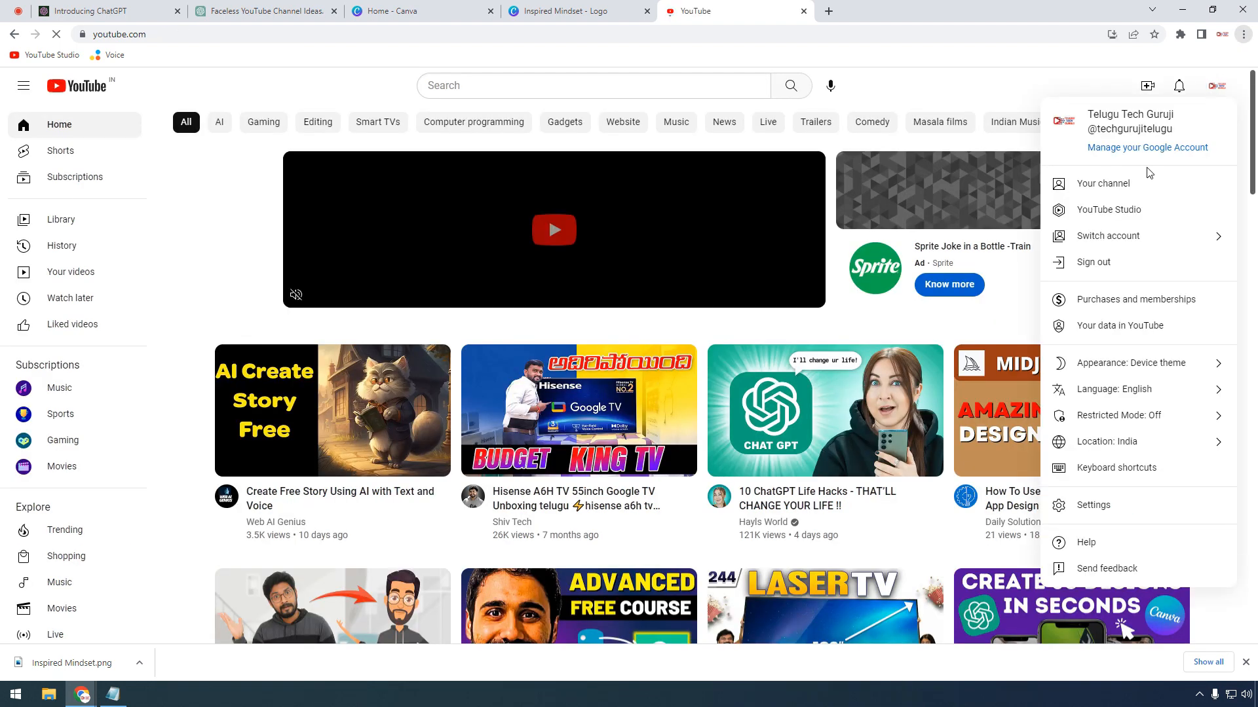
{"action": "left_click", "coordinate": [1128, 237]}
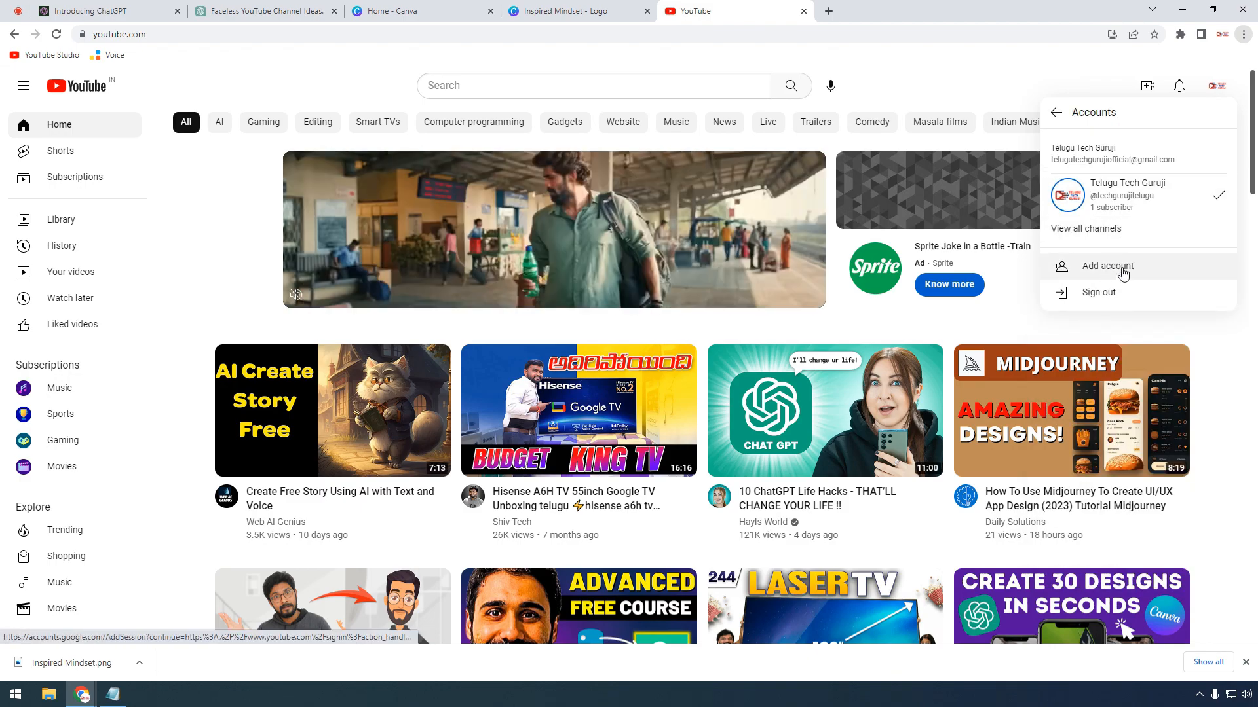
{"action": "left_click", "coordinate": [1123, 274]}
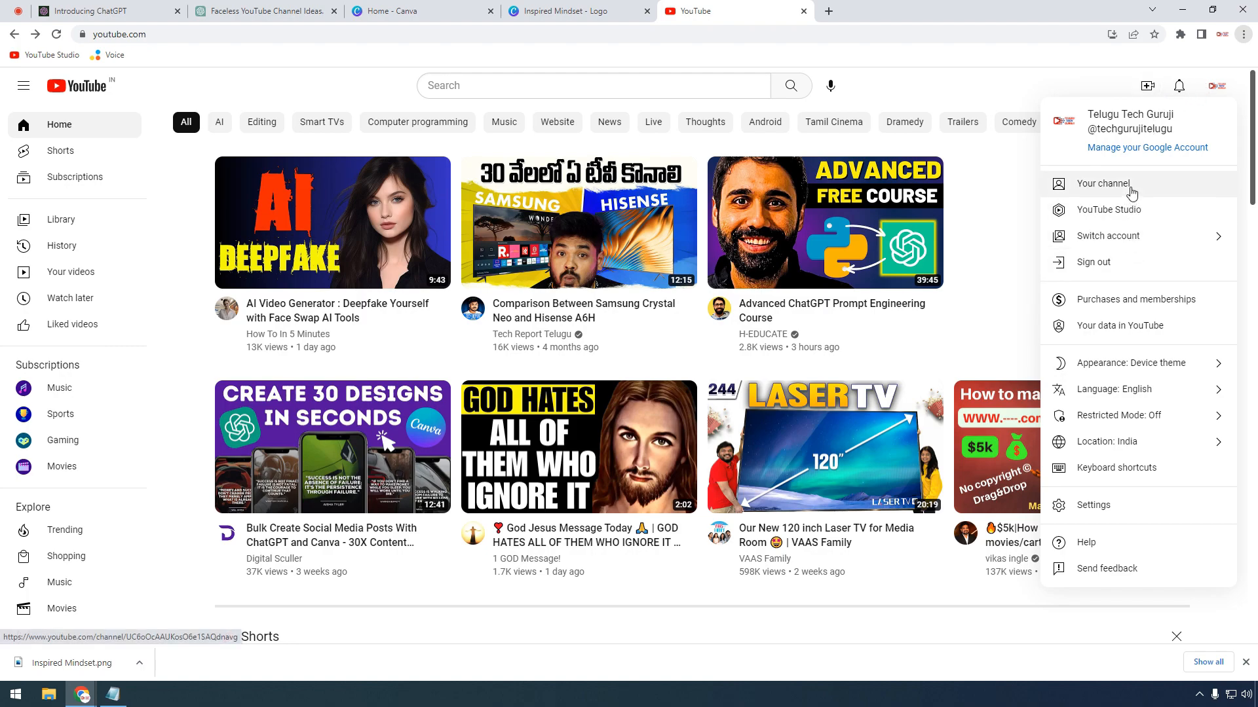
- Begin creating a new channel named Inspired Mindset, then cancel it
{"action": "left_click", "coordinate": [1132, 236]}
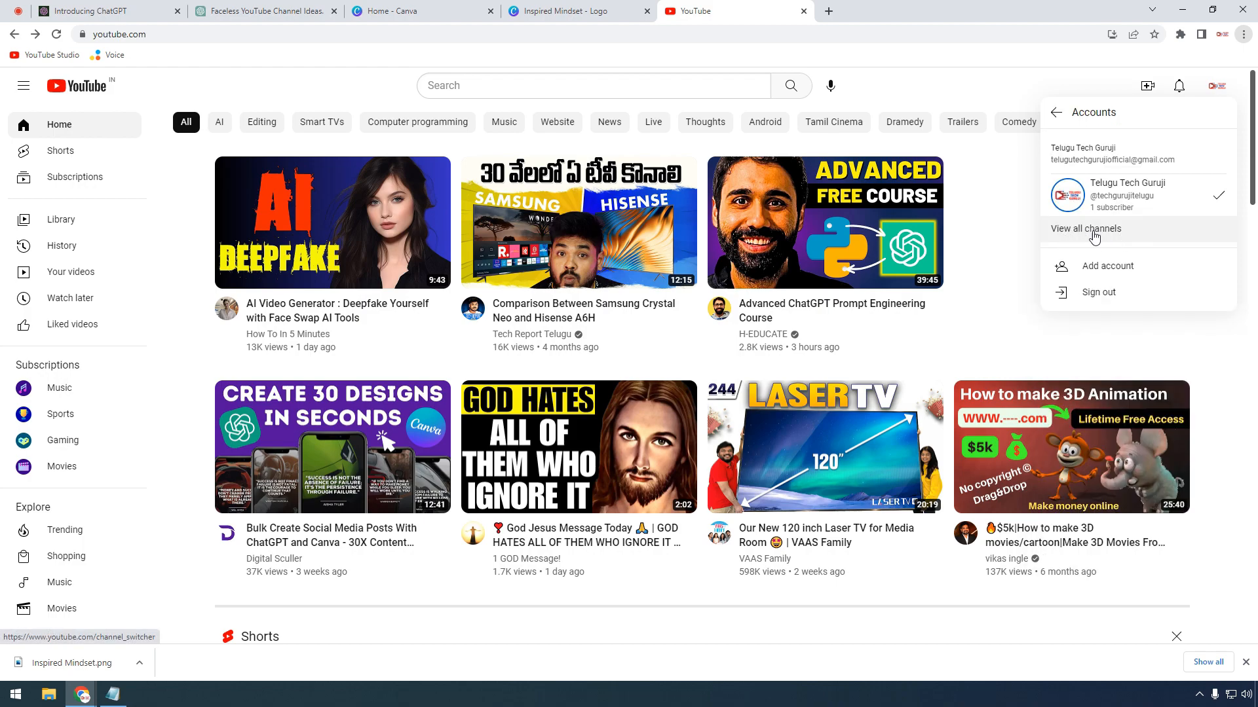
{"action": "left_click", "coordinate": [1100, 235]}
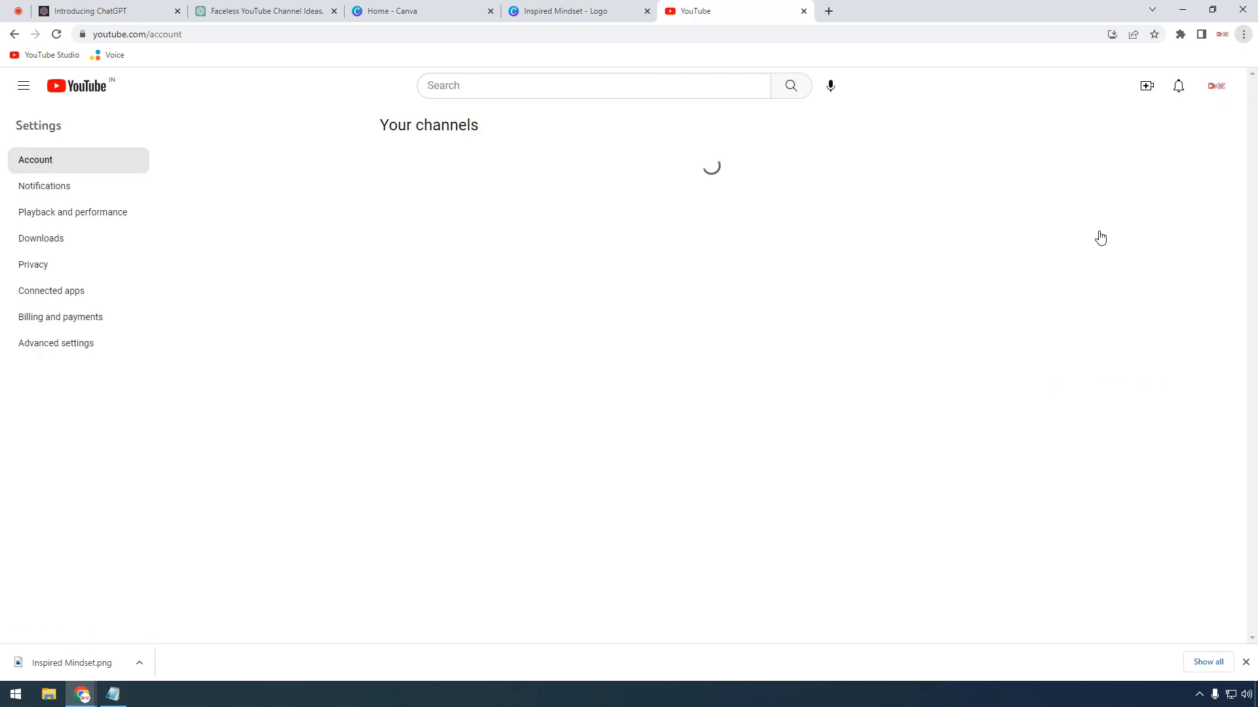
{"action": "left_click", "coordinate": [481, 189]}
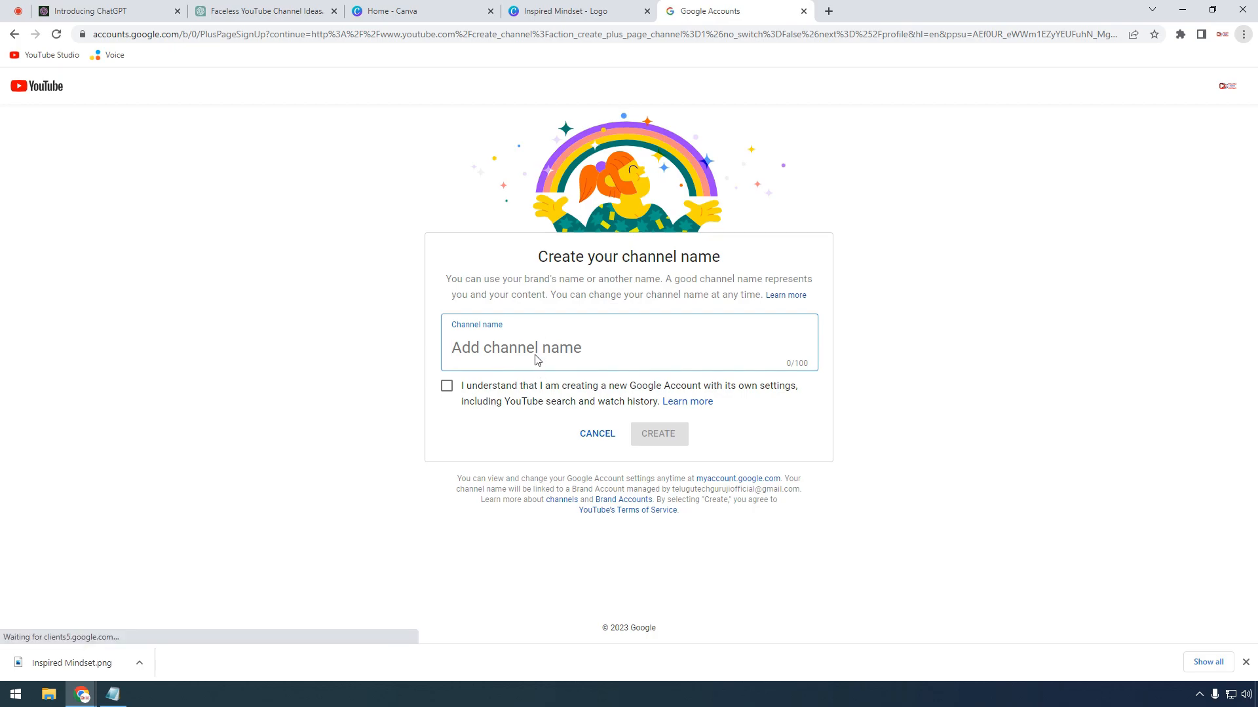
{"action": "type", "text": "Inspired Mindset"}
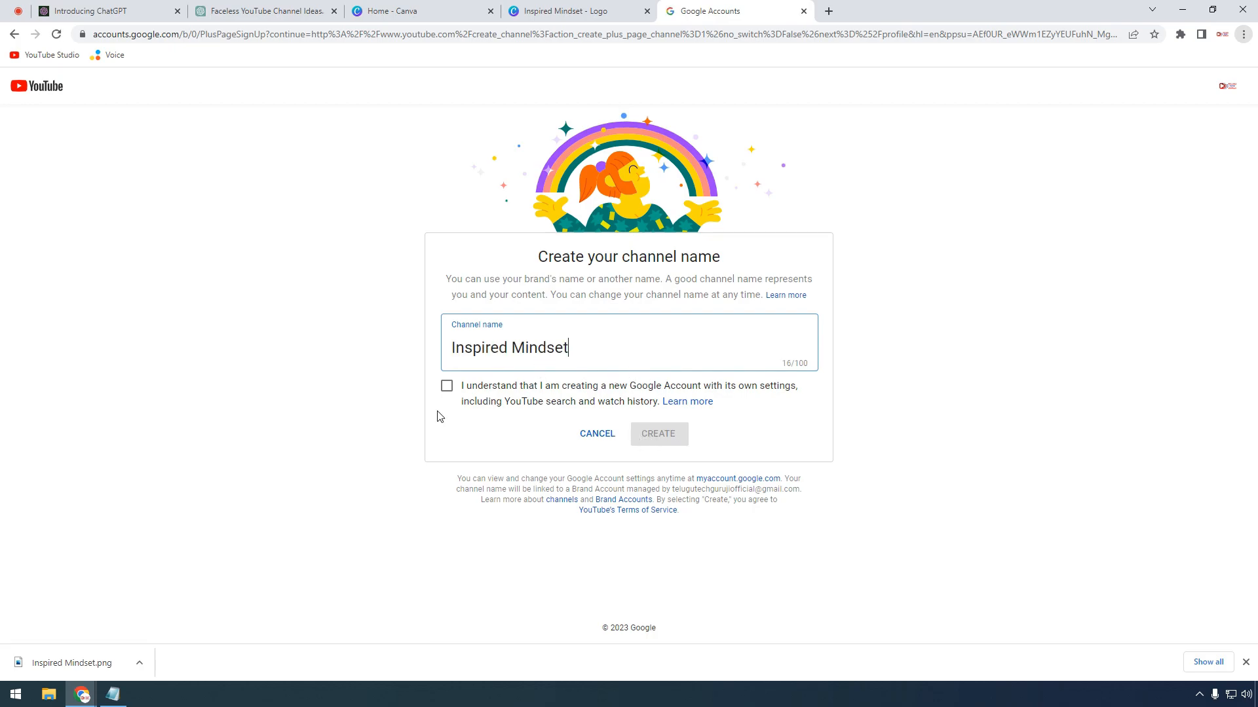
{"action": "left_click", "coordinate": [597, 435]}
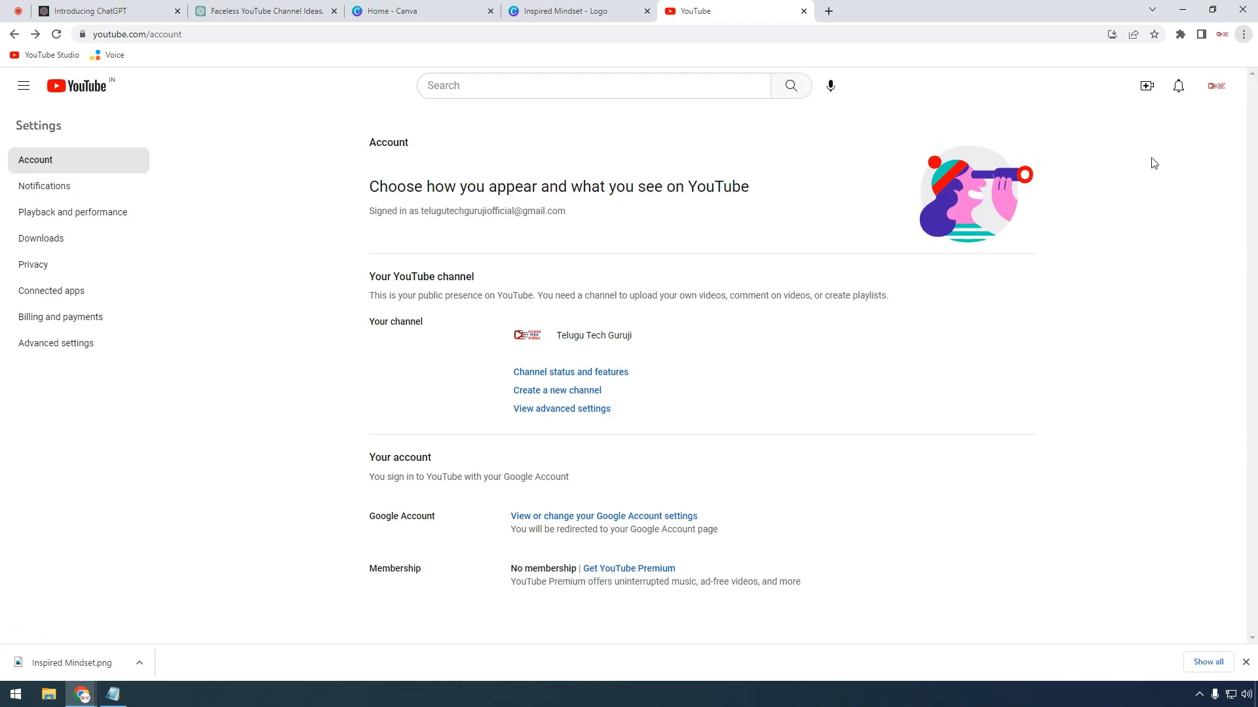
- Go to your channel page and open Customize channel in YouTube Studio
{"action": "left_click", "coordinate": [1213, 90]}
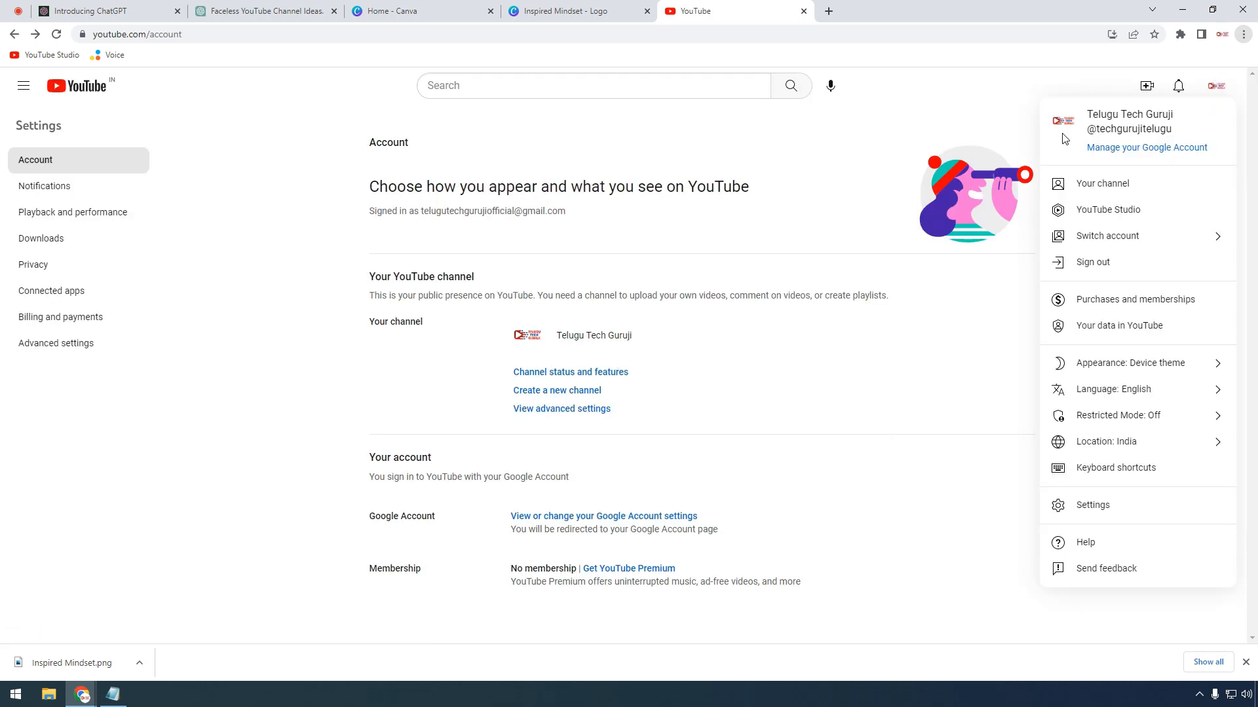
{"action": "left_click", "coordinate": [1112, 189]}
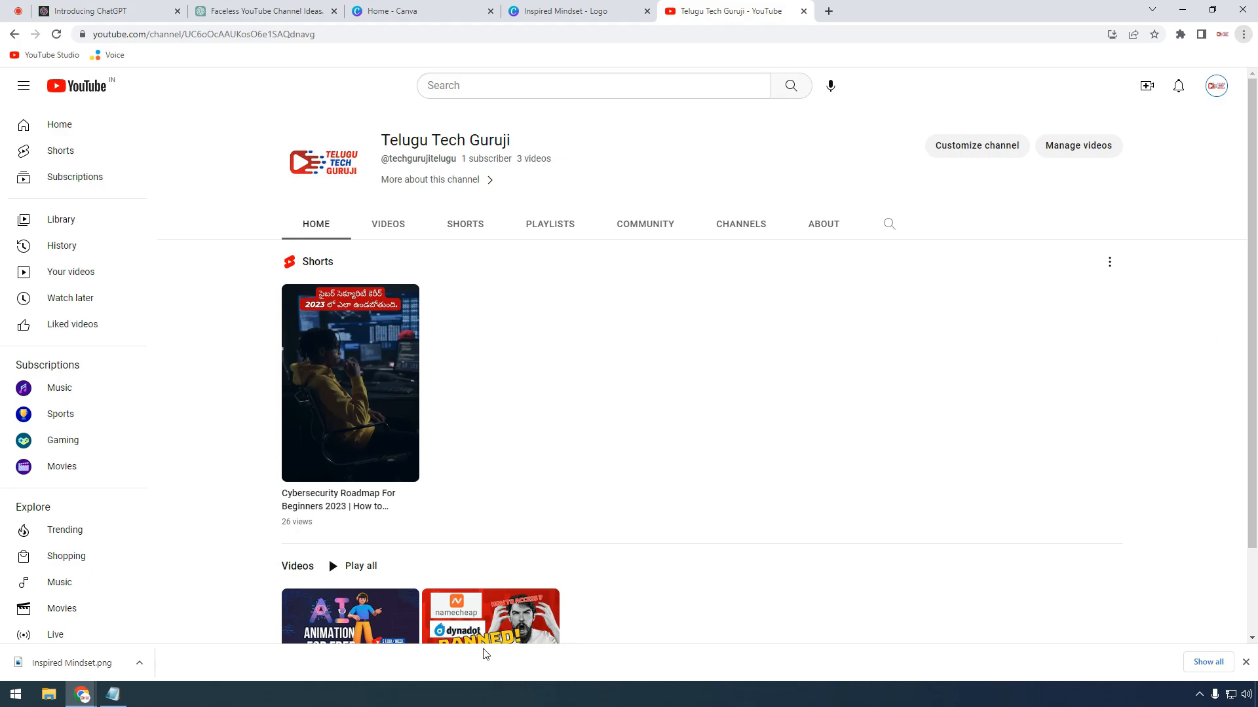
{"action": "left_click", "coordinate": [972, 150]}
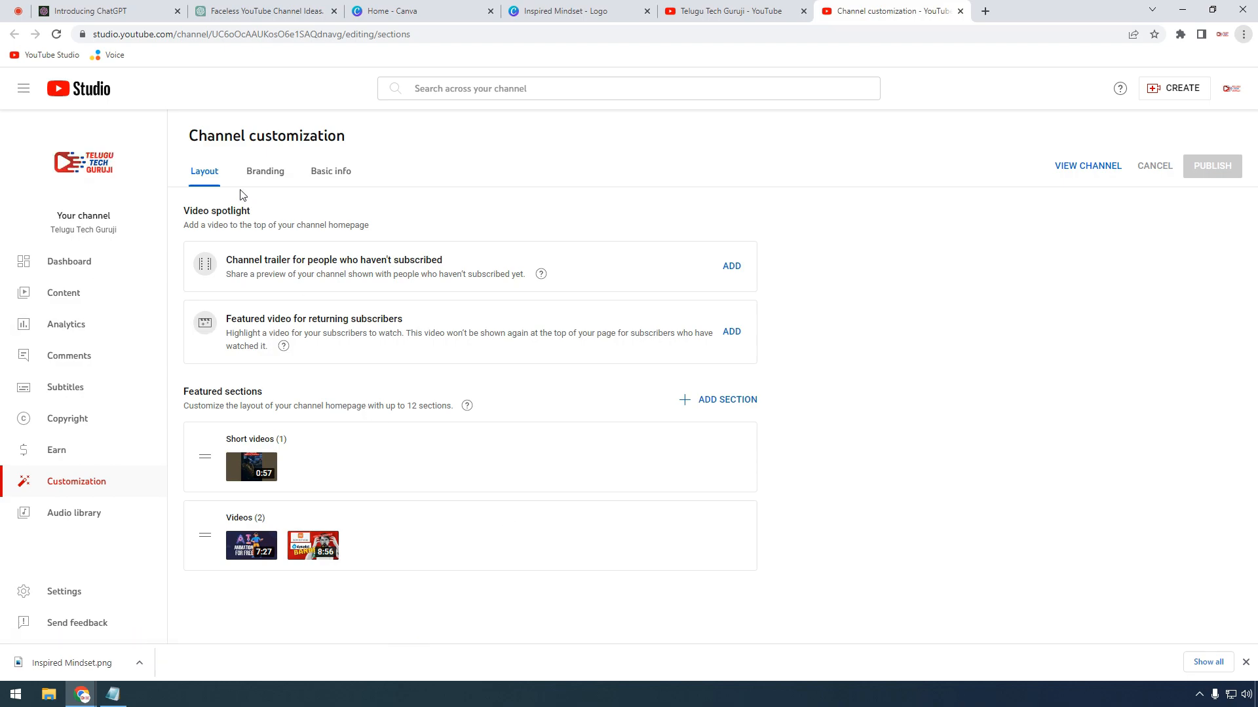
- On the Branding tab, browse Downloads for the Inspired Mindset picture, then cancel without uploading
{"action": "left_click", "coordinate": [265, 171]}
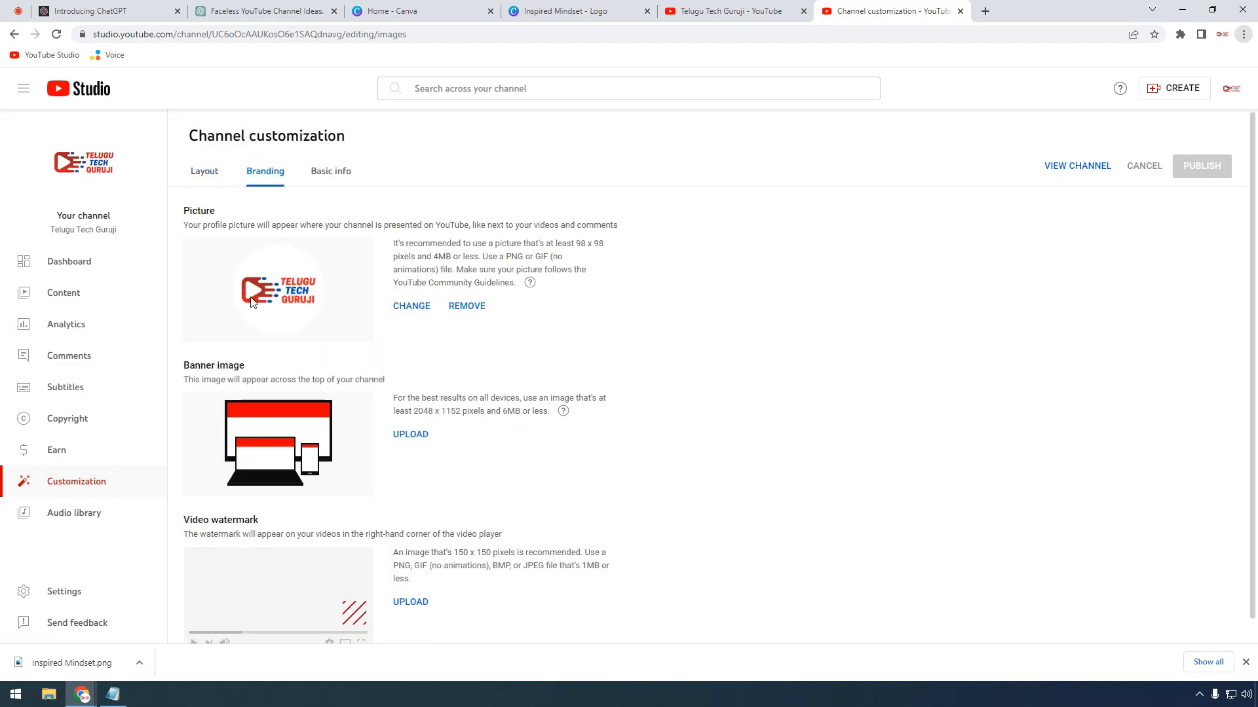
{"action": "left_click", "coordinate": [412, 307]}
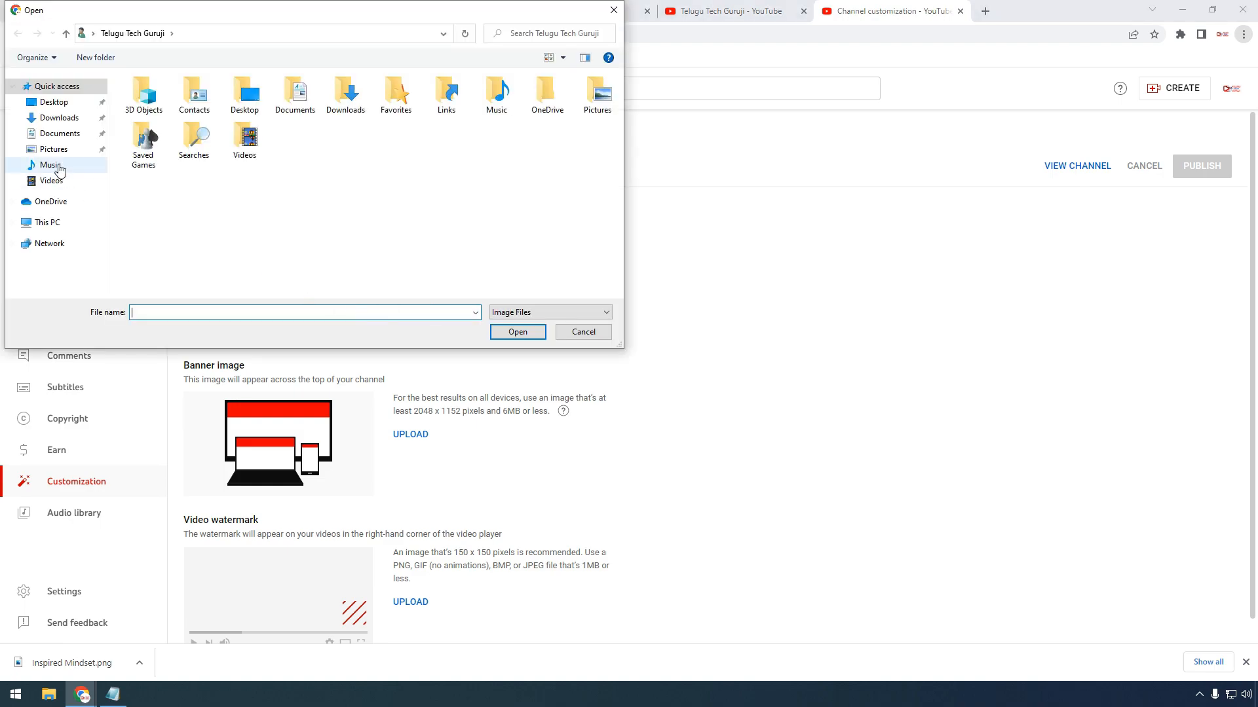
{"action": "left_click", "coordinate": [59, 118]}
{"action": "left_click", "coordinate": [163, 116]}
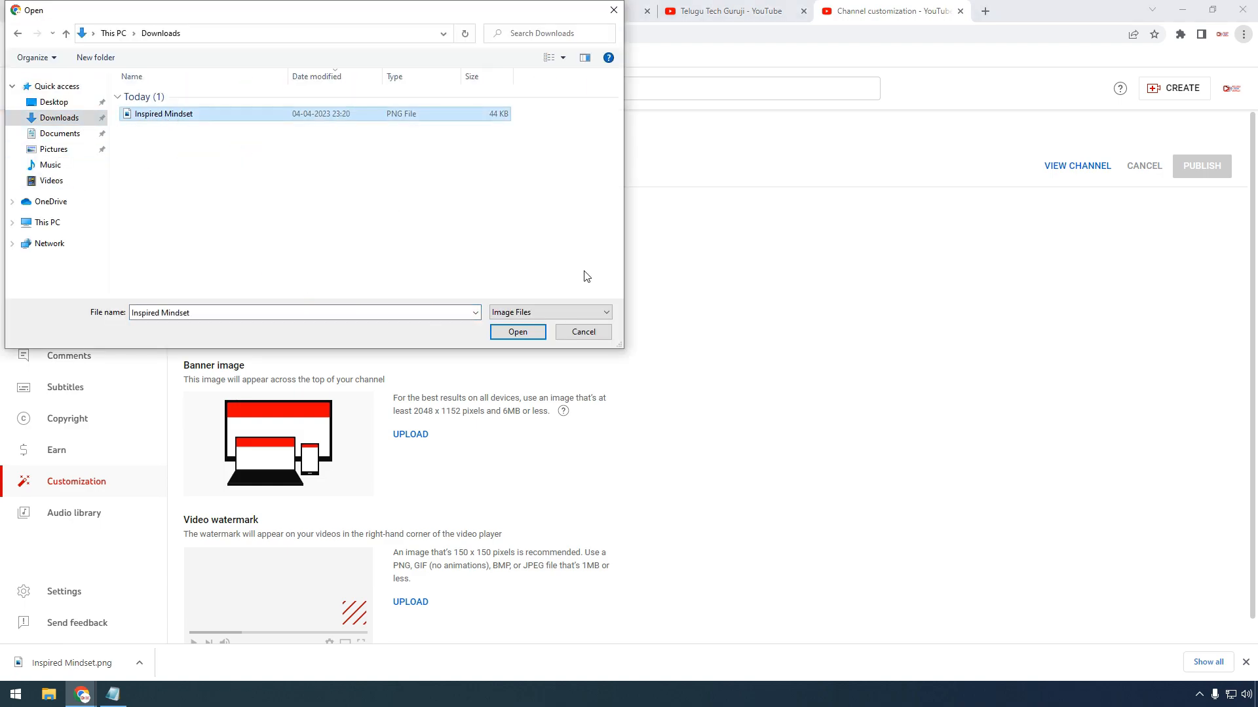
{"action": "left_click", "coordinate": [592, 333]}
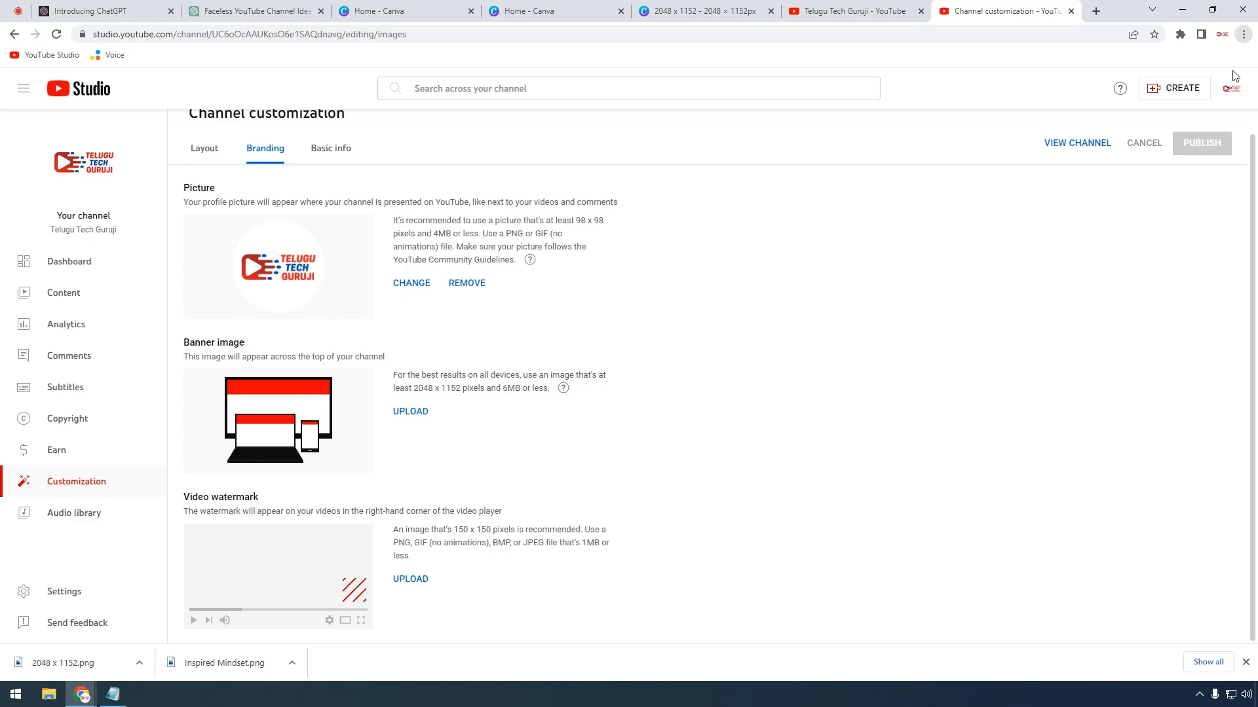
- Start a video upload from CREATE, then close the Upload videos dialog
{"action": "left_click", "coordinate": [1168, 92]}
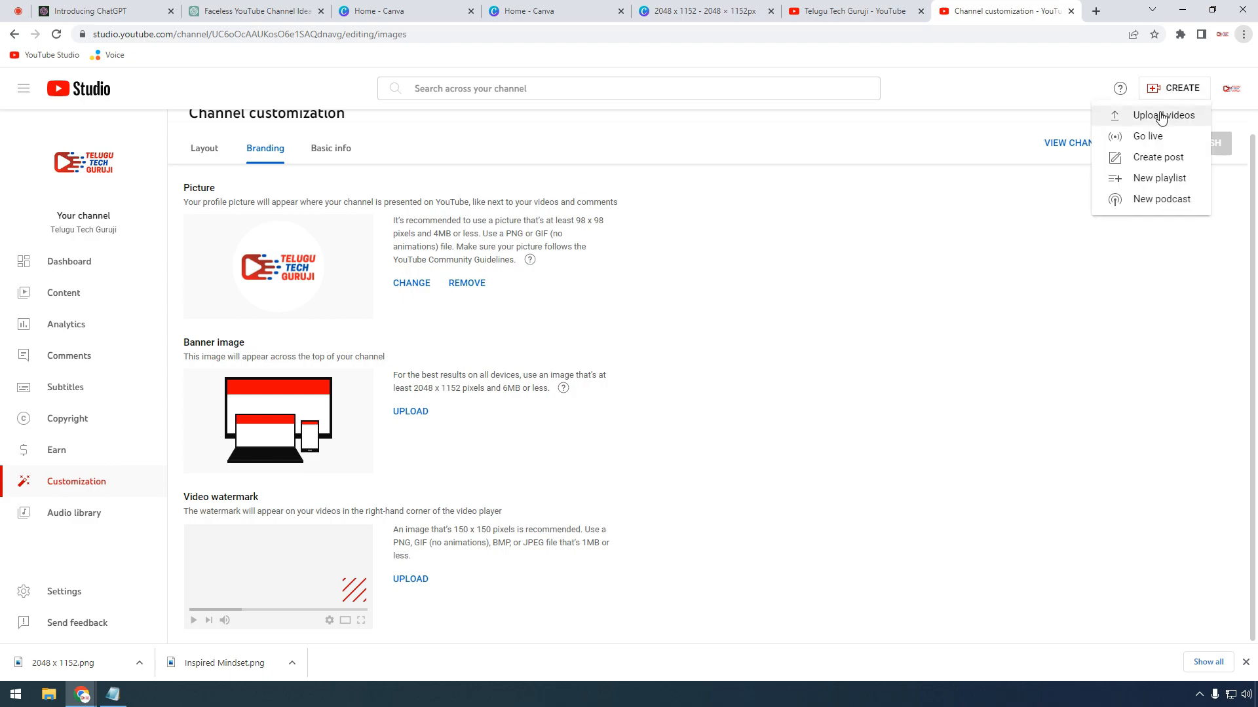
{"action": "left_click", "coordinate": [1136, 116]}
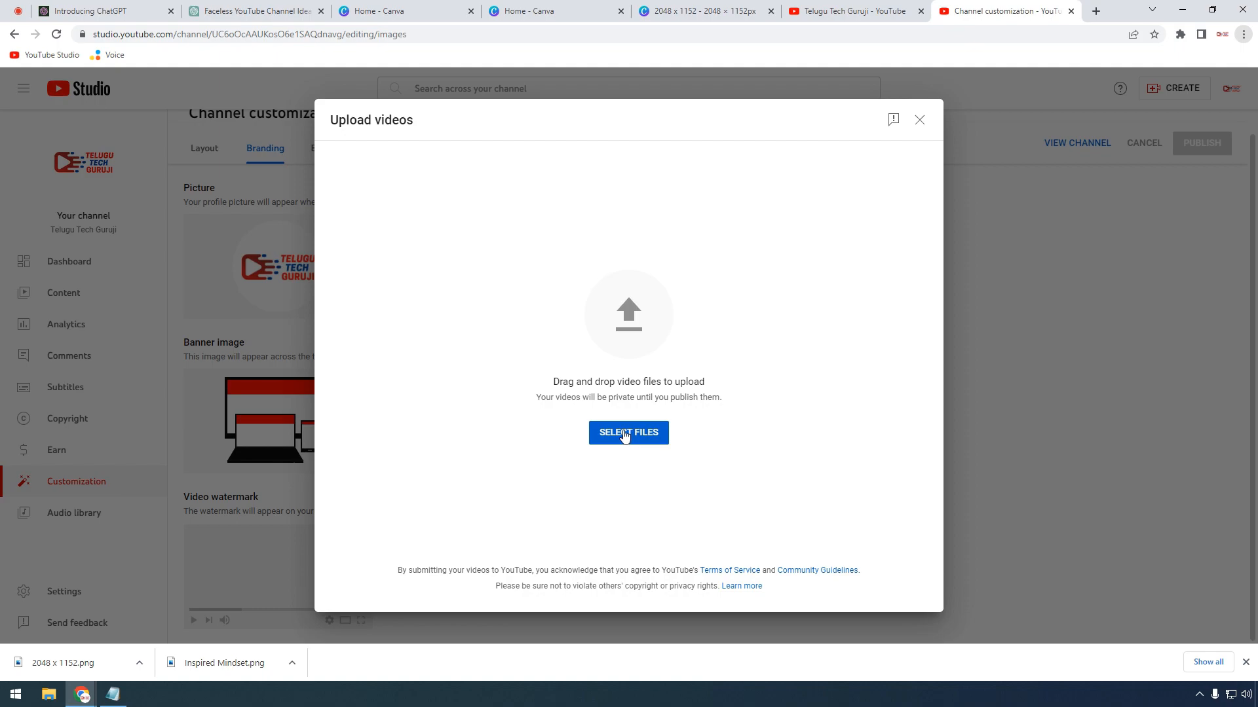
{"action": "left_click", "coordinate": [920, 120]}
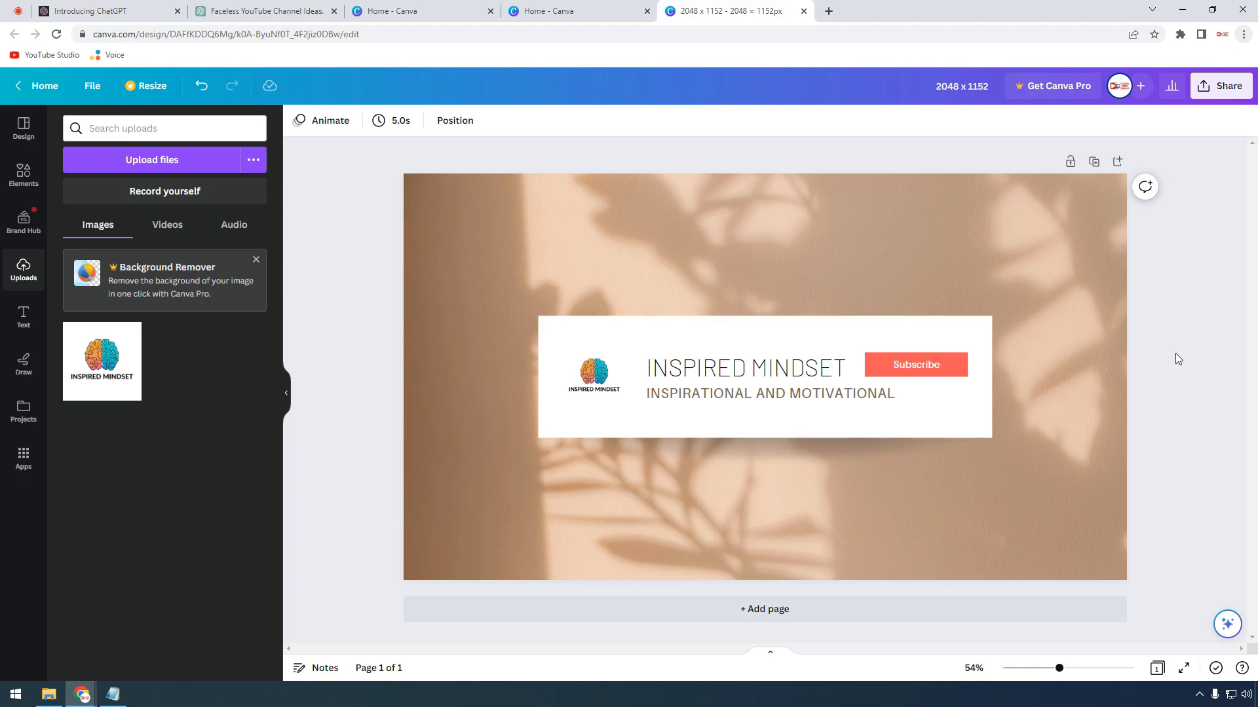
- Select the name 'Jack' in the ChatGPT story and return to Canva
{"action": "key", "text": "ctrl+2"}
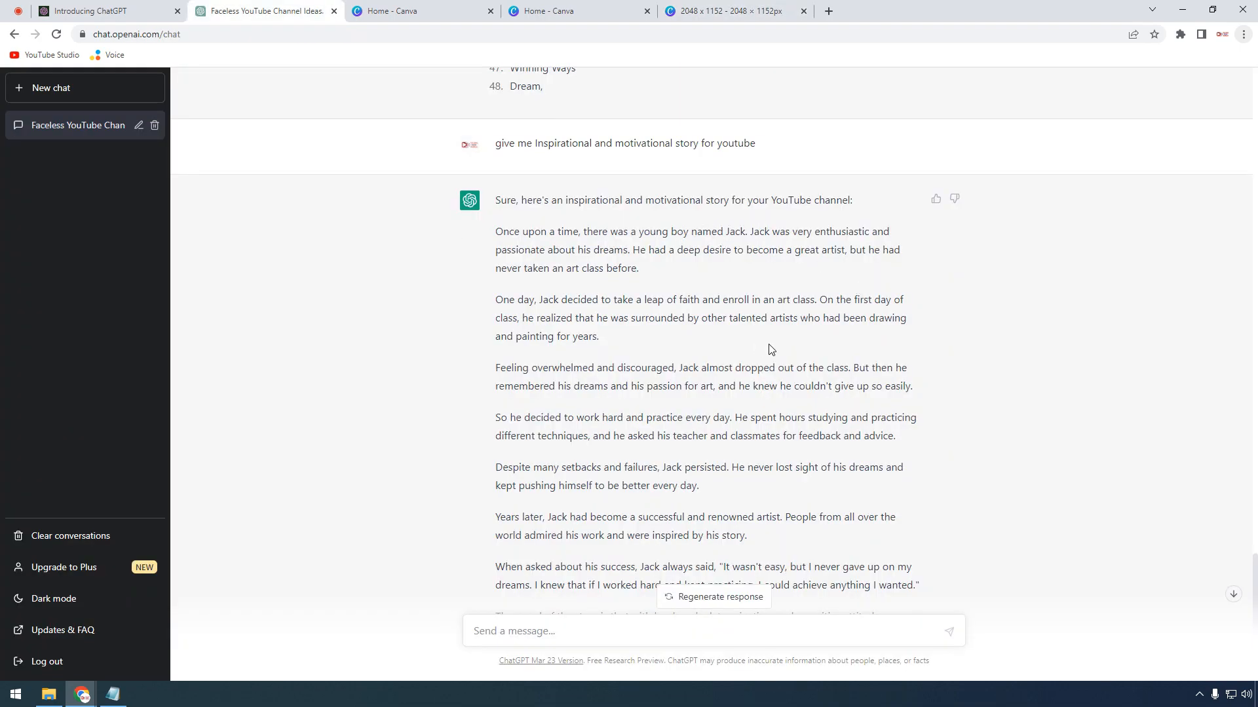
{"action": "double_click", "coordinate": [735, 232]}
{"action": "left_click", "coordinate": [727, 10]}
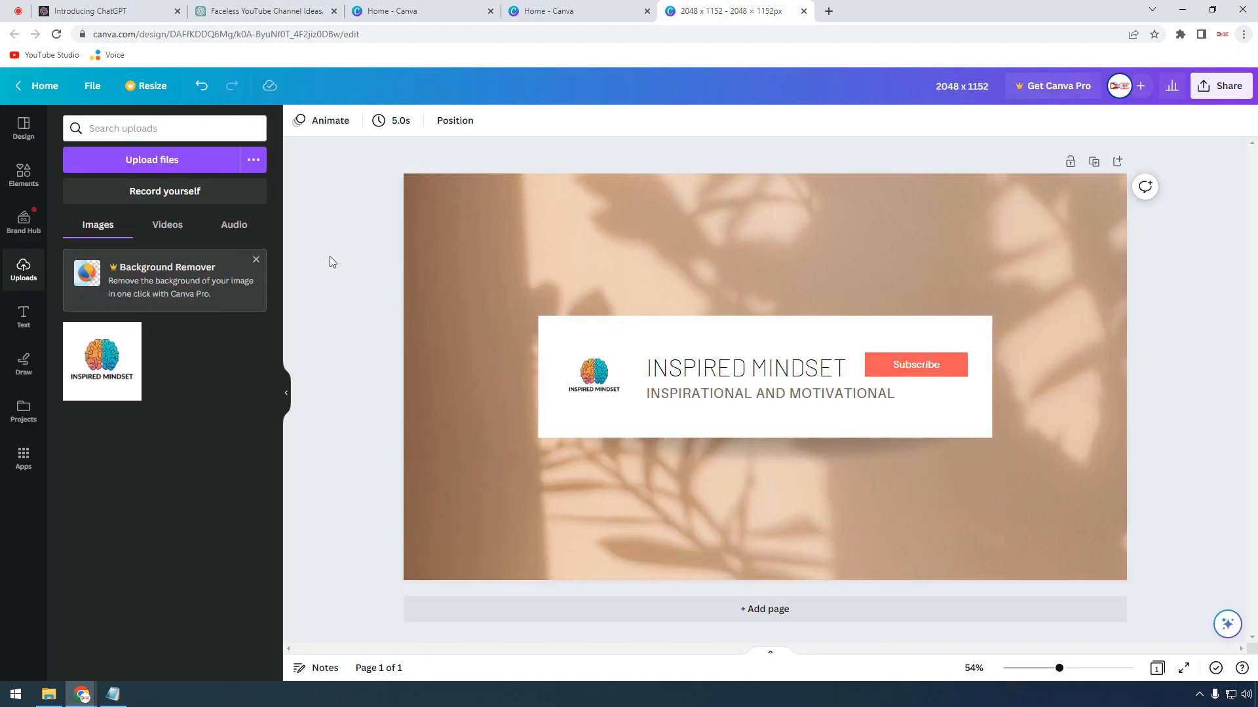
- From Canva Home, create a YouTube Thumbnail design by searching 'YOUTU'
{"action": "left_click", "coordinate": [45, 86]}
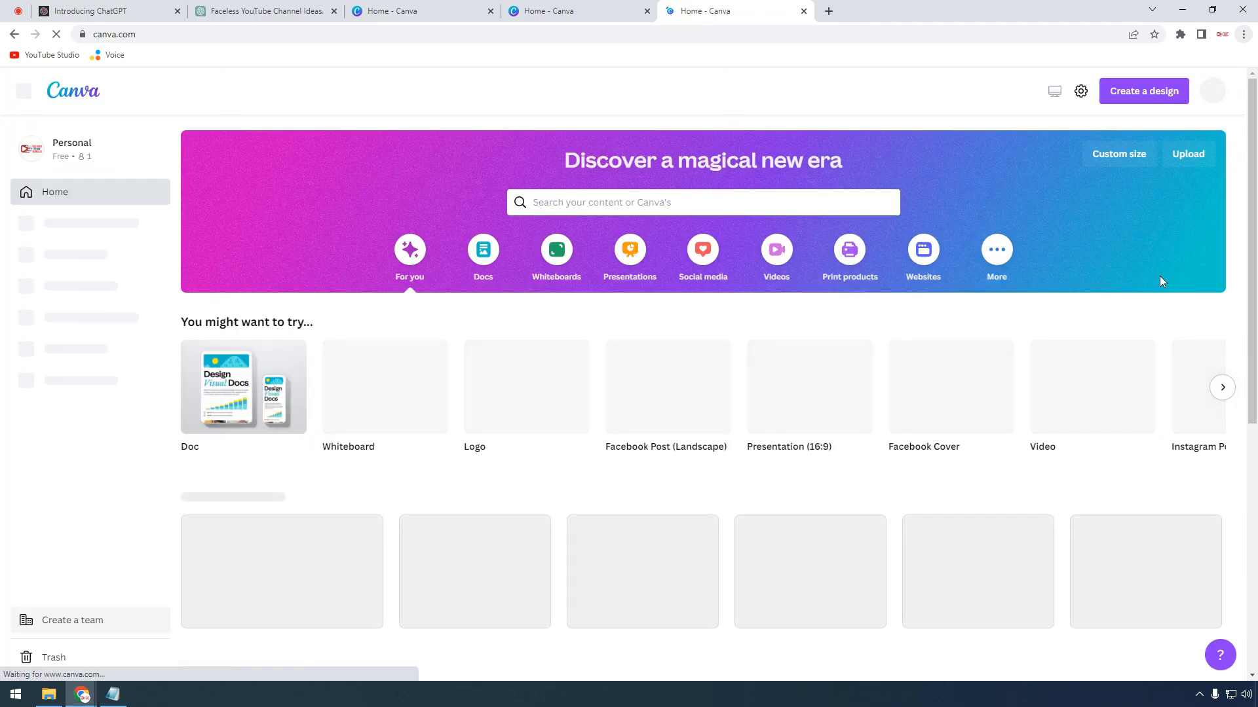
{"action": "left_click", "coordinate": [1145, 101]}
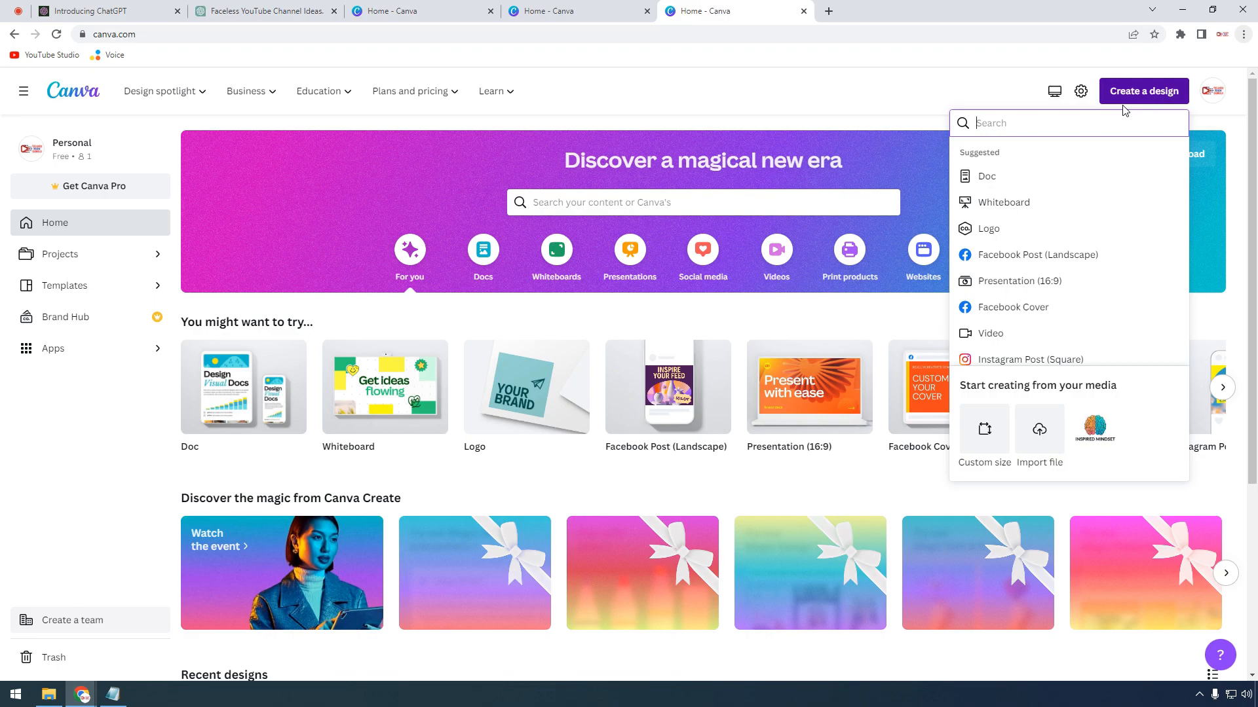
{"action": "type", "text": "YOUTU"}
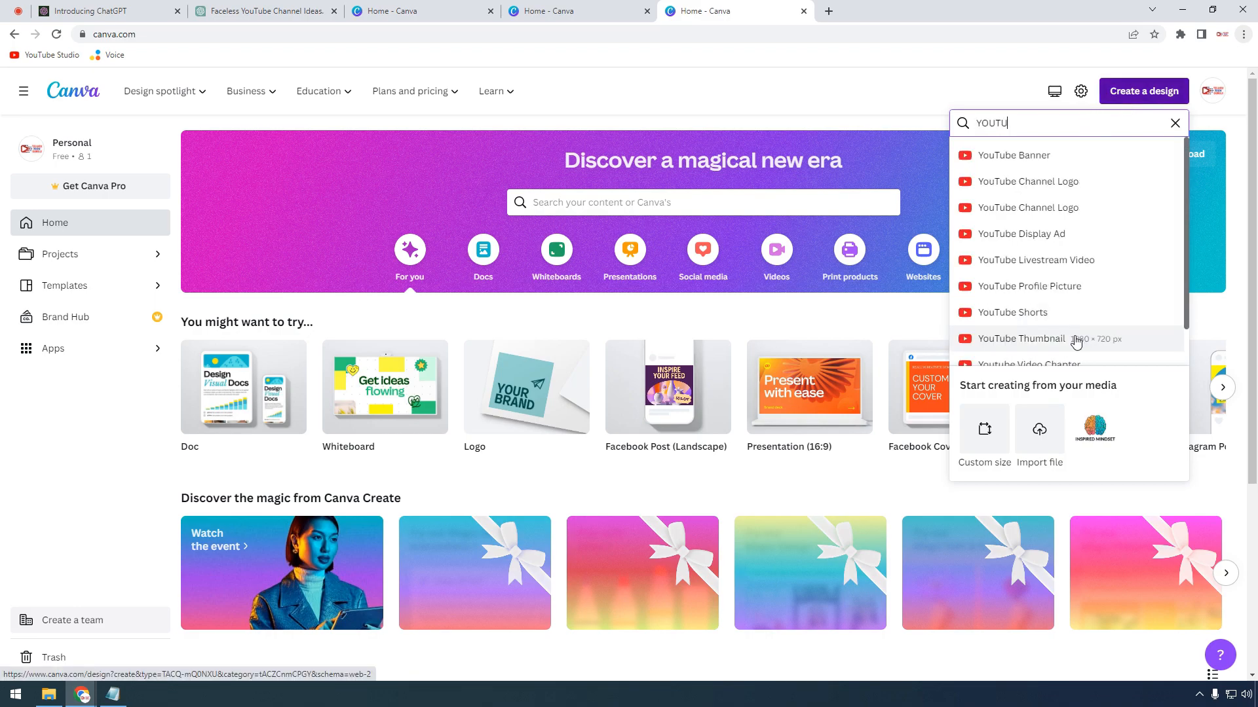
{"action": "left_click", "coordinate": [998, 341]}
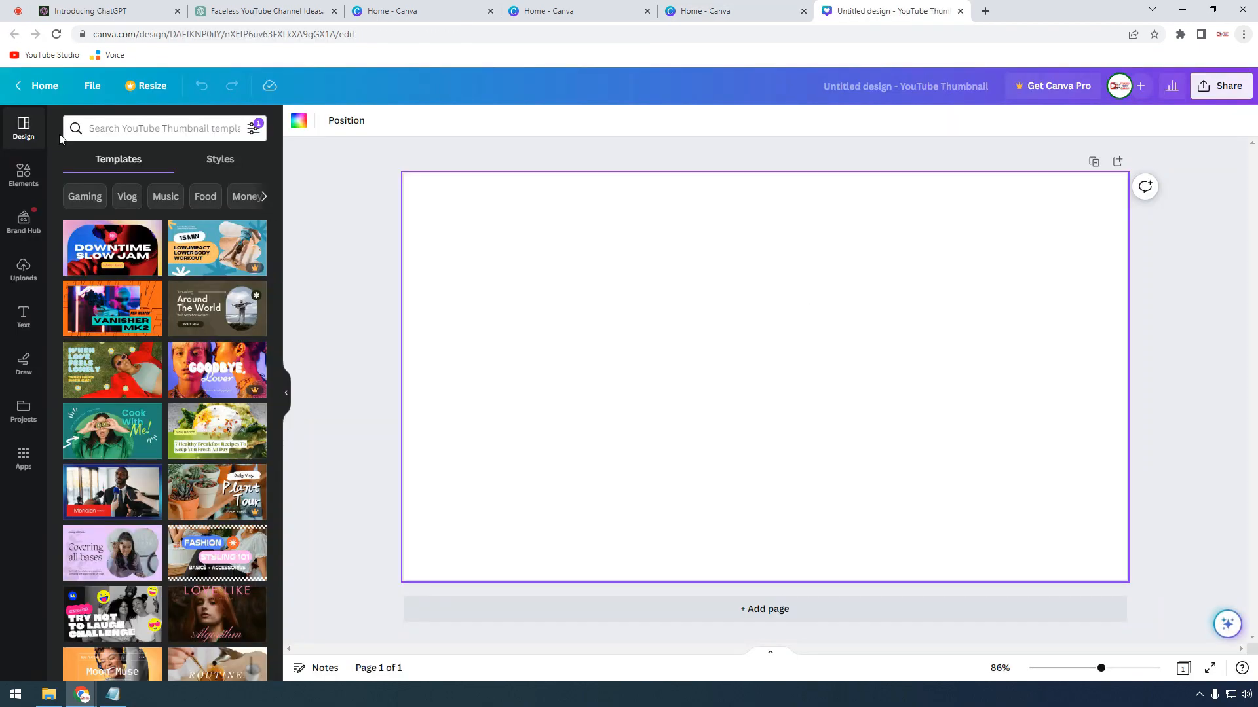
{"action": "left_click", "coordinate": [145, 131]}
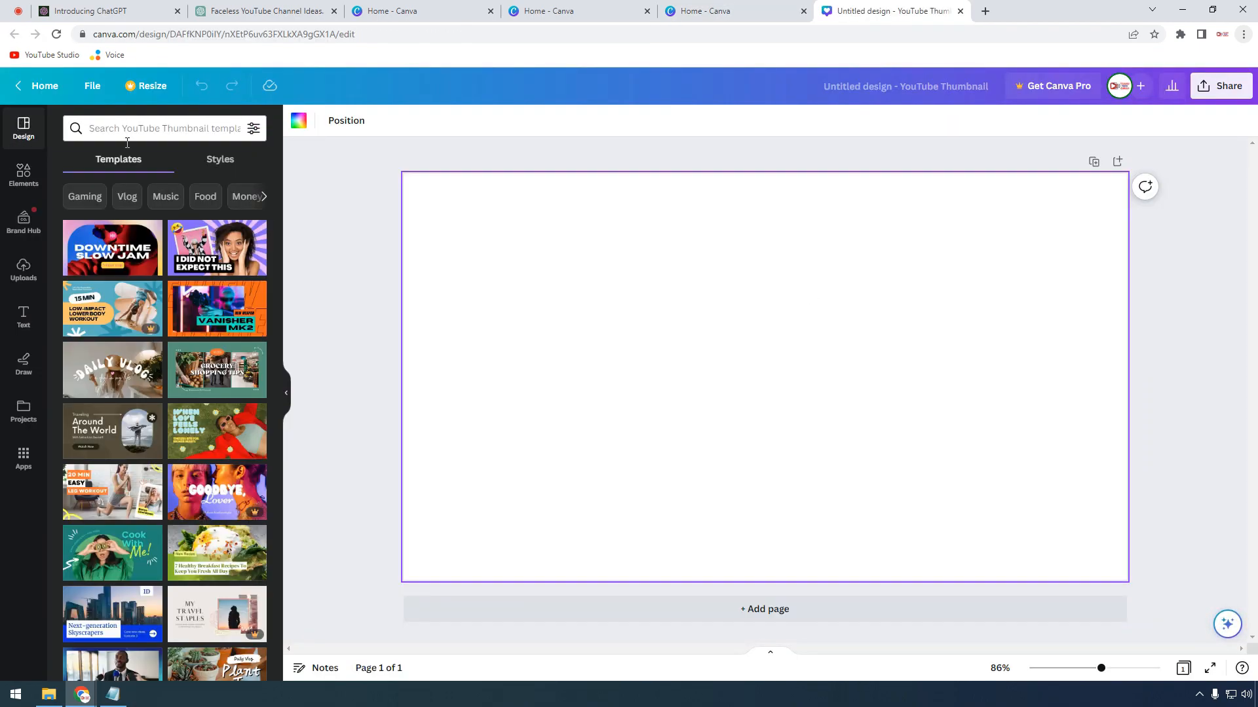
- Search the design templates for 'Jack', then for 'STORY'
{"action": "left_click", "coordinate": [153, 125]}
{"action": "type", "text": "Jack"}
{"action": "key", "text": "Return"}
{"action": "left_click", "coordinate": [68, 140]}
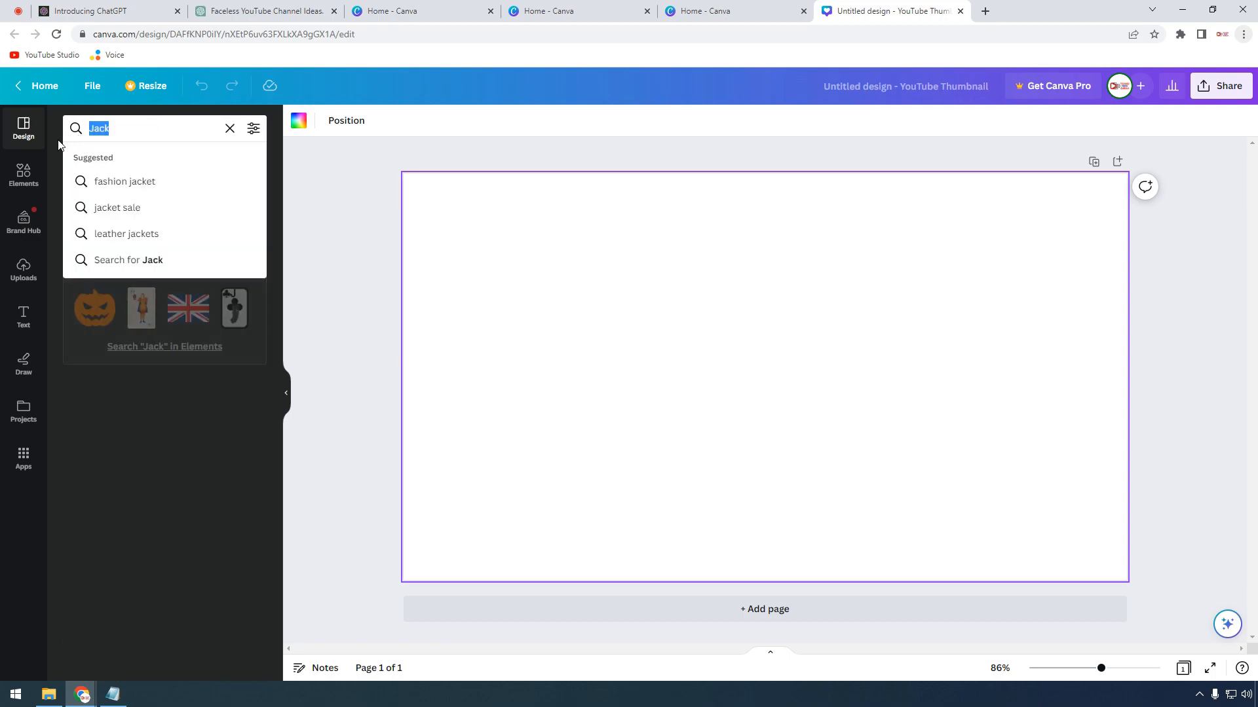
{"action": "type", "text": "STORY"}
{"action": "key", "text": "Return"}
- Apply the 'my story of being a BACKPACKER' mountain template and select its background photo
{"action": "scroll", "coordinate": [108, 450], "scroll_direction": "down", "scroll_amount": 1}
{"action": "scroll", "coordinate": [108, 451], "scroll_direction": "down", "scroll_amount": 2}
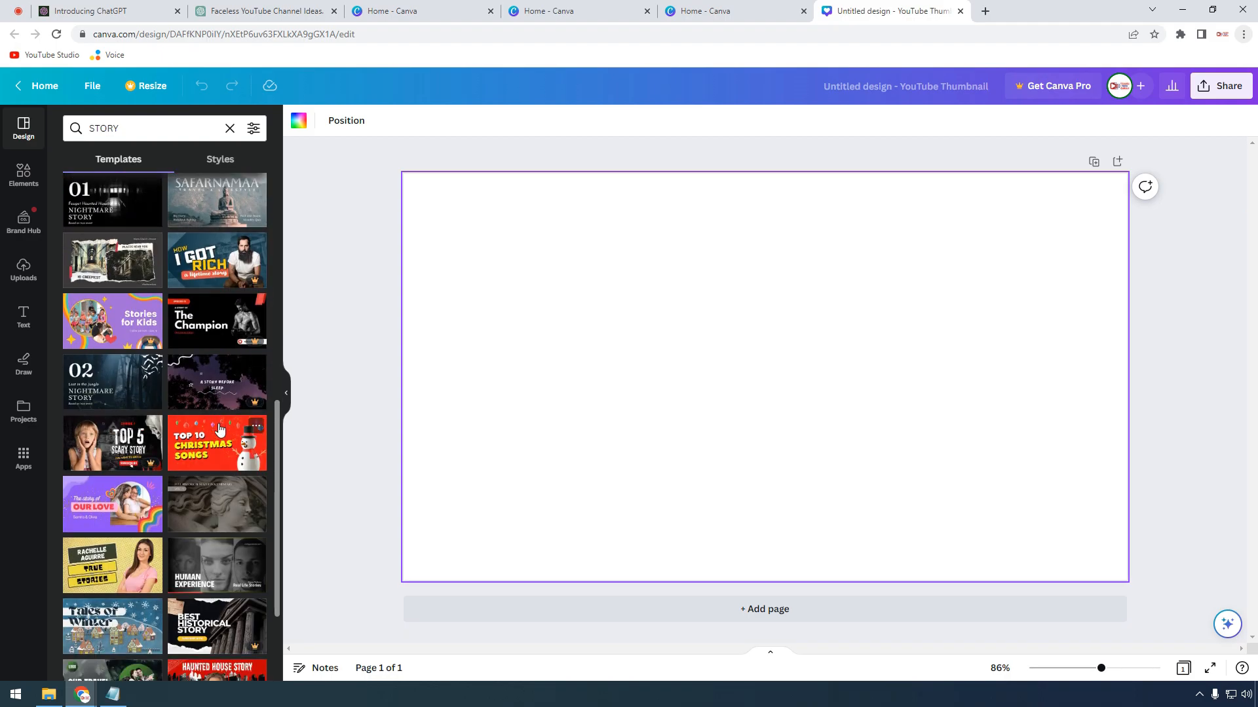
{"action": "scroll", "coordinate": [198, 508], "scroll_direction": "down", "scroll_amount": 2}
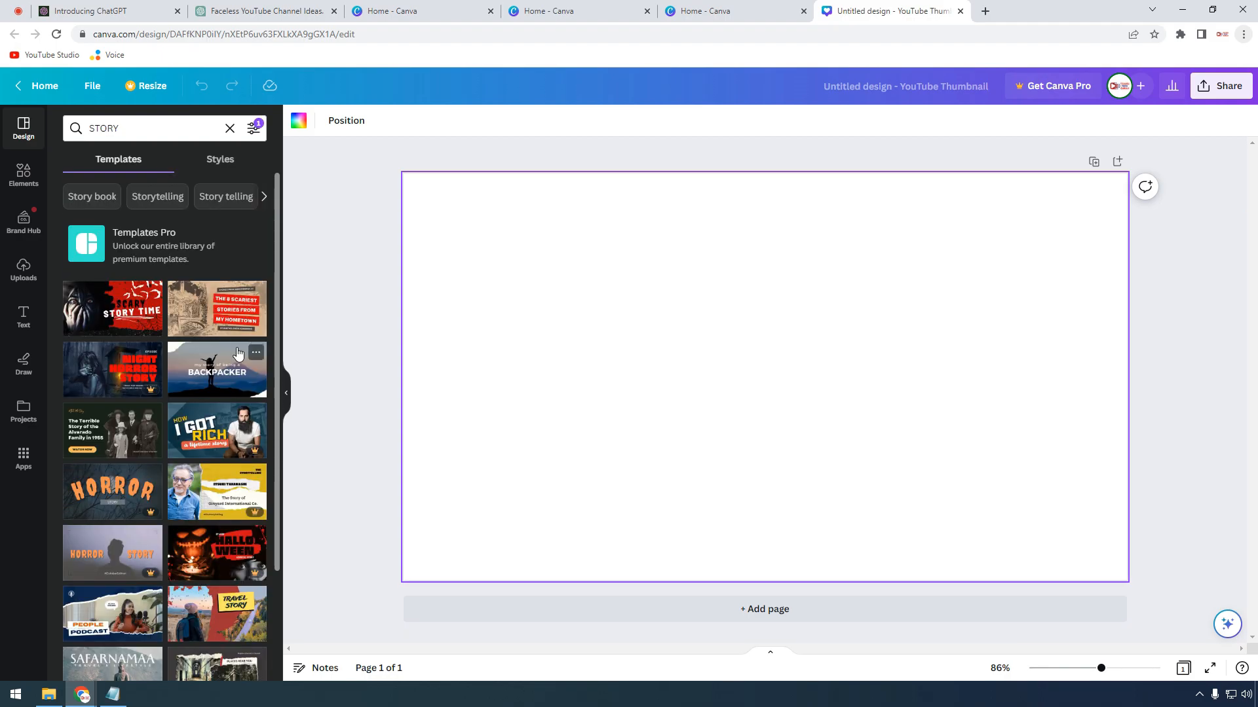
{"action": "left_click", "coordinate": [209, 367]}
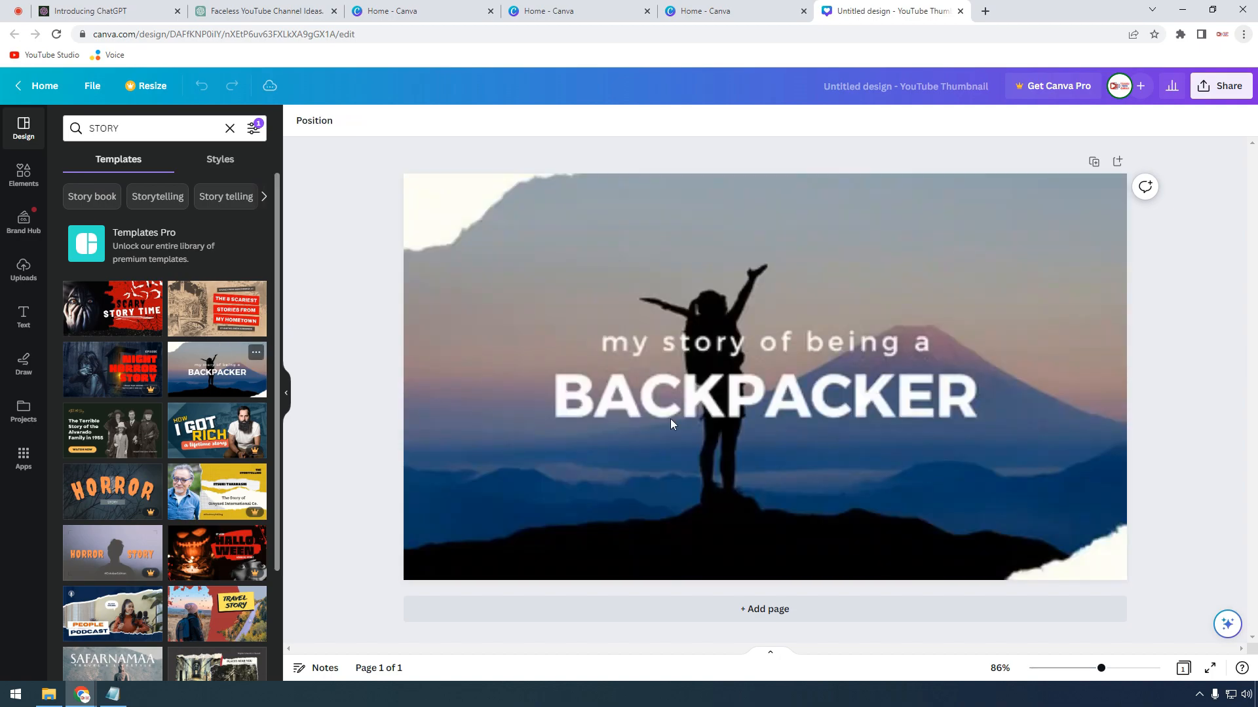
{"action": "left_click", "coordinate": [757, 290]}
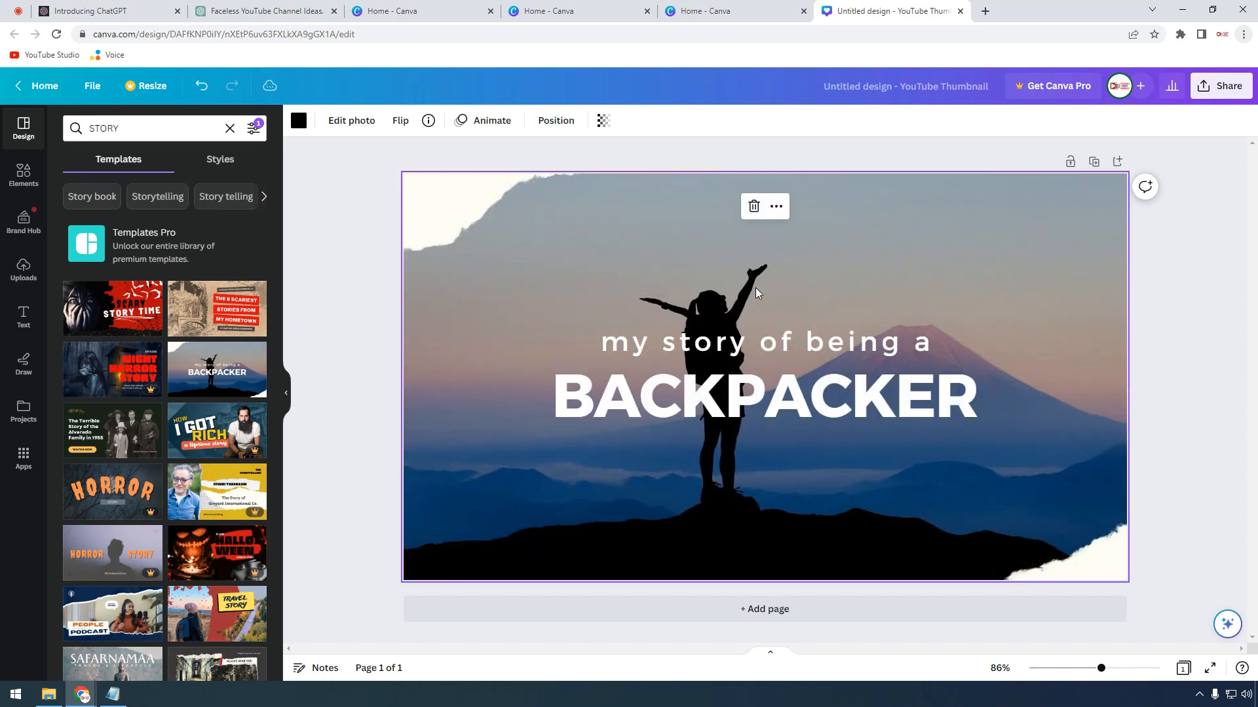
- Replace the word BACKPACKER with 'JACK STORY'
{"action": "double_click", "coordinate": [740, 399]}
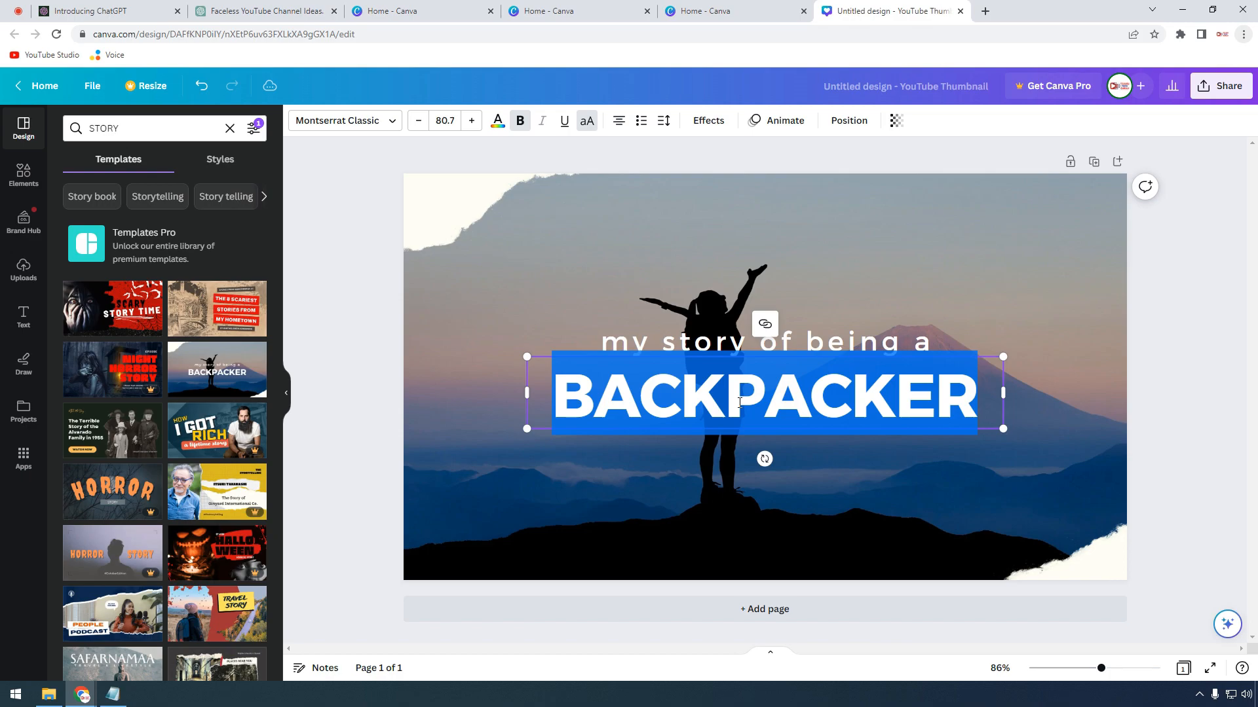
{"action": "type", "text": "JACK STORY"}
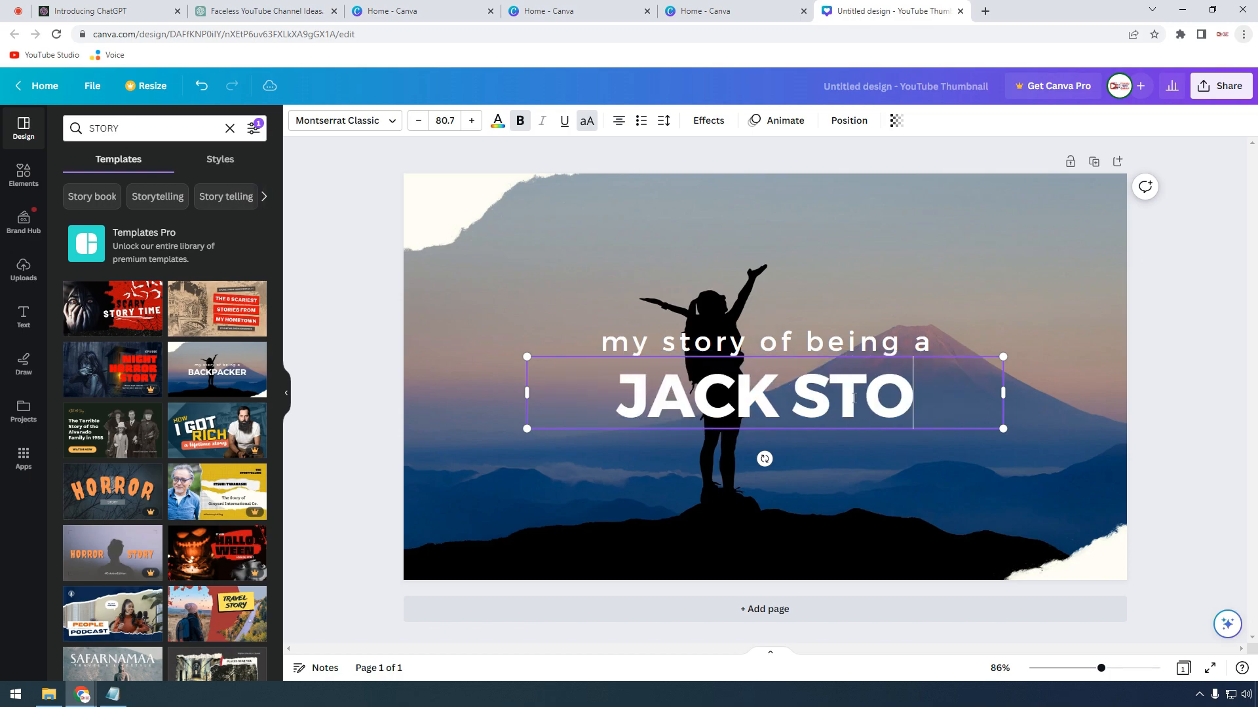
{"action": "left_click", "coordinate": [851, 342]}
{"action": "left_click", "coordinate": [854, 342]}
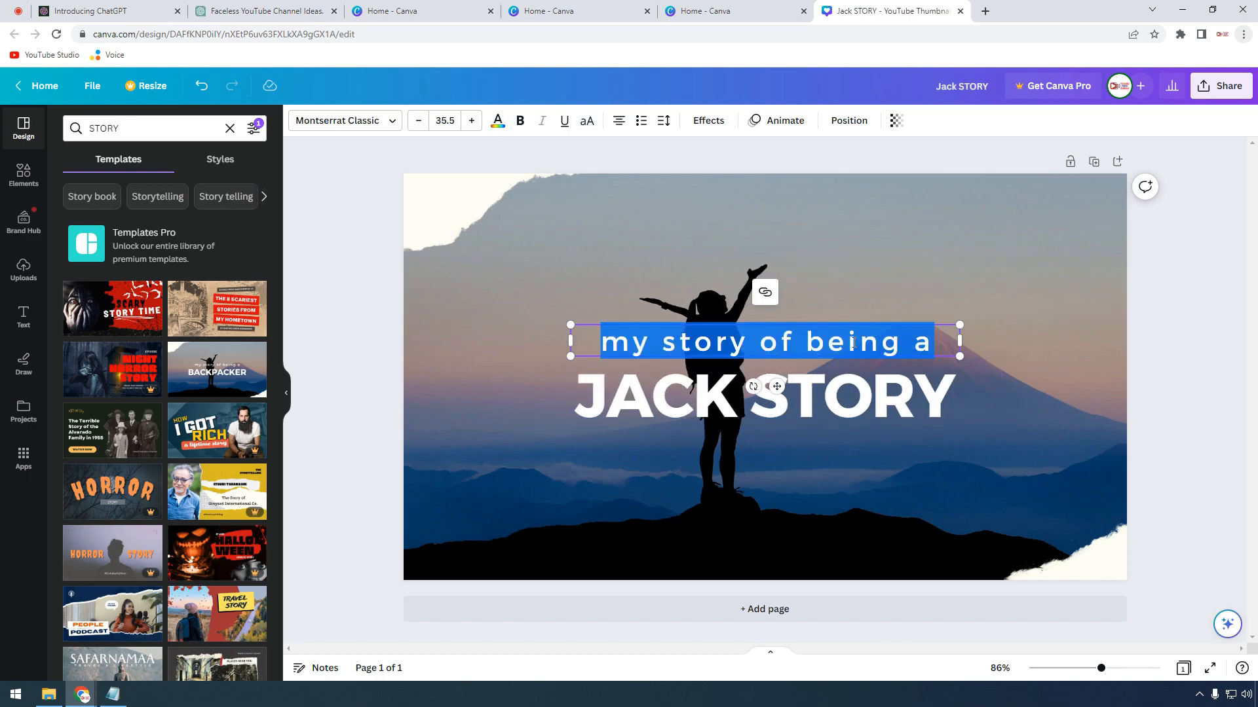
{"action": "left_click", "coordinate": [580, 282]}
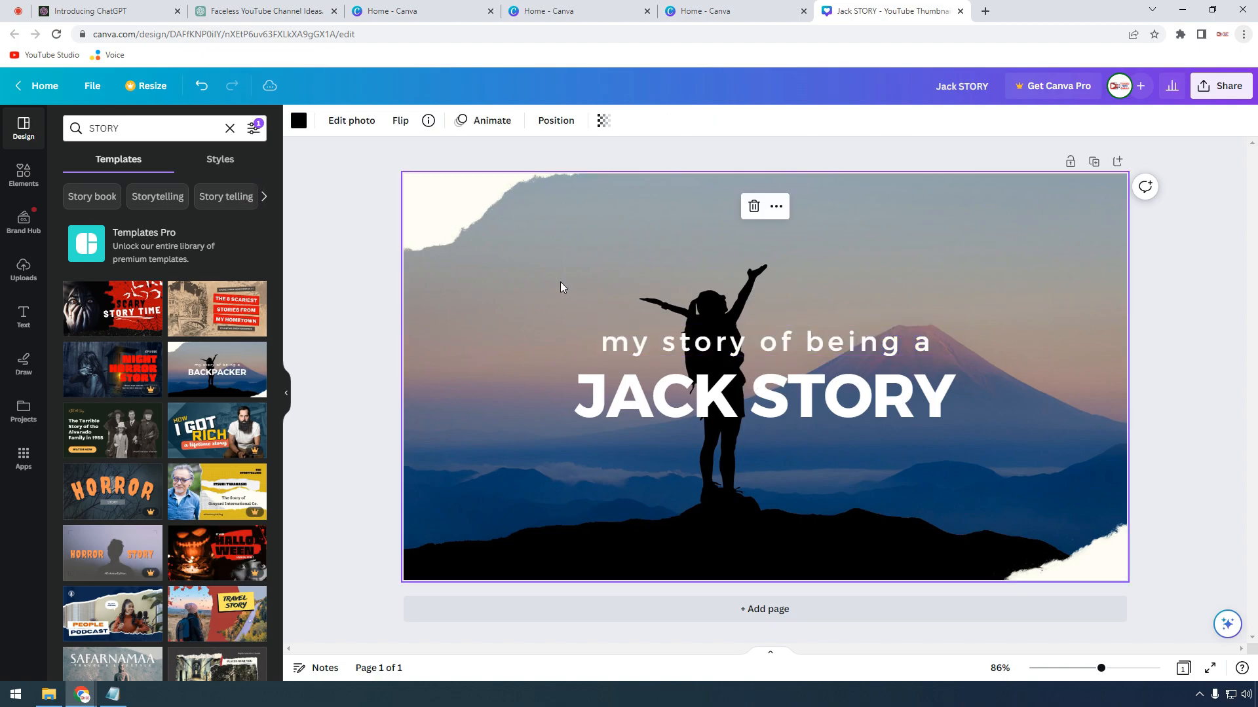
{"action": "left_click", "coordinate": [377, 236]}
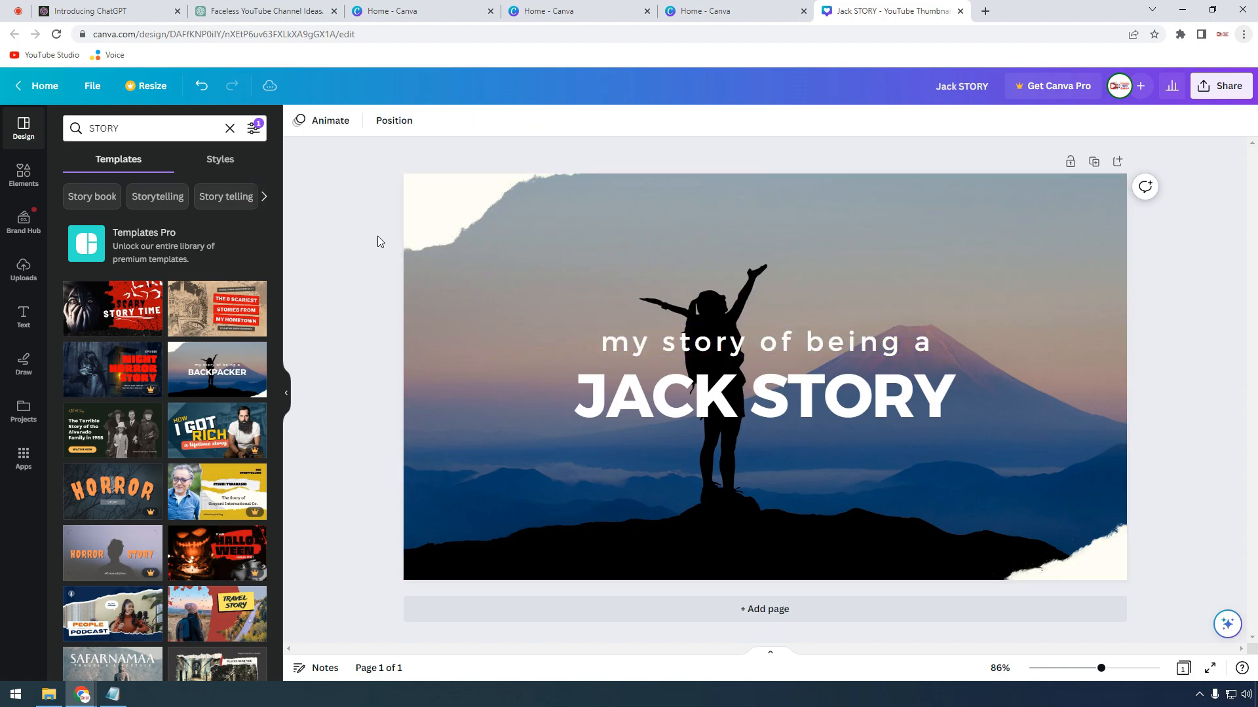
{"action": "left_click", "coordinate": [1025, 355]}
- Copy 'Inspirational' from the Notepad notes and paste it over the small subtitle line
{"action": "key", "text": "alt+Tab"}
{"action": "left_click_drag", "start_coordinate": [807, 143], "coordinate": [1102, 135]}
{"action": "left_click_drag", "start_coordinate": [803, 144], "coordinate": [928, 140]}
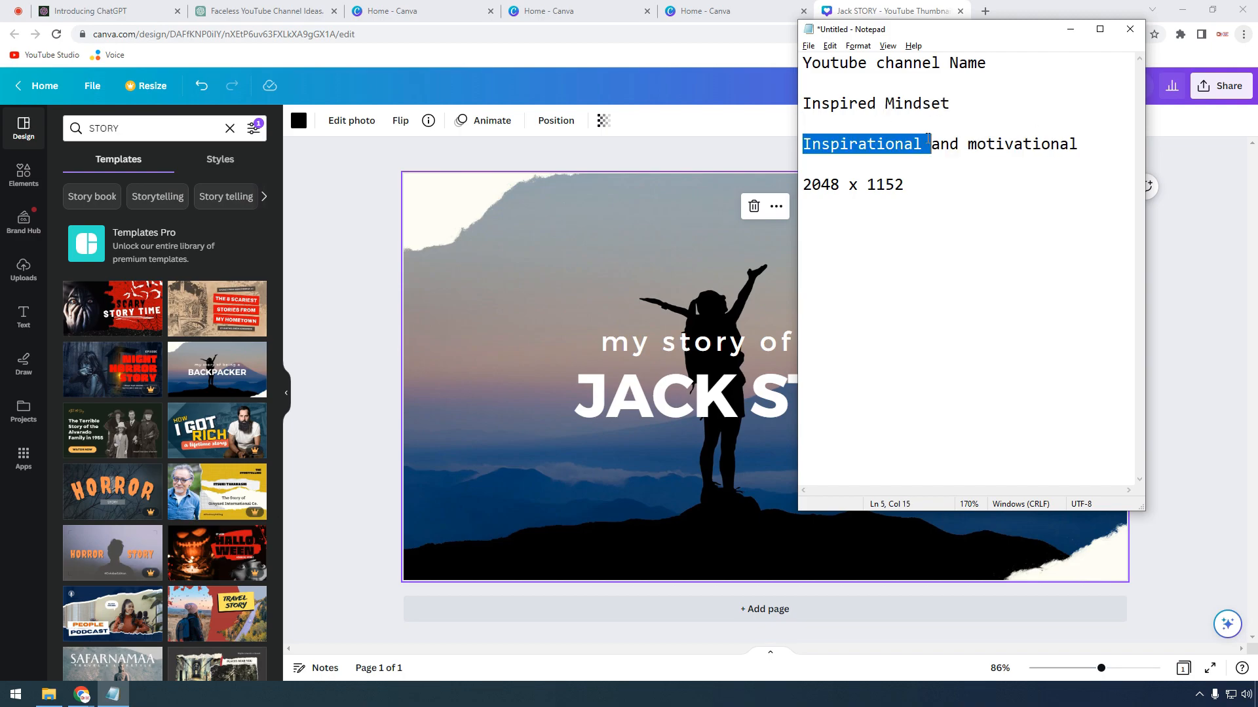
{"action": "key", "text": "ctrl+c"}
{"action": "key", "text": "alt+Tab"}
{"action": "left_click", "coordinate": [726, 341]}
{"action": "double_click", "coordinate": [726, 340]}
{"action": "key", "text": "ctrl+v"}
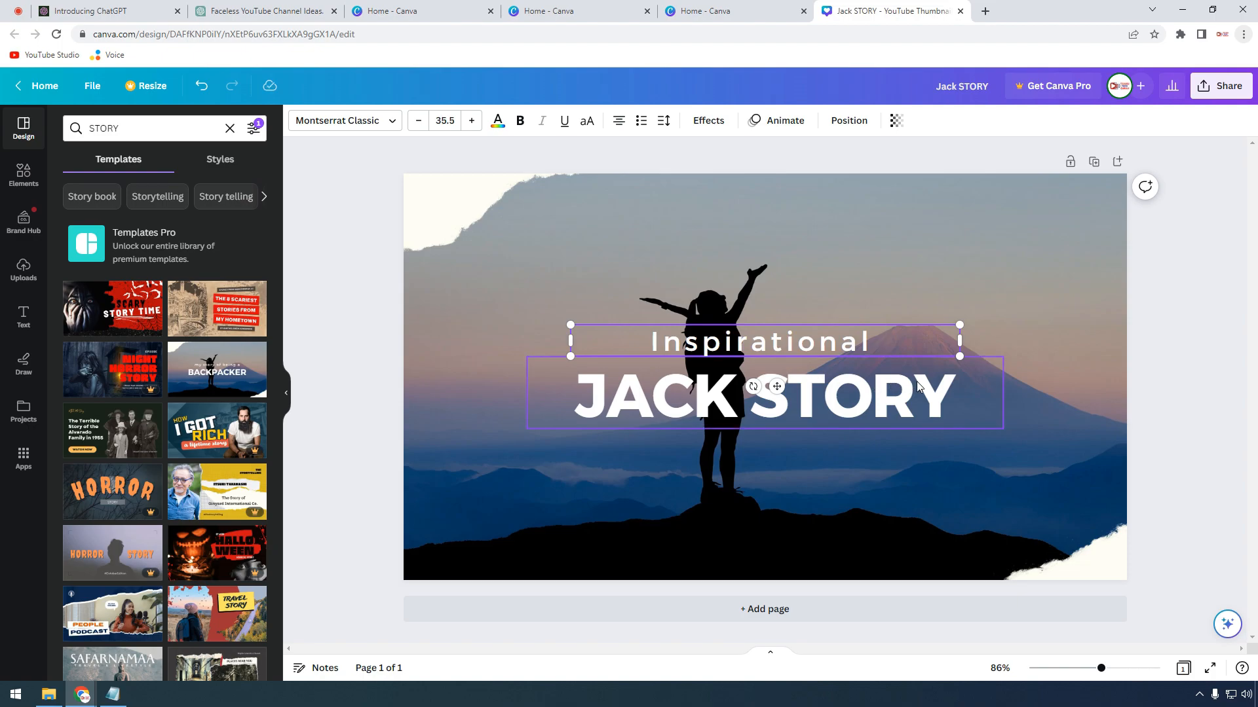
- Enlarge, tilt and reposition the Inspirational and JACK STORY text pair together
{"action": "left_click", "coordinate": [813, 344]}
{"action": "left_click", "coordinate": [811, 406], "text": "shift"}
{"action": "left_click_drag", "start_coordinate": [1004, 429], "coordinate": [906, 440]}
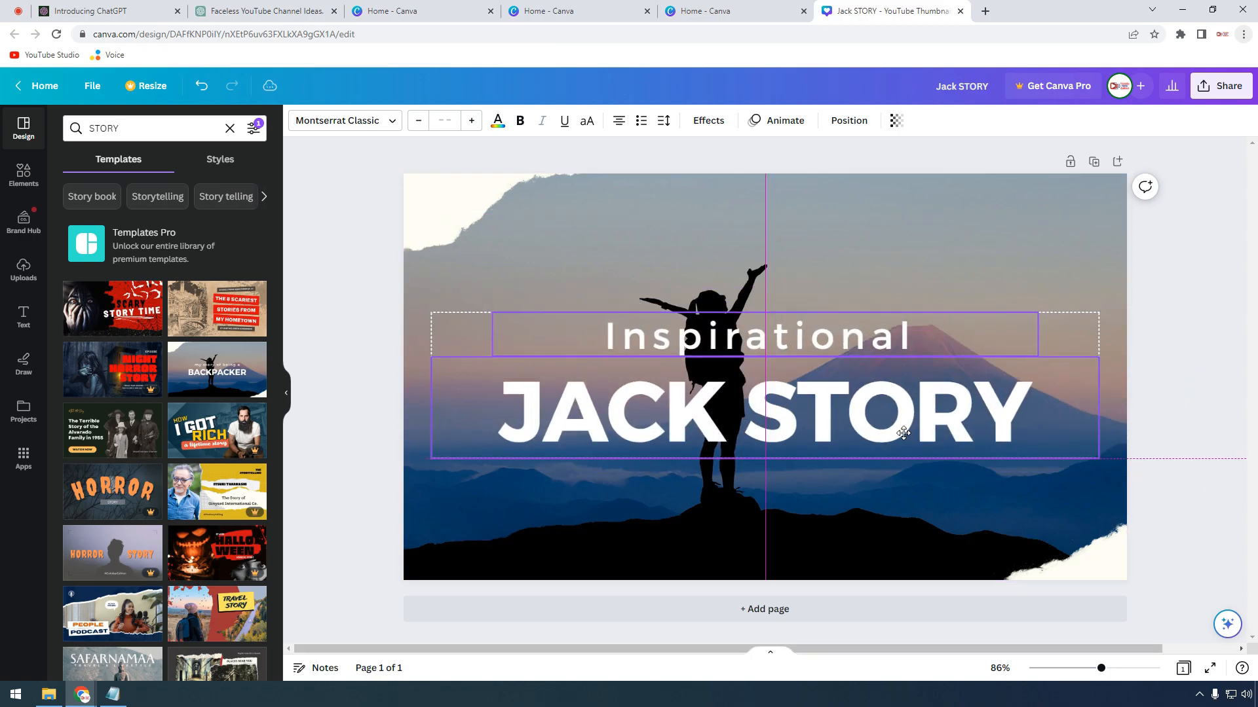
{"action": "left_click_drag", "start_coordinate": [765, 494], "coordinate": [773, 520]}
{"action": "left_click_drag", "start_coordinate": [430, 340], "coordinate": [592, 364]}
{"action": "left_click", "coordinate": [722, 301]}
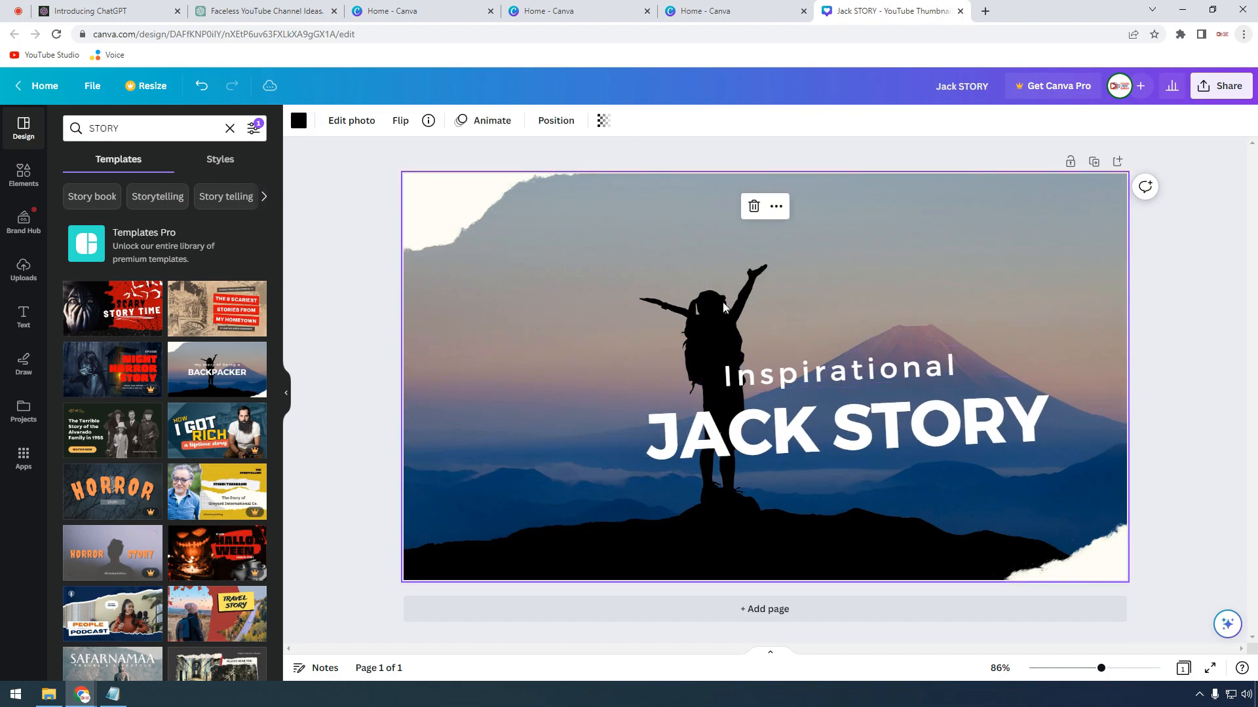
- Delete the mountain photo and add the boy-in-heather photo from an Elements 'BOY' photo search
{"action": "key", "text": "Delete"}
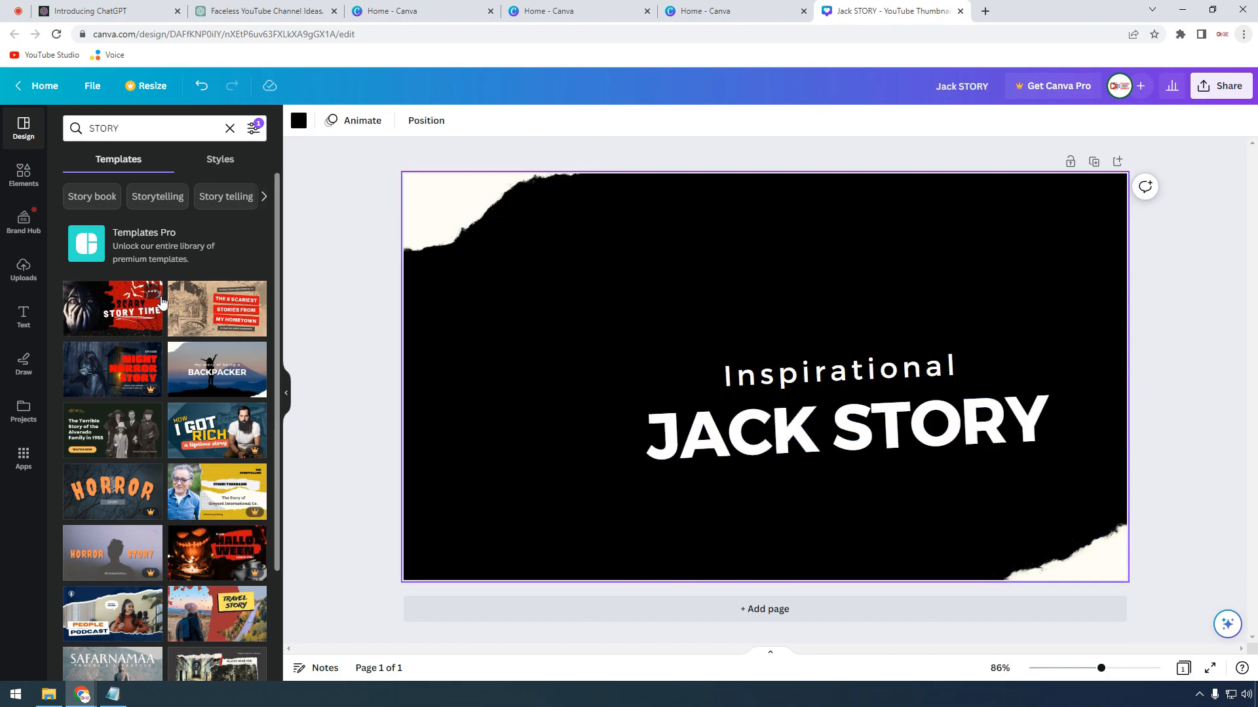
{"action": "left_click_drag", "start_coordinate": [146, 129], "coordinate": [65, 137]}
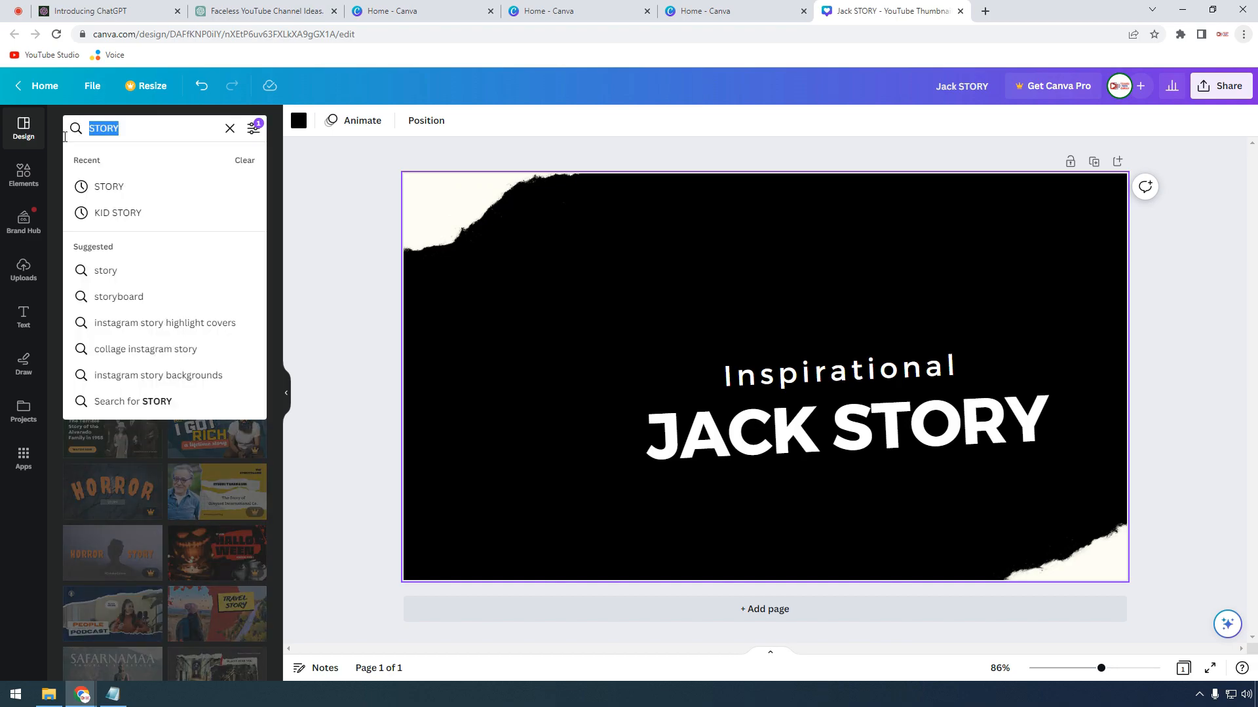
{"action": "left_click", "coordinate": [239, 130]}
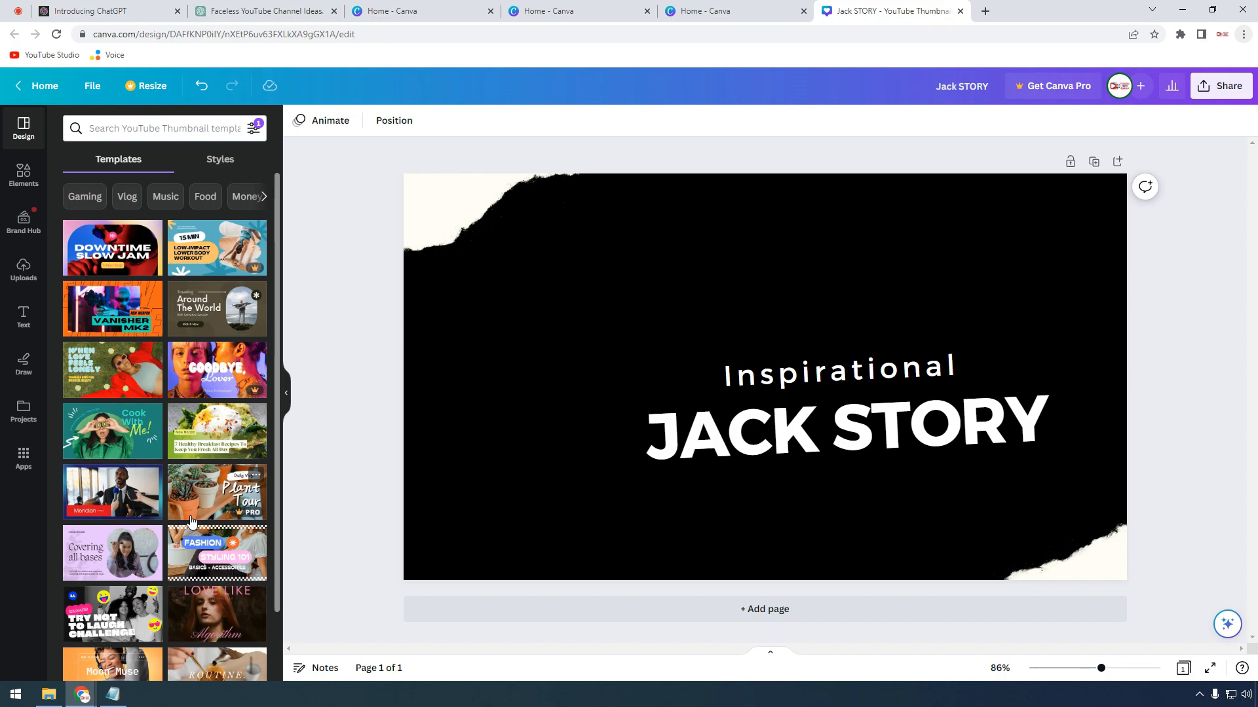
{"action": "left_click", "coordinate": [24, 174]}
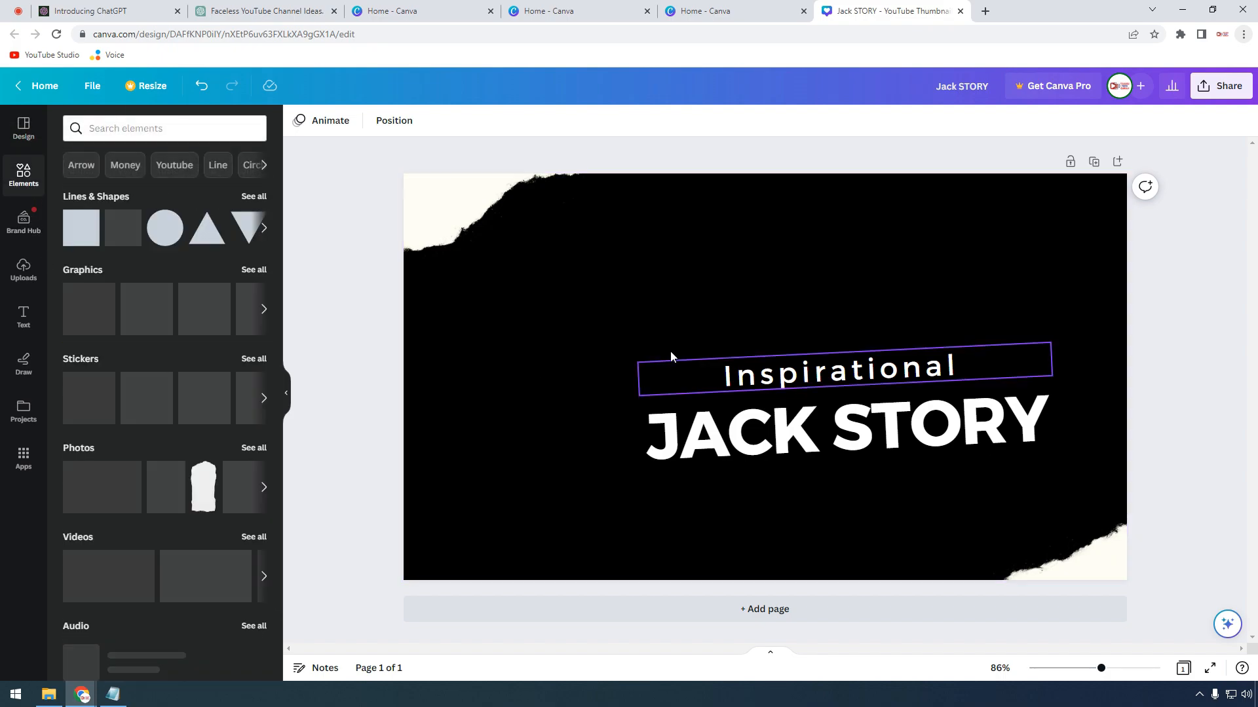
{"action": "left_click", "coordinate": [161, 131]}
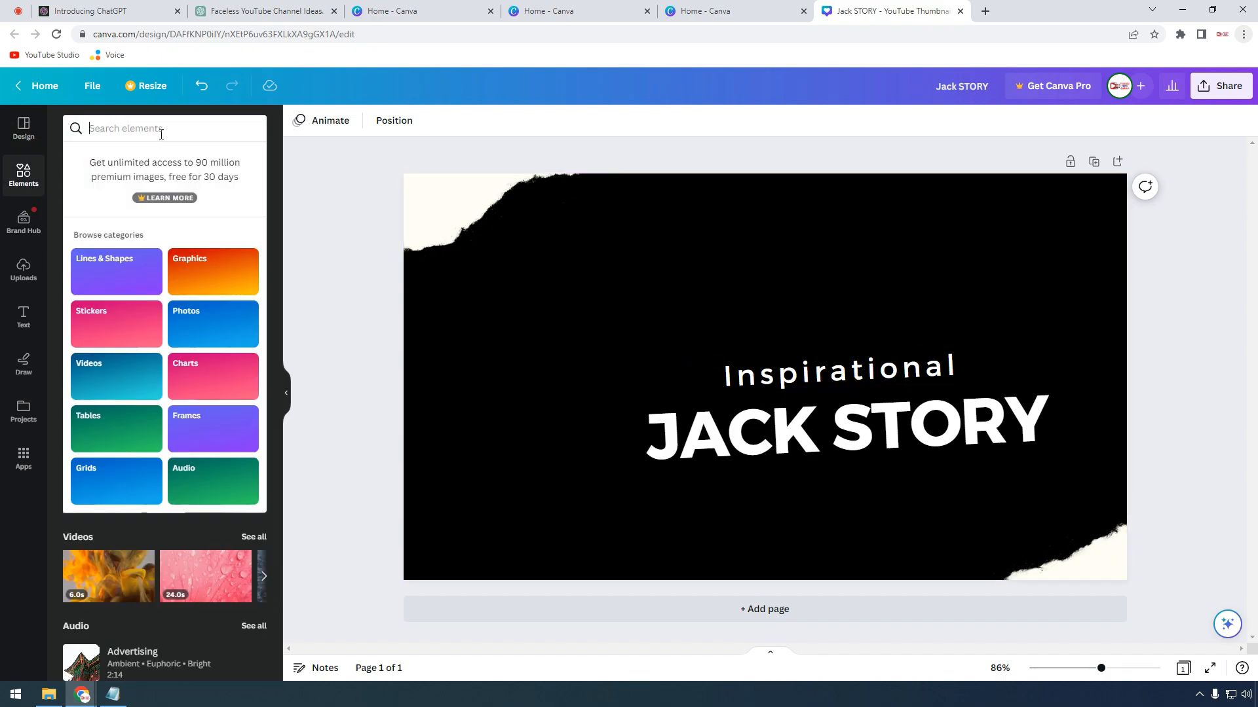
{"action": "type", "text": "BOY"}
{"action": "key", "text": "Return"}
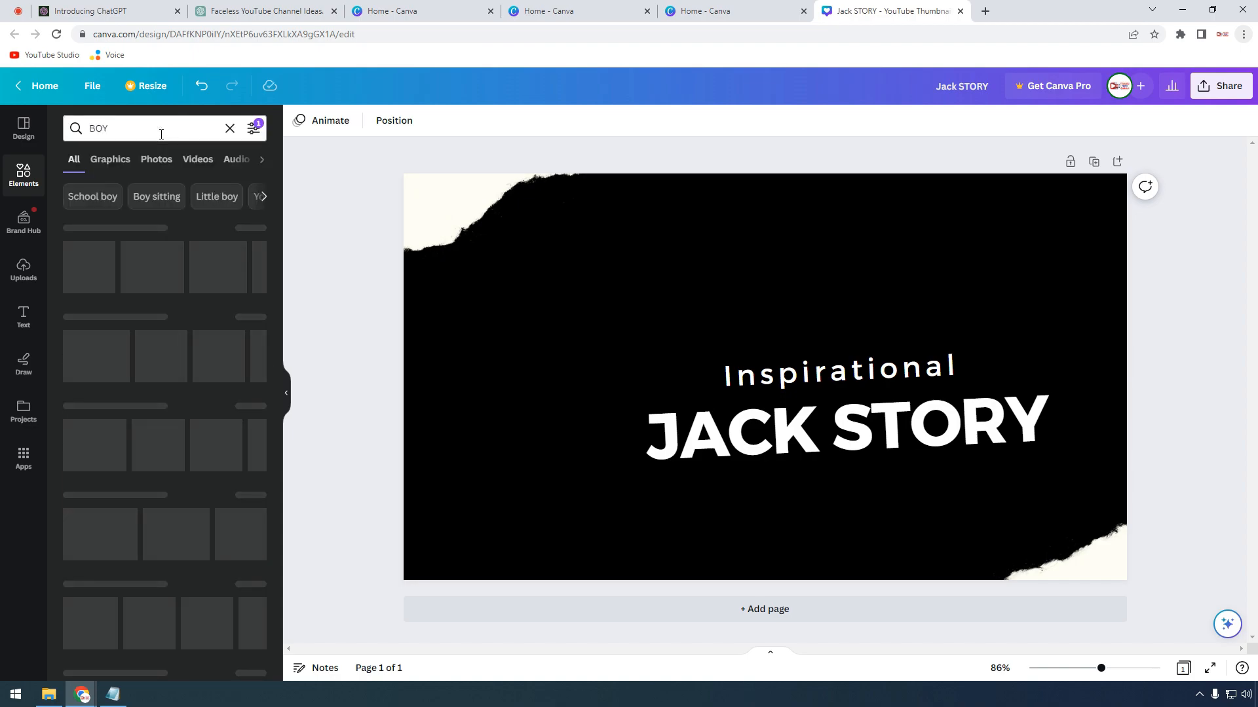
{"action": "left_click", "coordinate": [254, 318]}
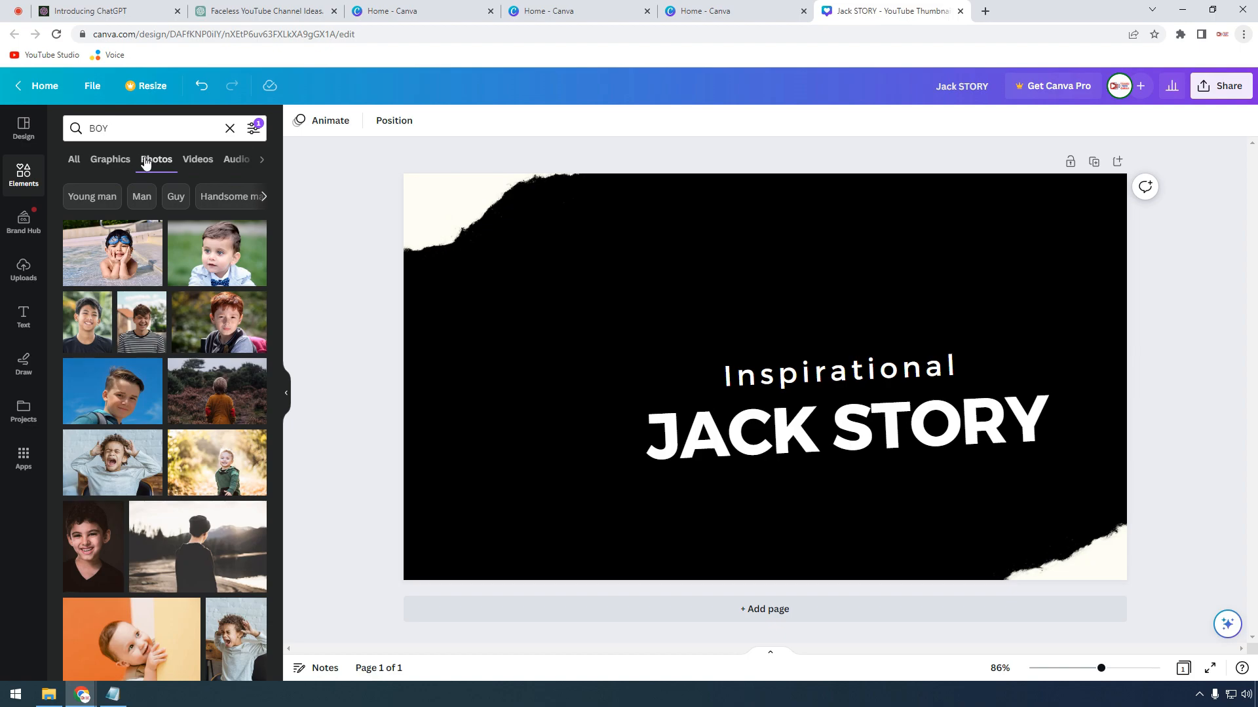
{"action": "left_click", "coordinate": [256, 368]}
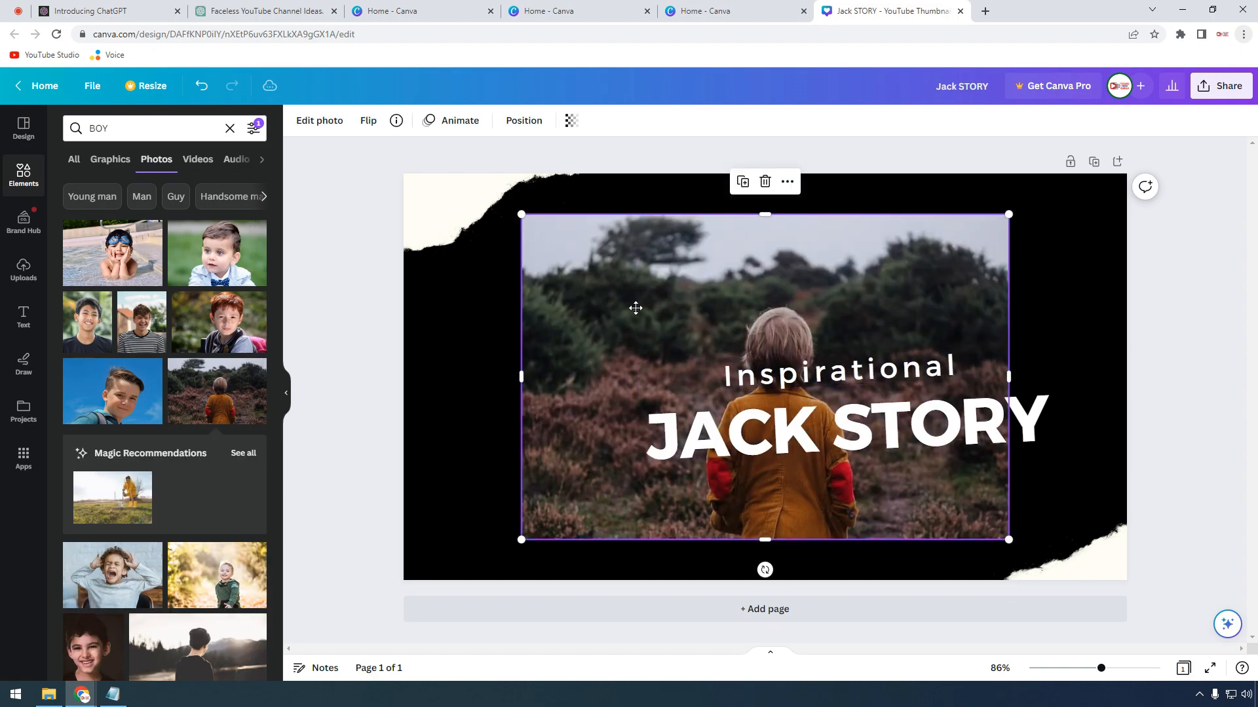
- Make the boy photo the page background and enlarge its crop to fill the page
{"action": "right_click", "coordinate": [646, 294]}
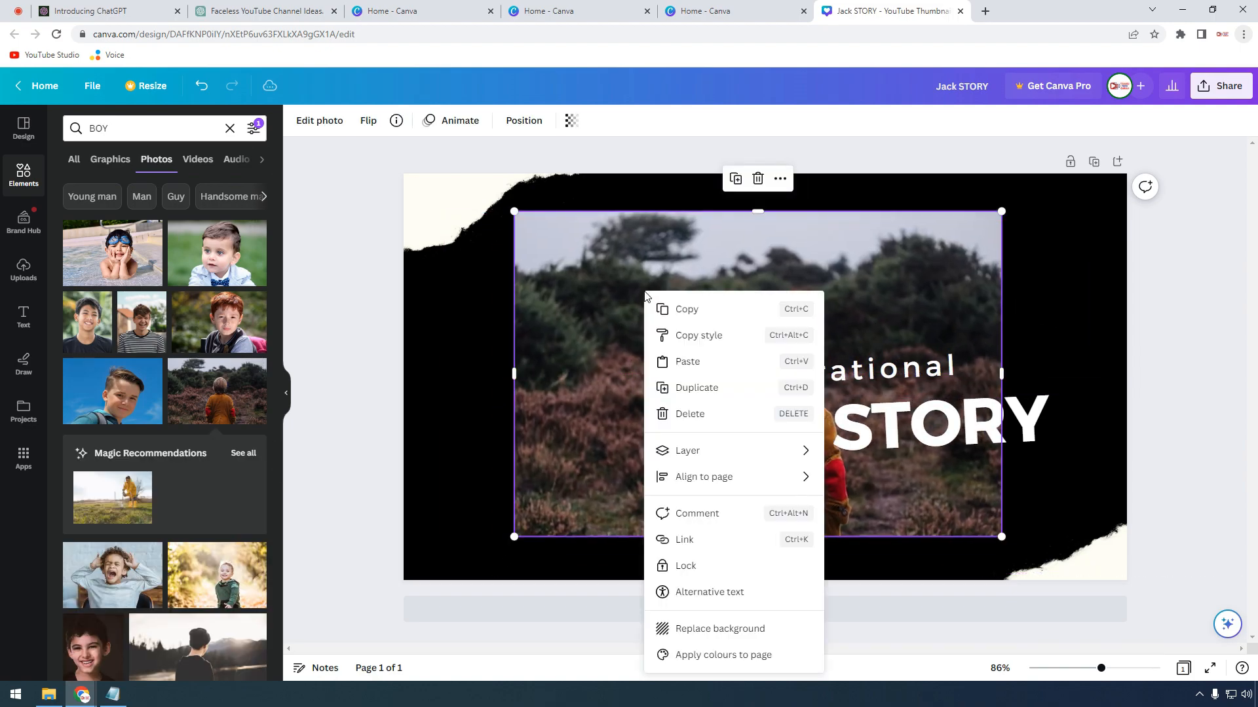
{"action": "left_click", "coordinate": [703, 634]}
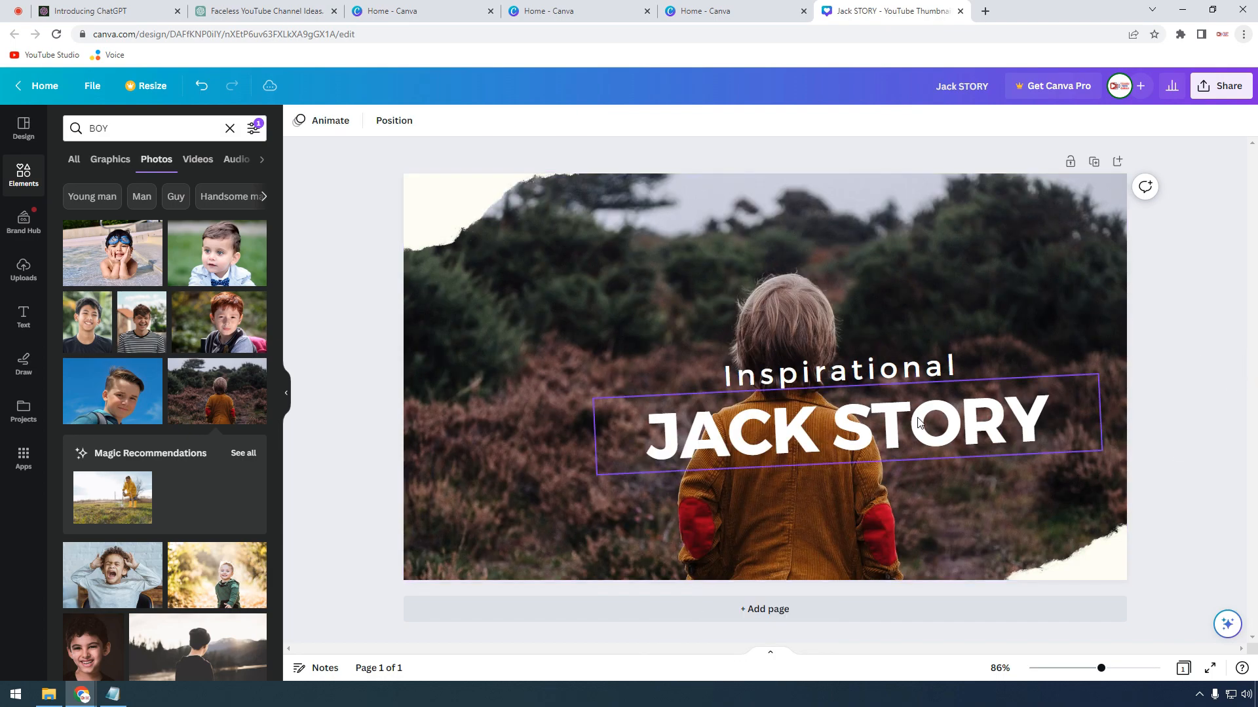
{"action": "left_click", "coordinate": [871, 398]}
{"action": "double_click", "coordinate": [413, 185]}
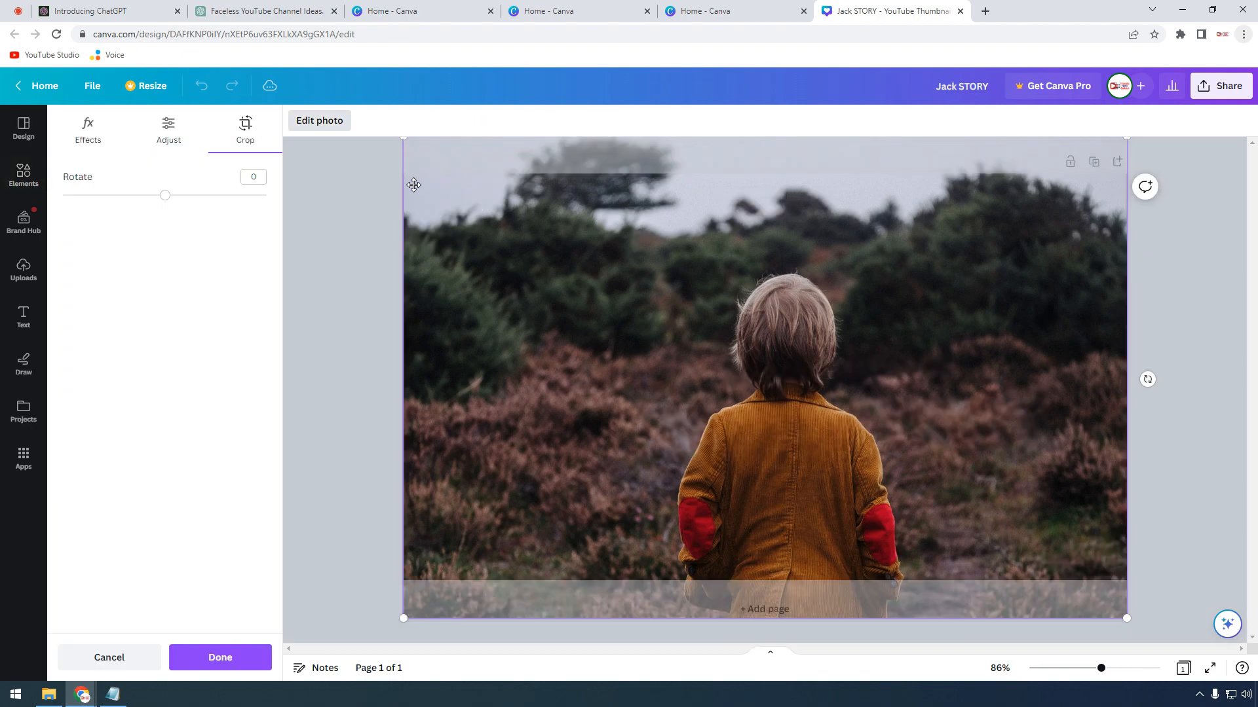
{"action": "left_click_drag", "start_coordinate": [405, 141], "coordinate": [161, 117]}
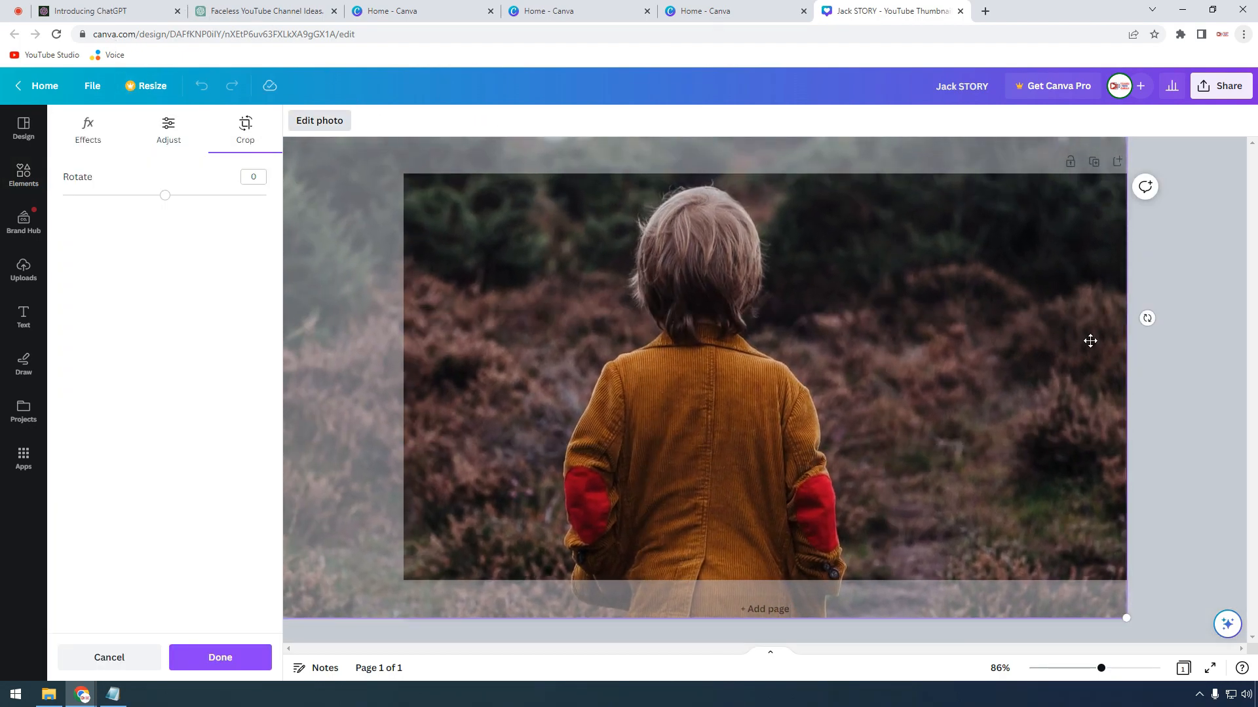
{"action": "left_click", "coordinate": [1138, 264]}
- Rotate the Inspirational and JACK STORY title group slightly clockwise and reposition it
{"action": "left_click", "coordinate": [1081, 466]}
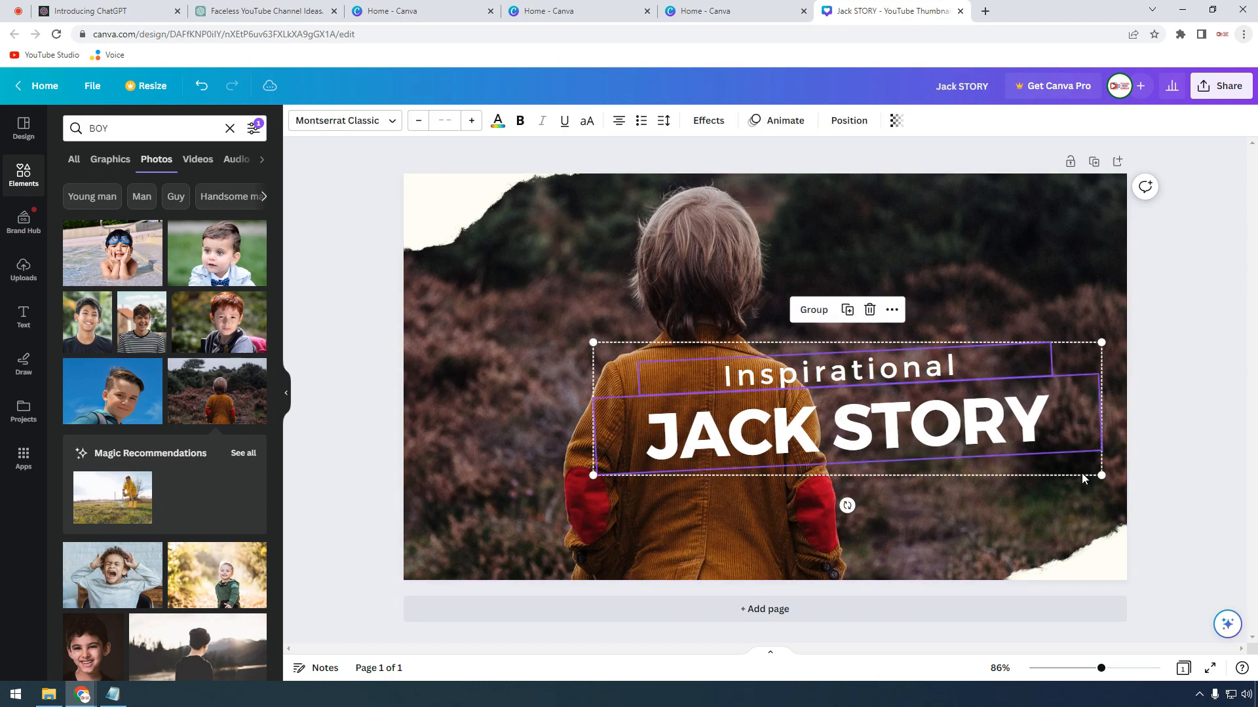
{"action": "left_click_drag", "start_coordinate": [847, 505], "coordinate": [844, 510]}
{"action": "left_click_drag", "start_coordinate": [844, 435], "coordinate": [795, 476]}
- Make a black JACK STORY copy sitting just behind the white text, offset as a shadow
{"action": "left_click", "coordinate": [1187, 427]}
{"action": "left_click", "coordinate": [497, 120]}
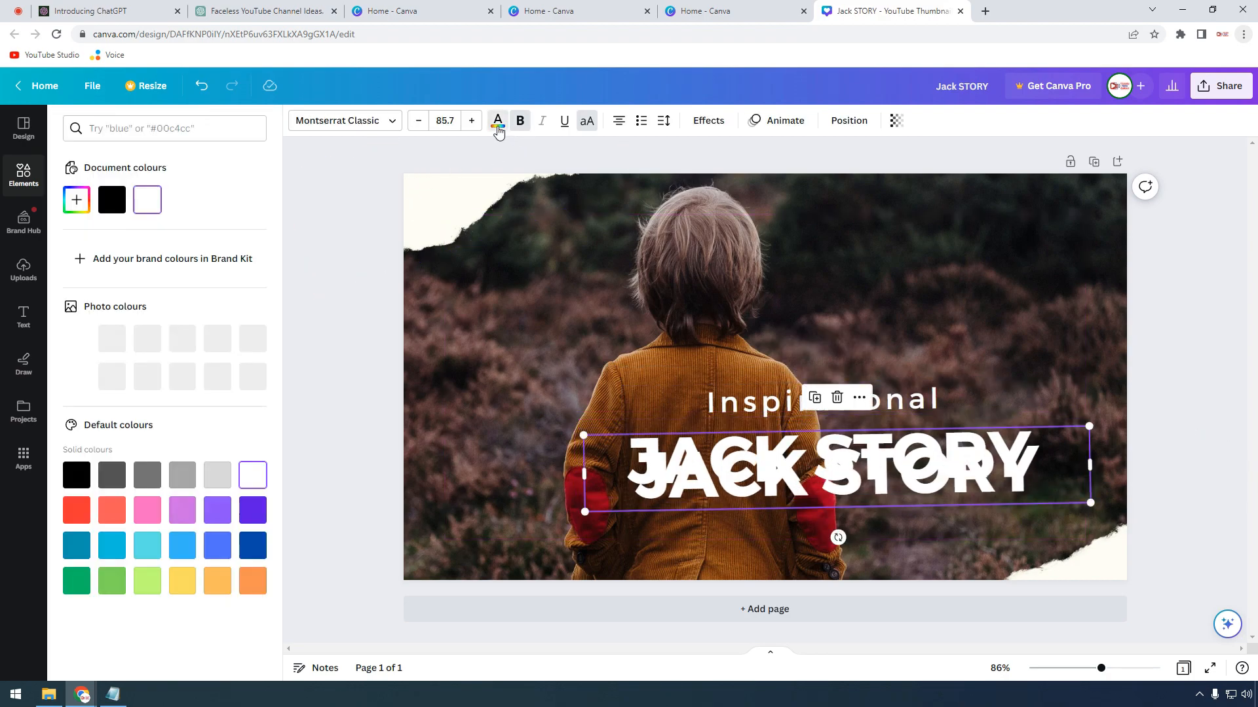
{"action": "left_click", "coordinate": [112, 197]}
{"action": "left_click", "coordinate": [771, 513]}
{"action": "left_click_drag", "start_coordinate": [763, 491], "coordinate": [751, 479]}
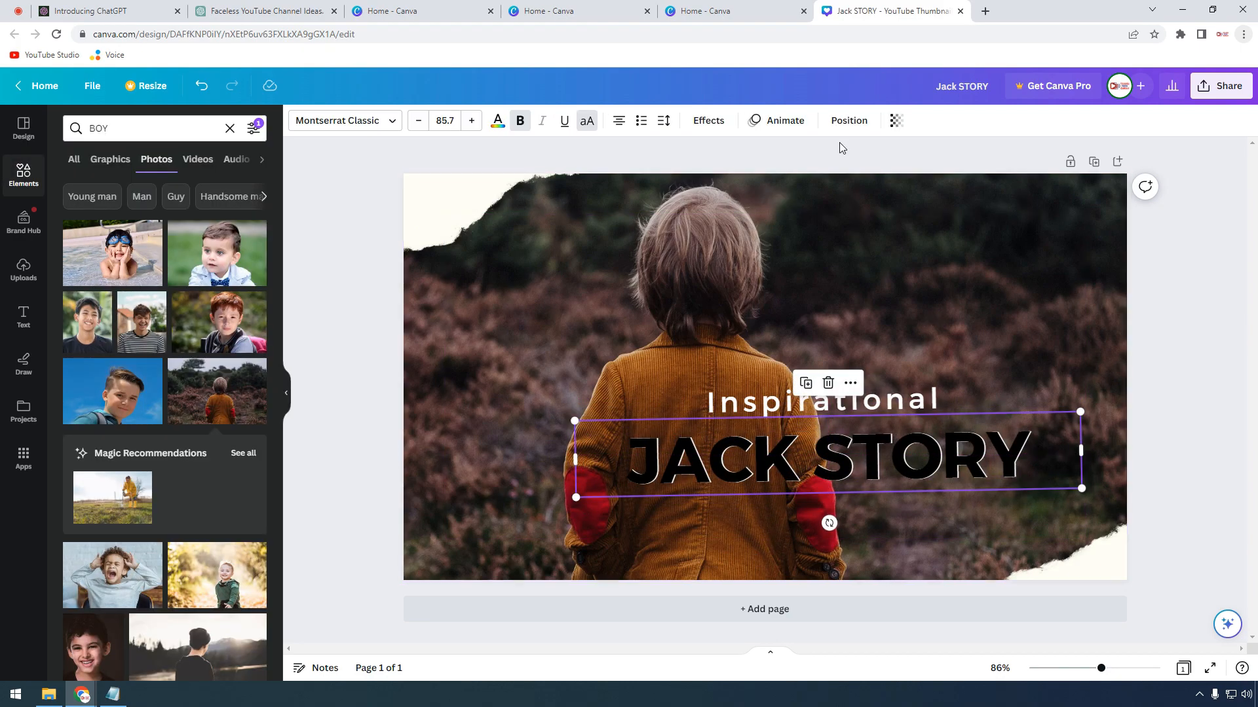
{"action": "left_click", "coordinate": [849, 122]}
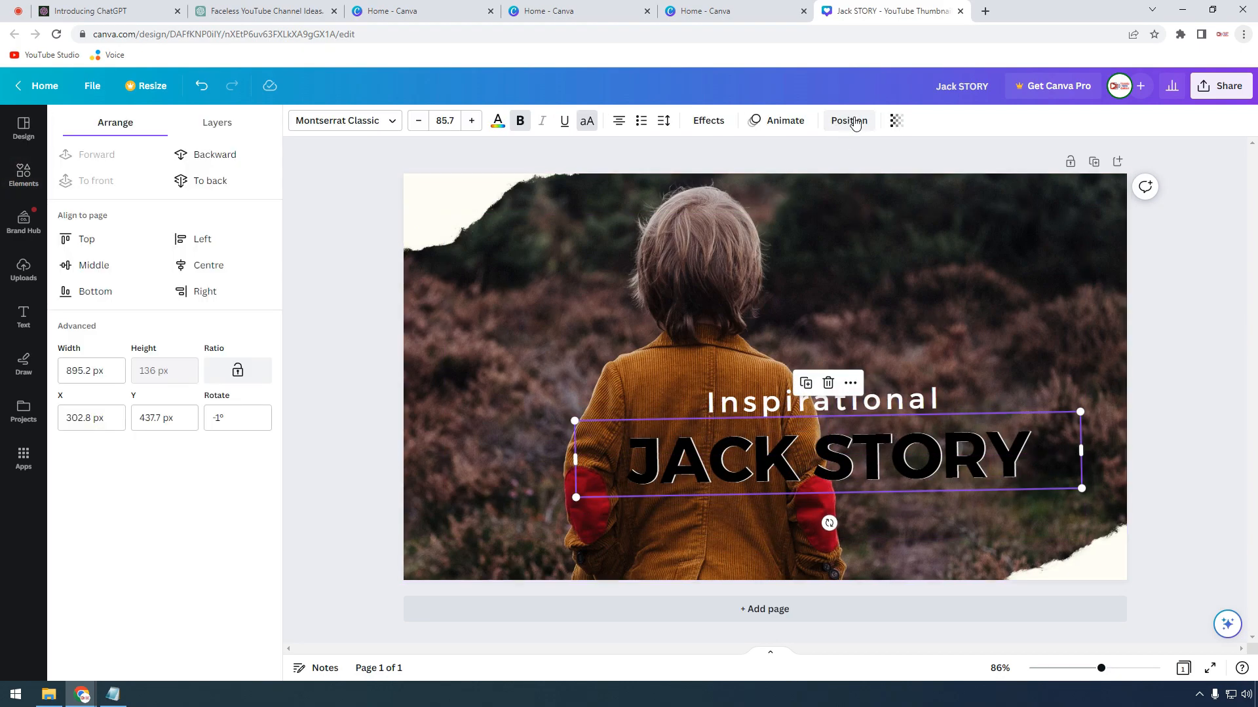
{"action": "left_click", "coordinate": [202, 178]}
{"action": "left_click", "coordinate": [97, 154]}
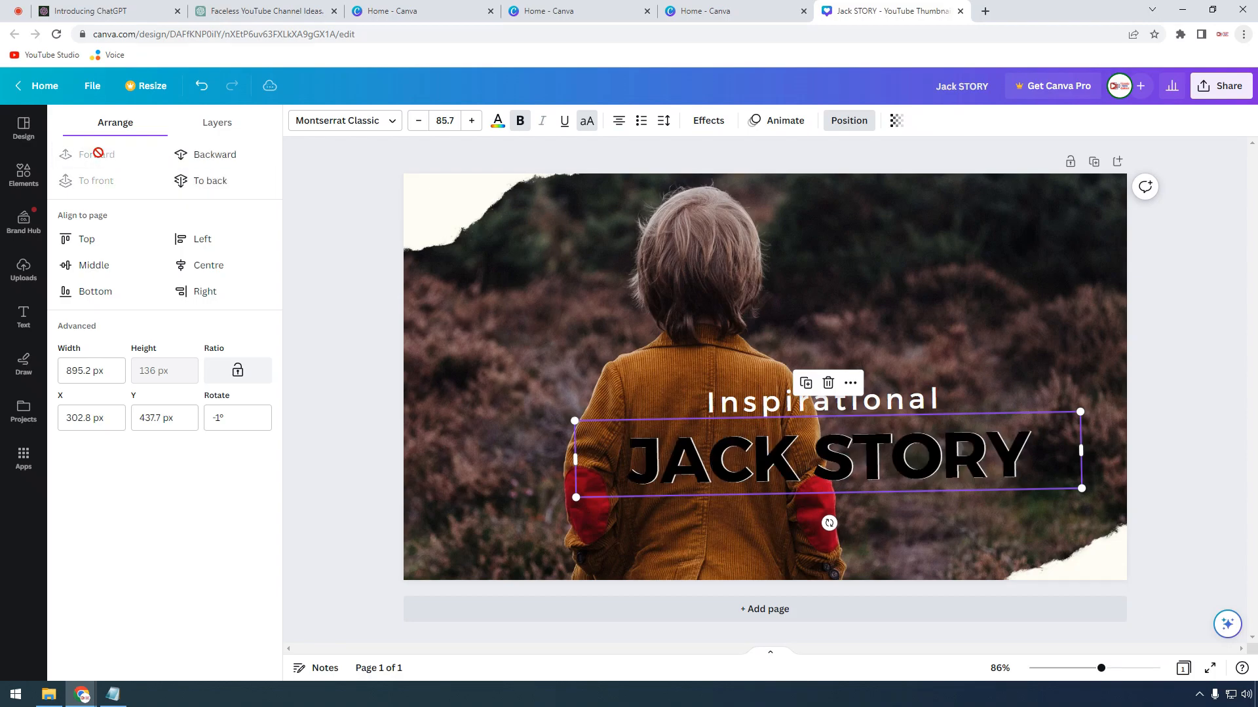
{"action": "left_click", "coordinate": [178, 160]}
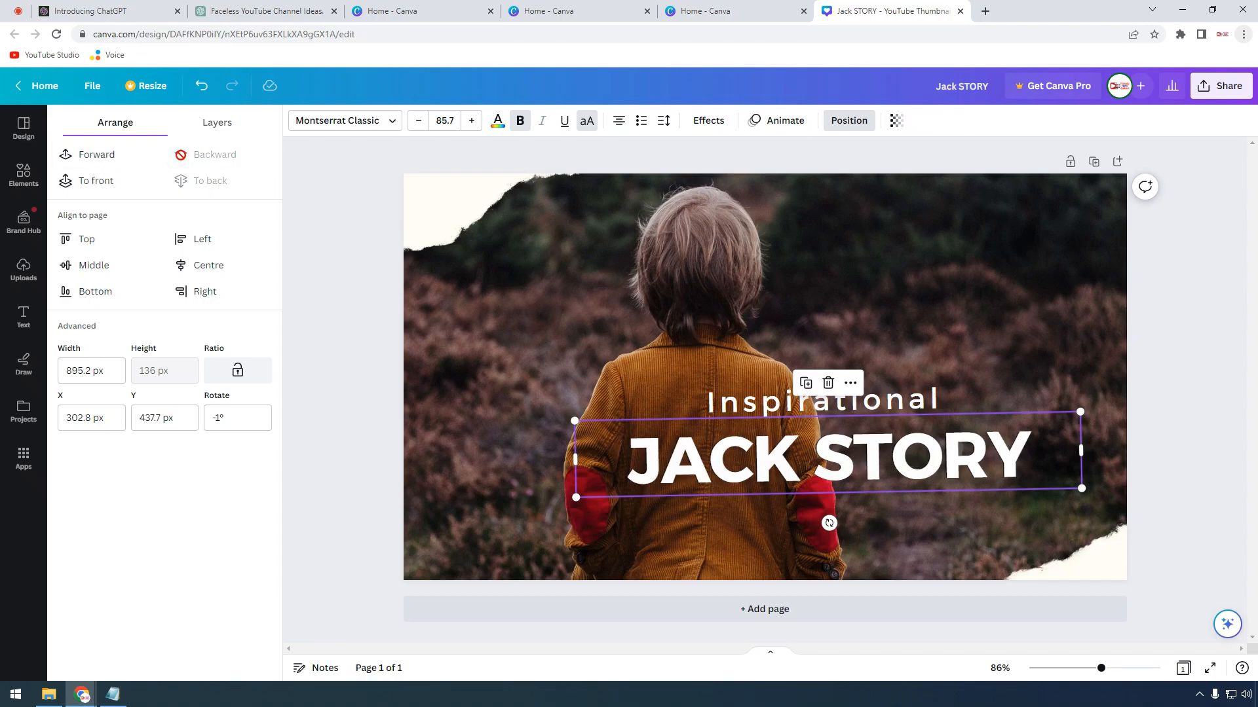
{"action": "left_click_drag", "start_coordinate": [1052, 477], "coordinate": [1030, 463]}
- Duplicate JACK STORY, colour the front copy red, and move Inspirational right above STORY
{"action": "key", "text": "ctrl+d"}
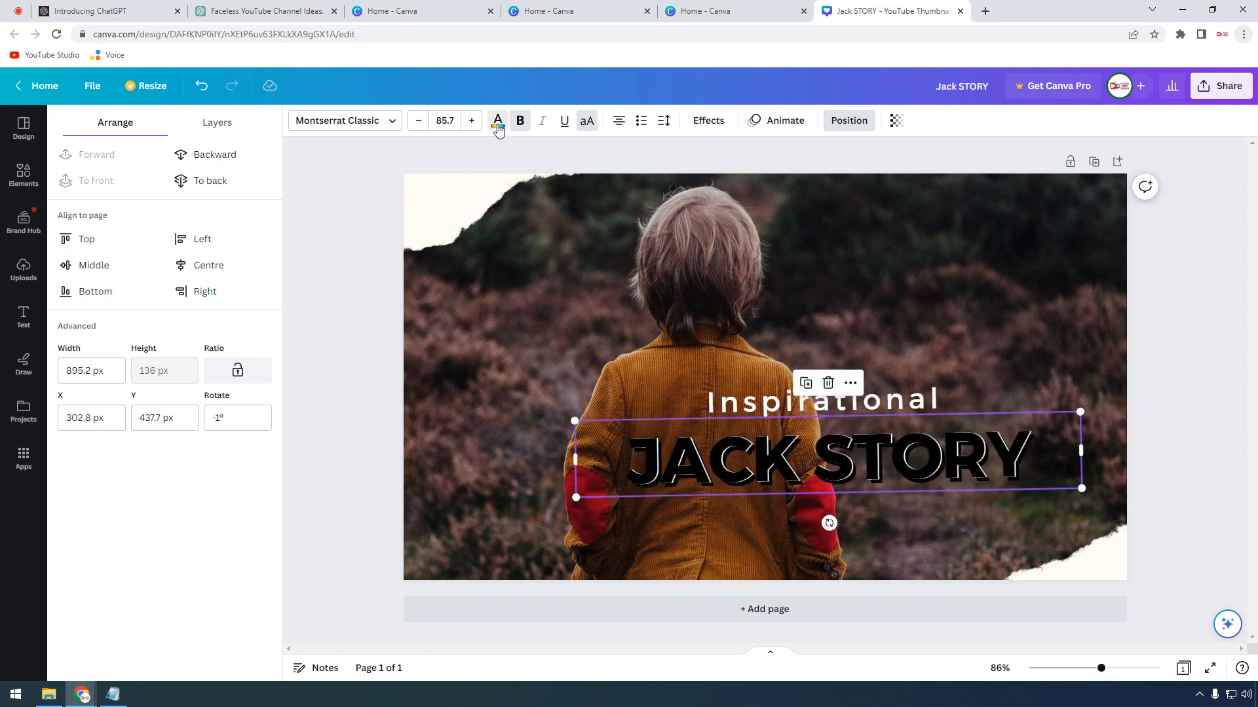
{"action": "left_click", "coordinate": [498, 126]}
{"action": "left_click", "coordinate": [77, 510]}
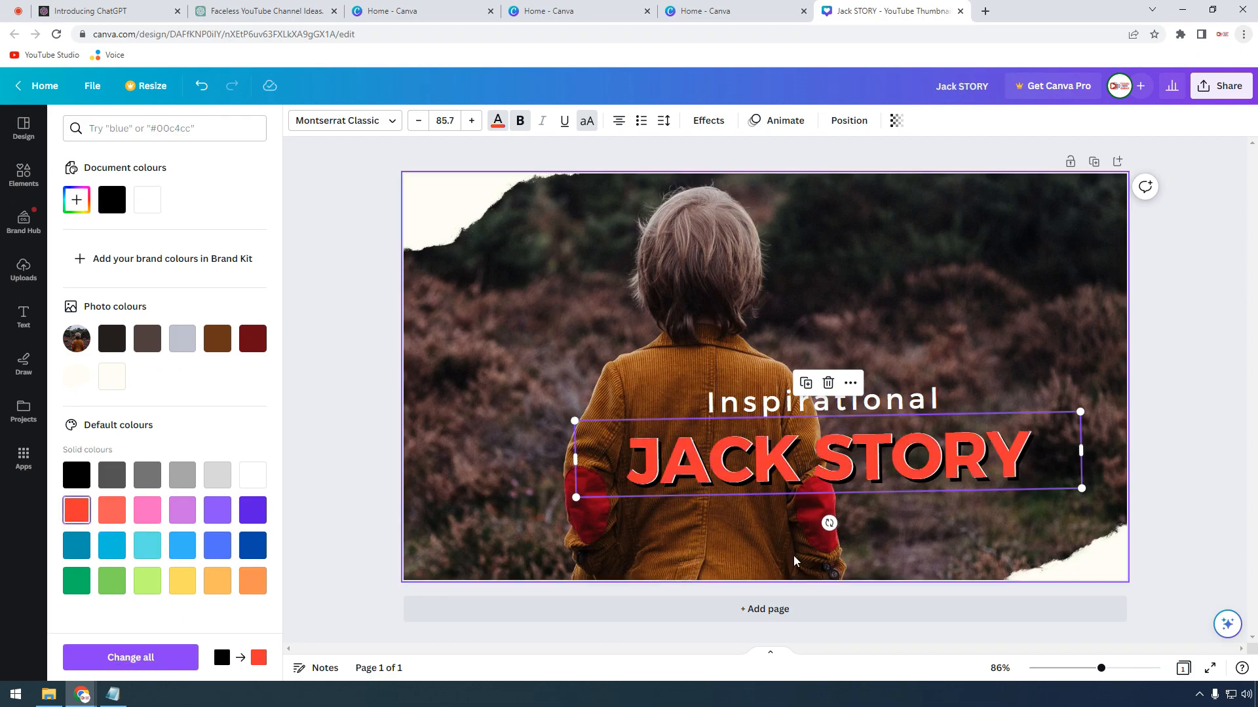
{"action": "key", "text": "Escape"}
{"action": "left_click", "coordinate": [867, 404]}
{"action": "left_click_drag", "start_coordinate": [866, 404], "coordinate": [963, 412]}
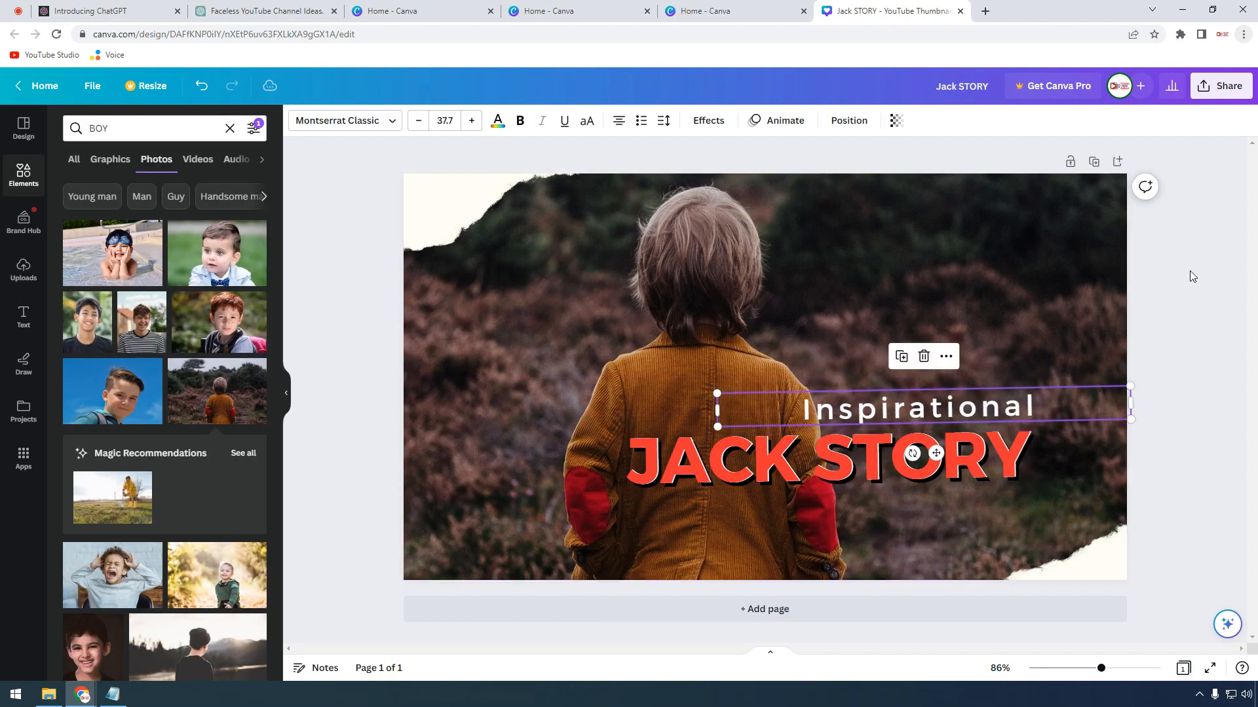
{"action": "left_click", "coordinate": [1190, 278]}
{"action": "left_click", "coordinate": [230, 129]}
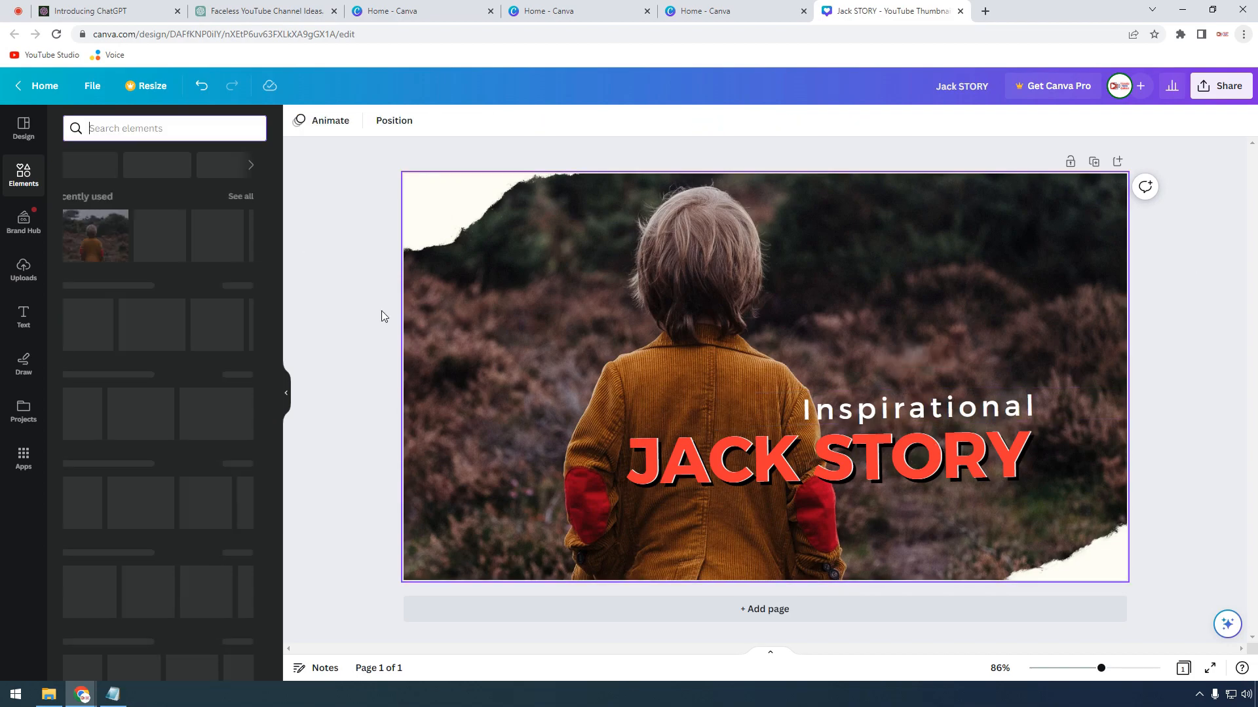
- Add the uploaded Inspired Mindset logo top-right, shrink it, and trim its top, left and right edges
{"action": "left_click", "coordinate": [24, 265]}
{"action": "left_click", "coordinate": [85, 365]}
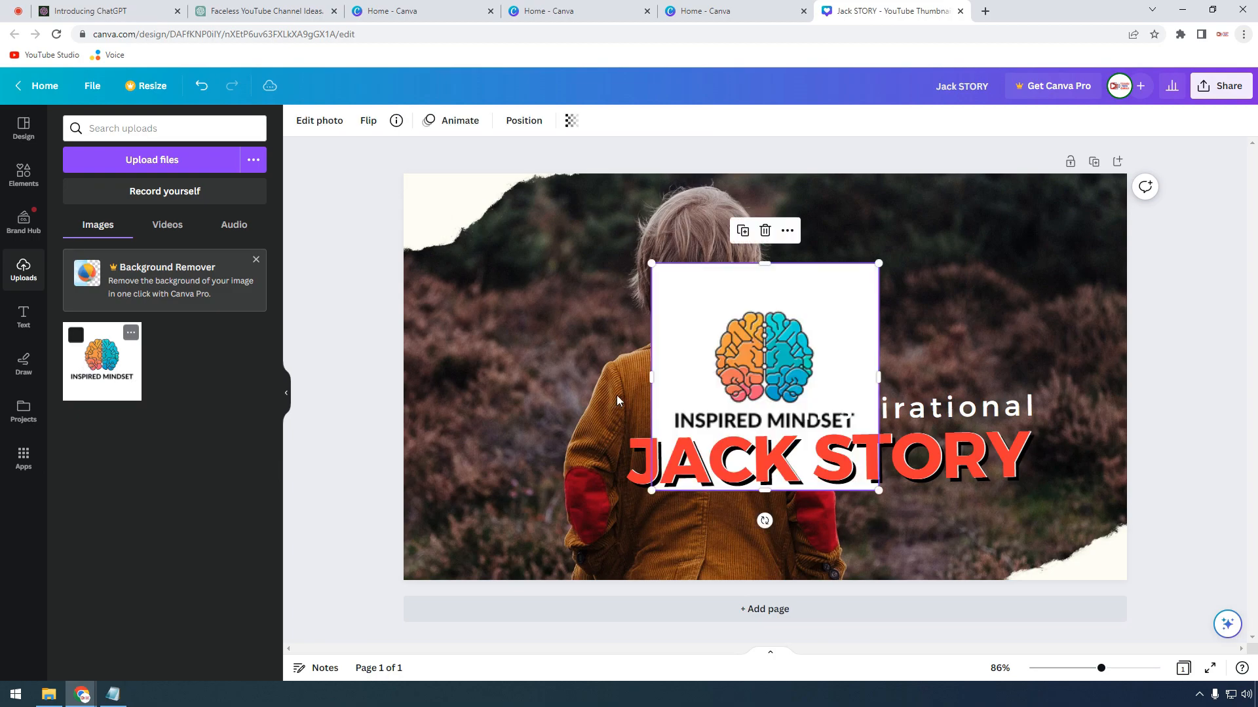
{"action": "left_click_drag", "start_coordinate": [734, 365], "coordinate": [968, 290]}
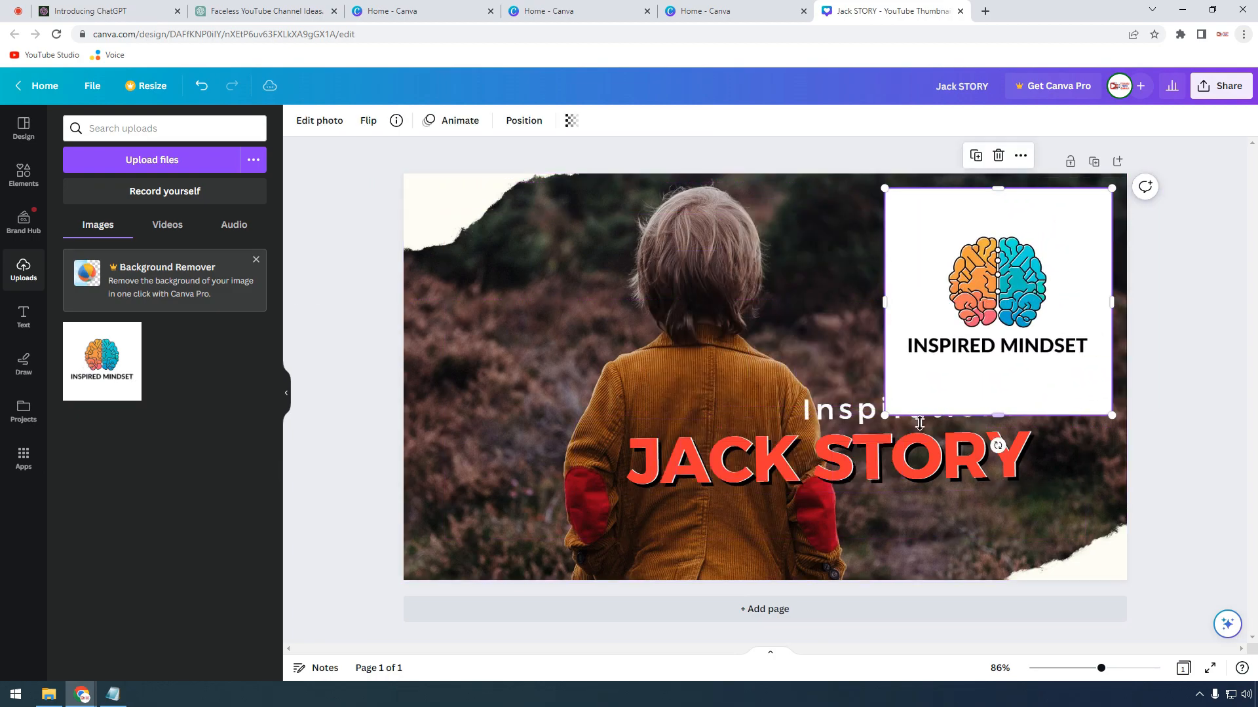
{"action": "left_click_drag", "start_coordinate": [889, 414], "coordinate": [1036, 308]}
{"action": "left_click_drag", "start_coordinate": [1038, 189], "coordinate": [1038, 204]}
{"action": "left_click_drag", "start_coordinate": [972, 262], "coordinate": [976, 263]}
{"action": "left_click_drag", "start_coordinate": [1112, 255], "coordinate": [1108, 255]}
{"action": "left_click", "coordinate": [1169, 321]}
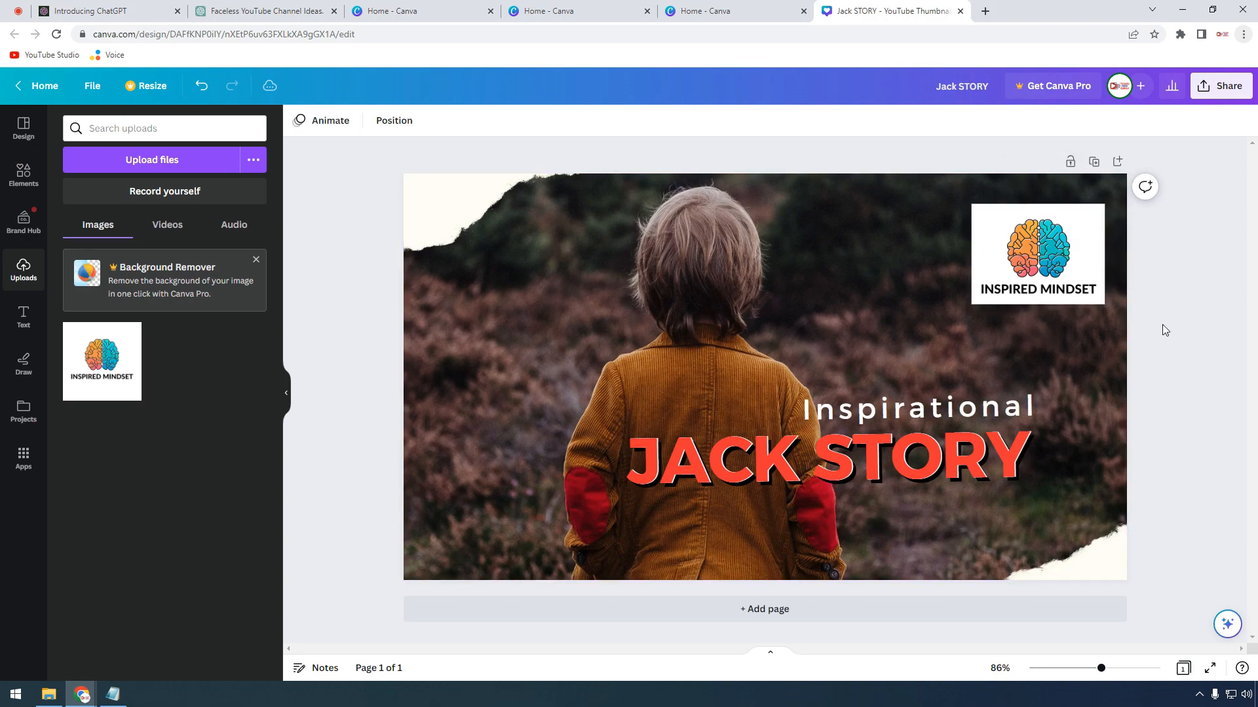
- Download the Jack STORY design as a PNG
{"action": "left_click", "coordinate": [1215, 89]}
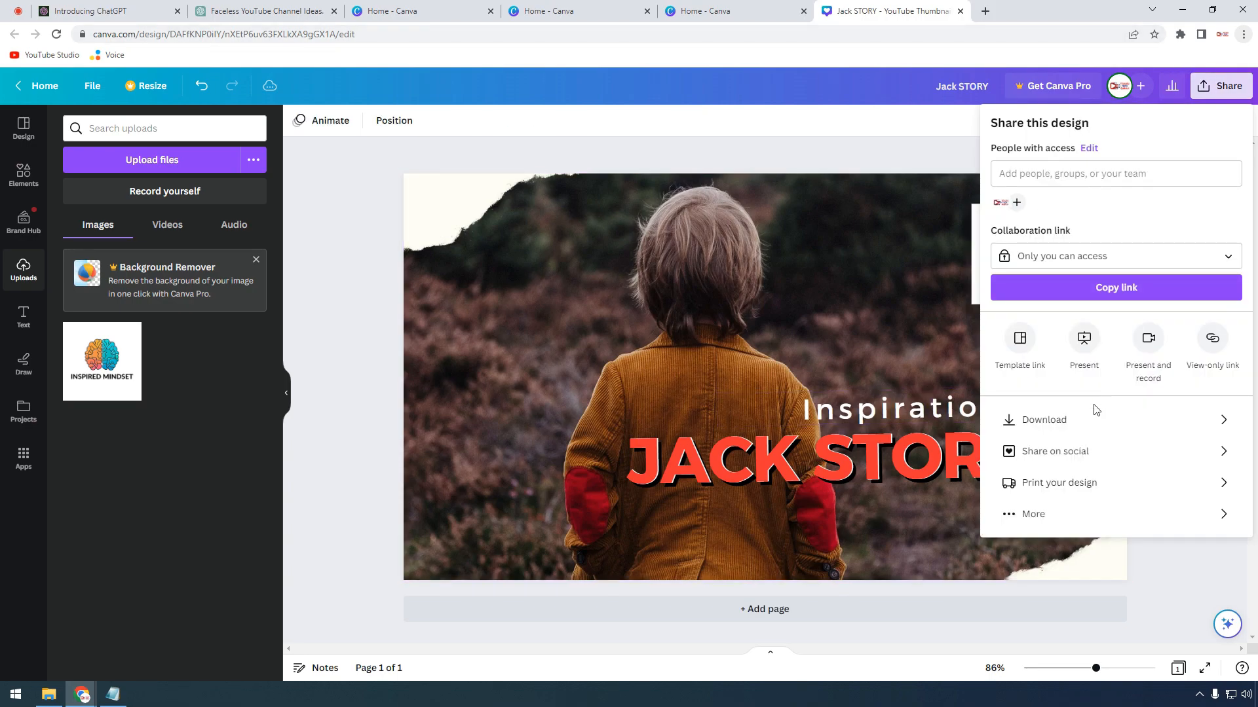
{"action": "left_click", "coordinate": [1084, 427]}
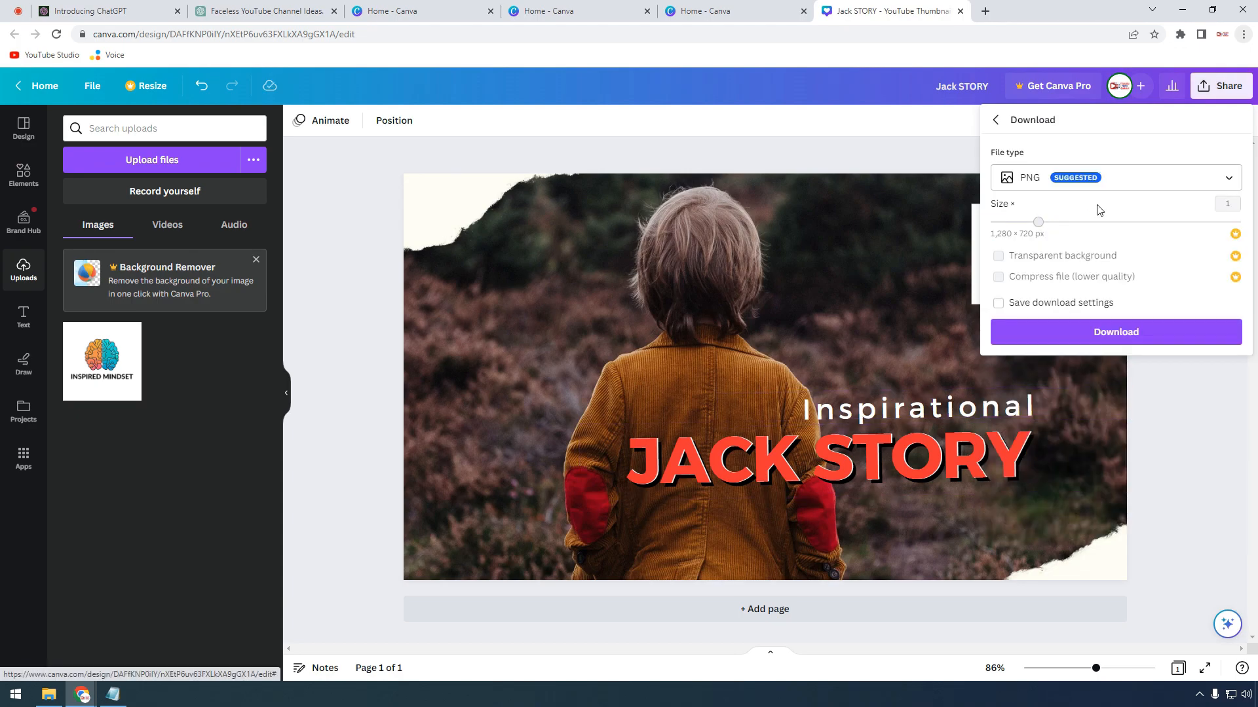
{"action": "left_click", "coordinate": [1087, 332]}
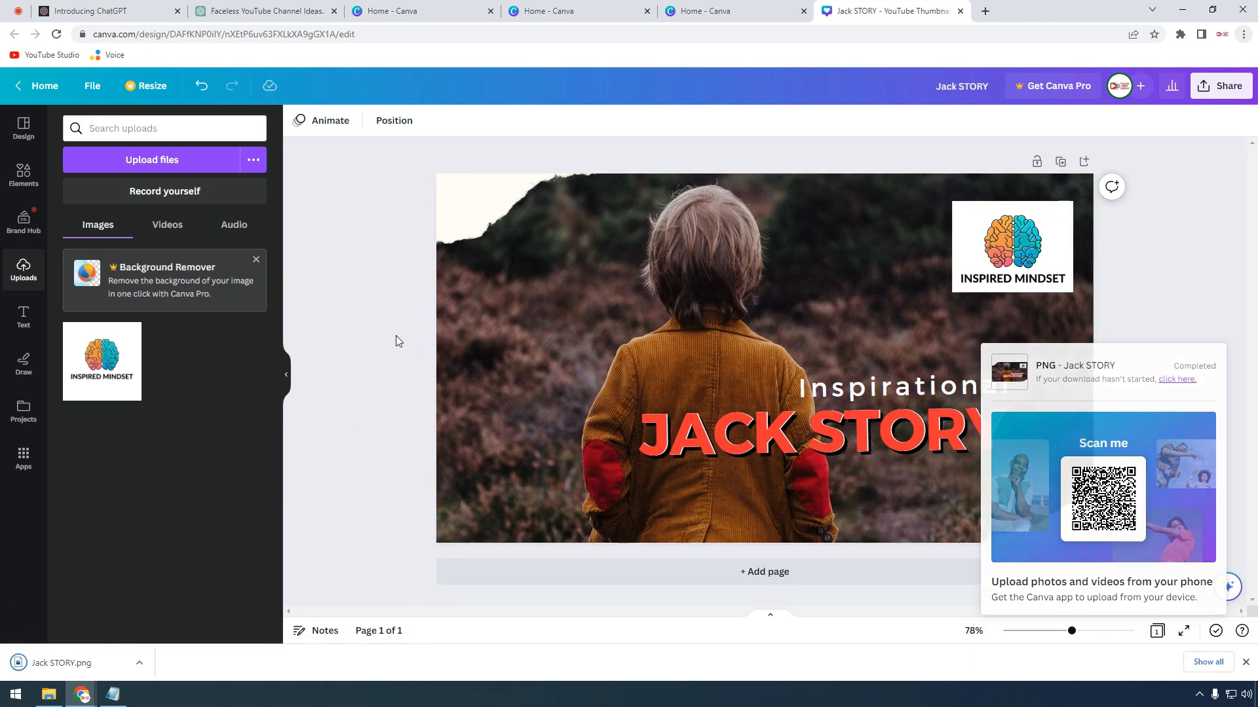
{"action": "left_click", "coordinate": [396, 335]}
- Bring up the Design templates panel with its search box focused
{"action": "left_click", "coordinate": [24, 174]}
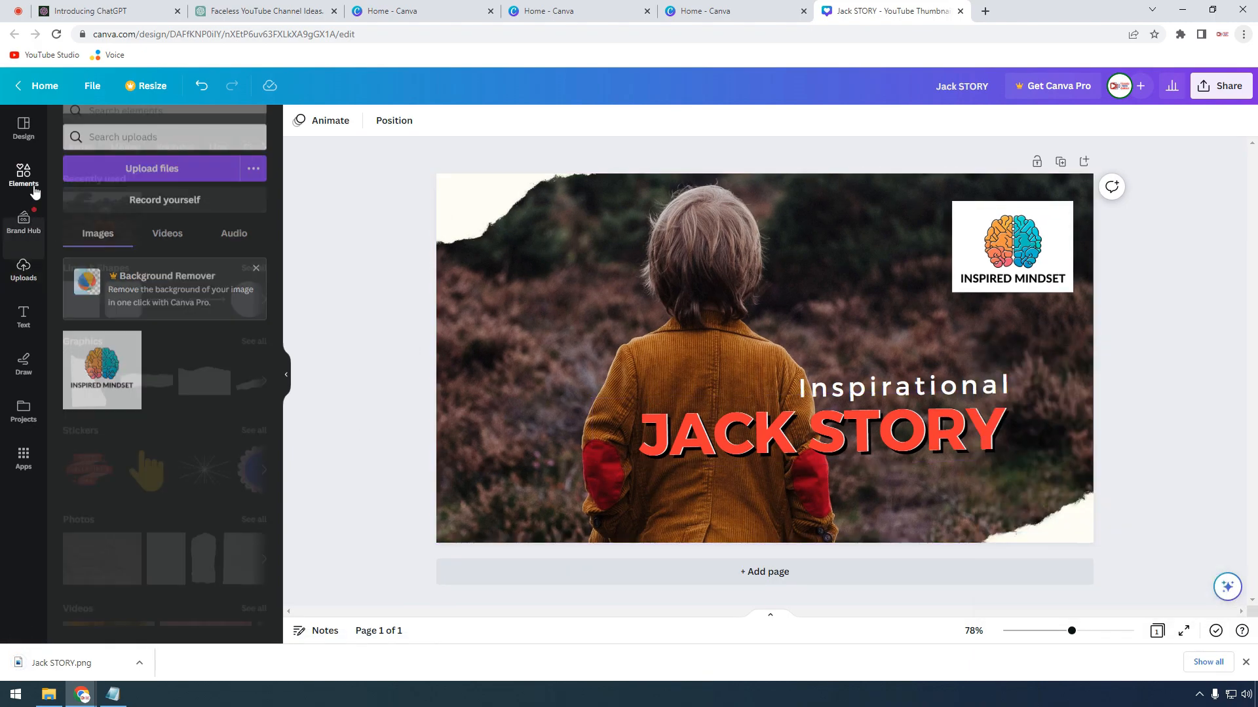
{"action": "left_click", "coordinate": [24, 135]}
{"action": "left_click", "coordinate": [127, 129]}
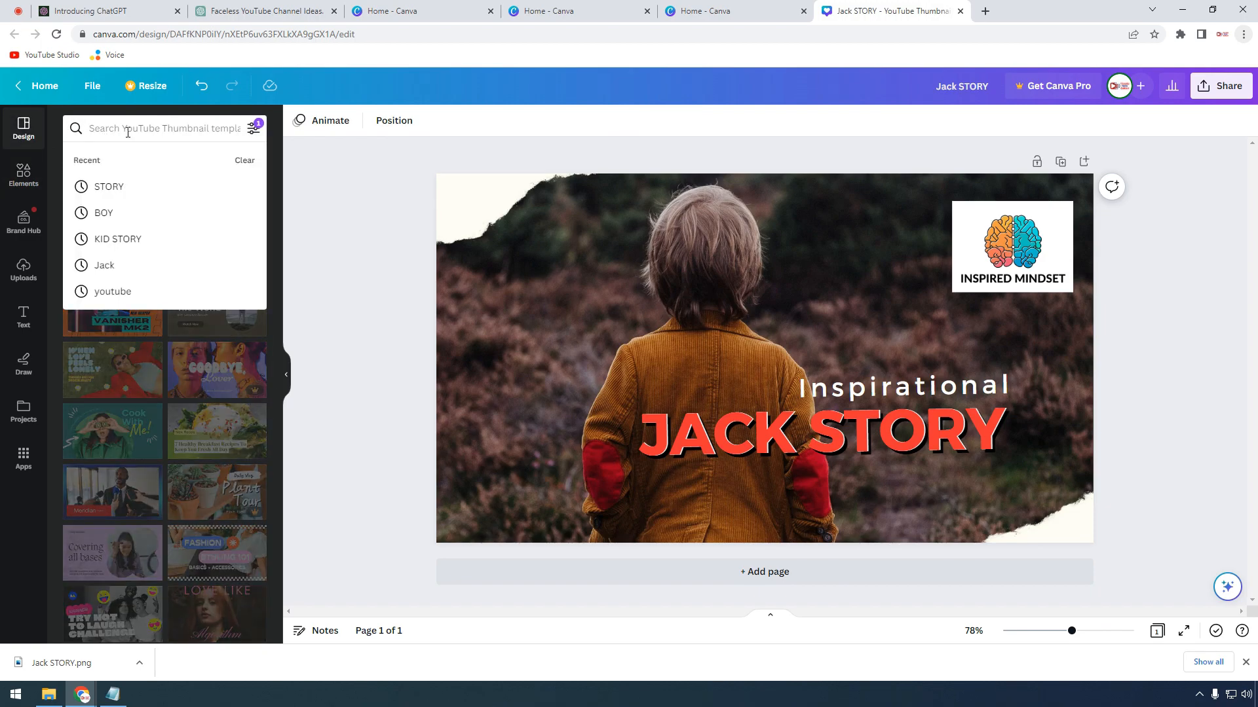
- Search templates for 'YOUTUBE', add a second page, and apply the 'how to practice MEDITATION everyday' template
{"action": "type", "text": "YOUTUBE"}
{"action": "key", "text": "Return"}
{"action": "scroll", "coordinate": [219, 462], "scroll_direction": "down", "scroll_amount": 15}
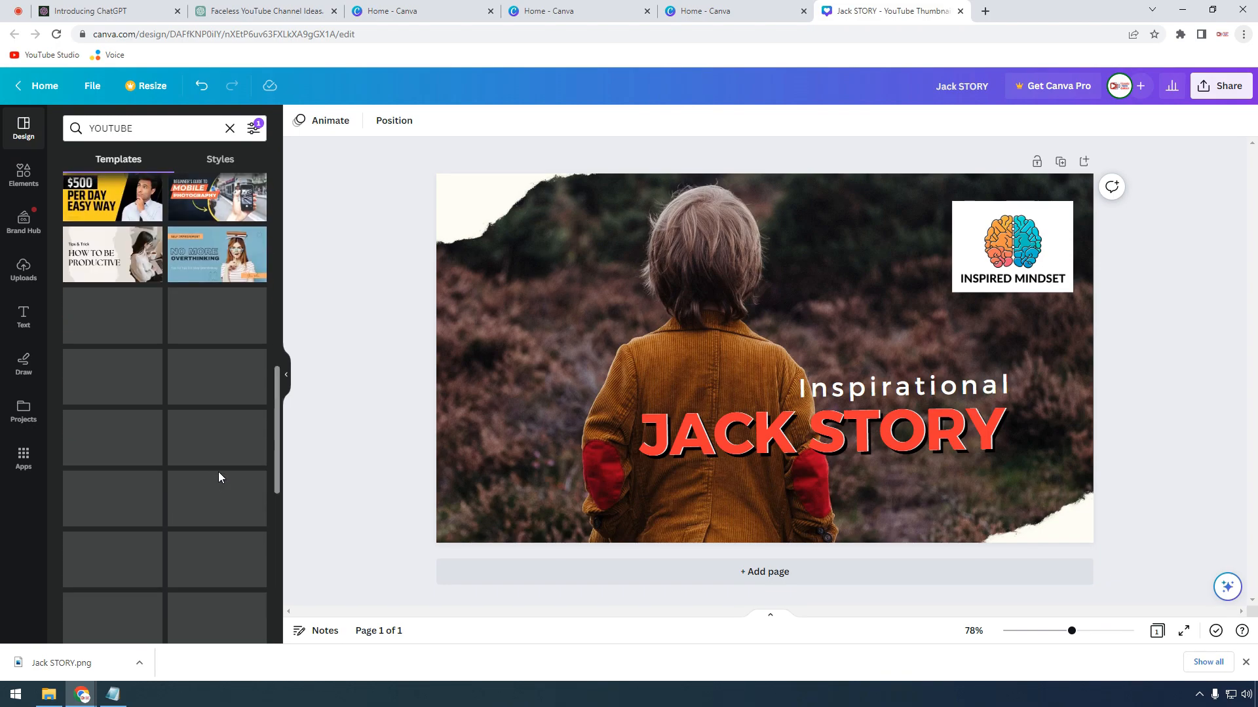
{"action": "scroll", "coordinate": [220, 479], "scroll_direction": "down", "scroll_amount": 2}
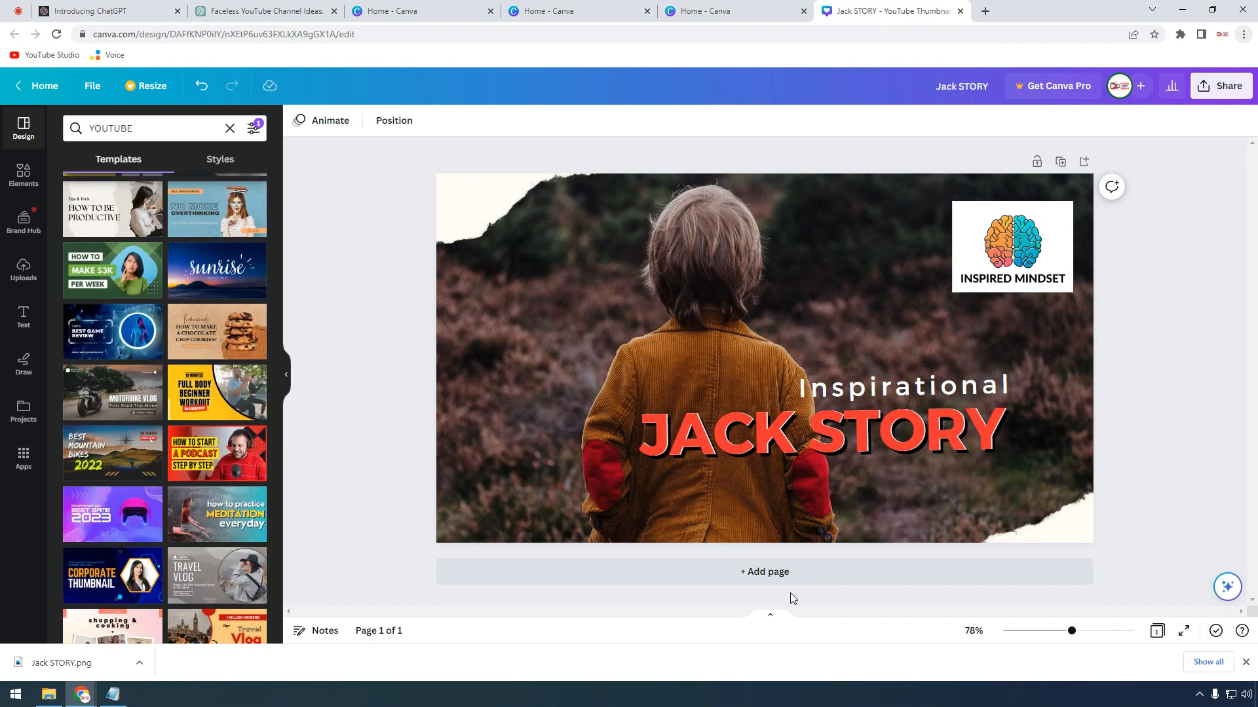
{"action": "left_click", "coordinate": [765, 572]}
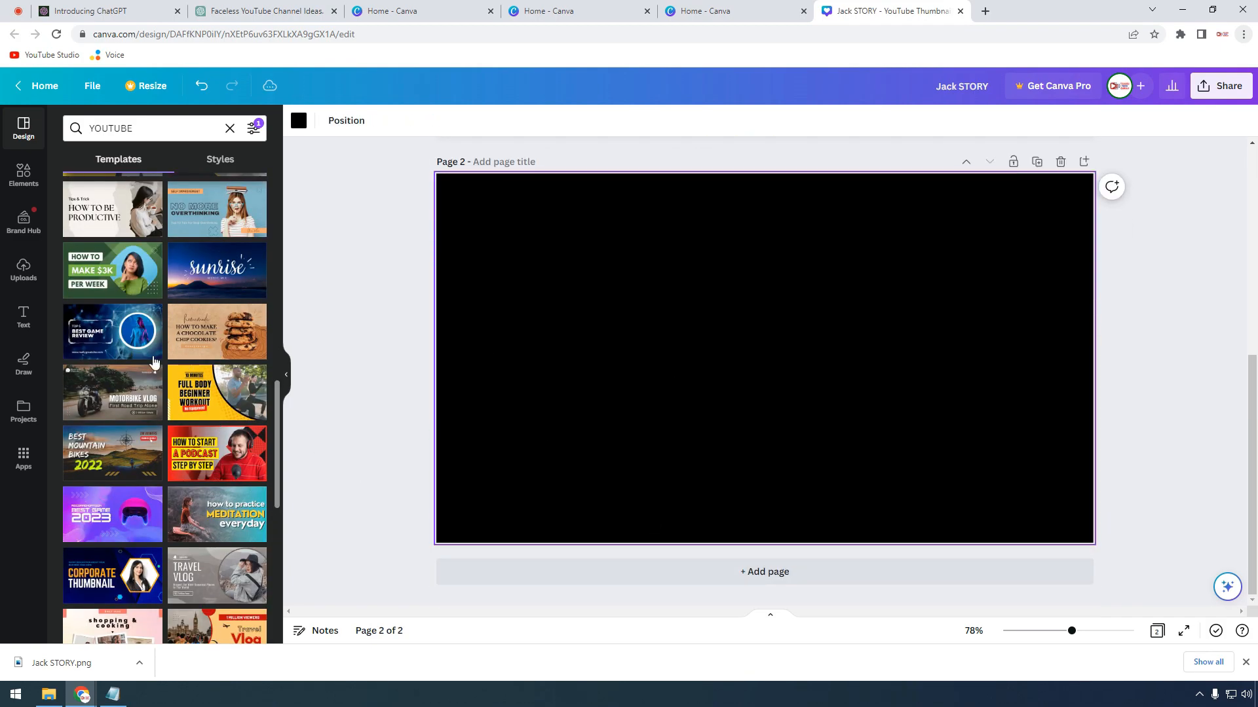
{"action": "scroll", "coordinate": [149, 427], "scroll_direction": "down", "scroll_amount": 4}
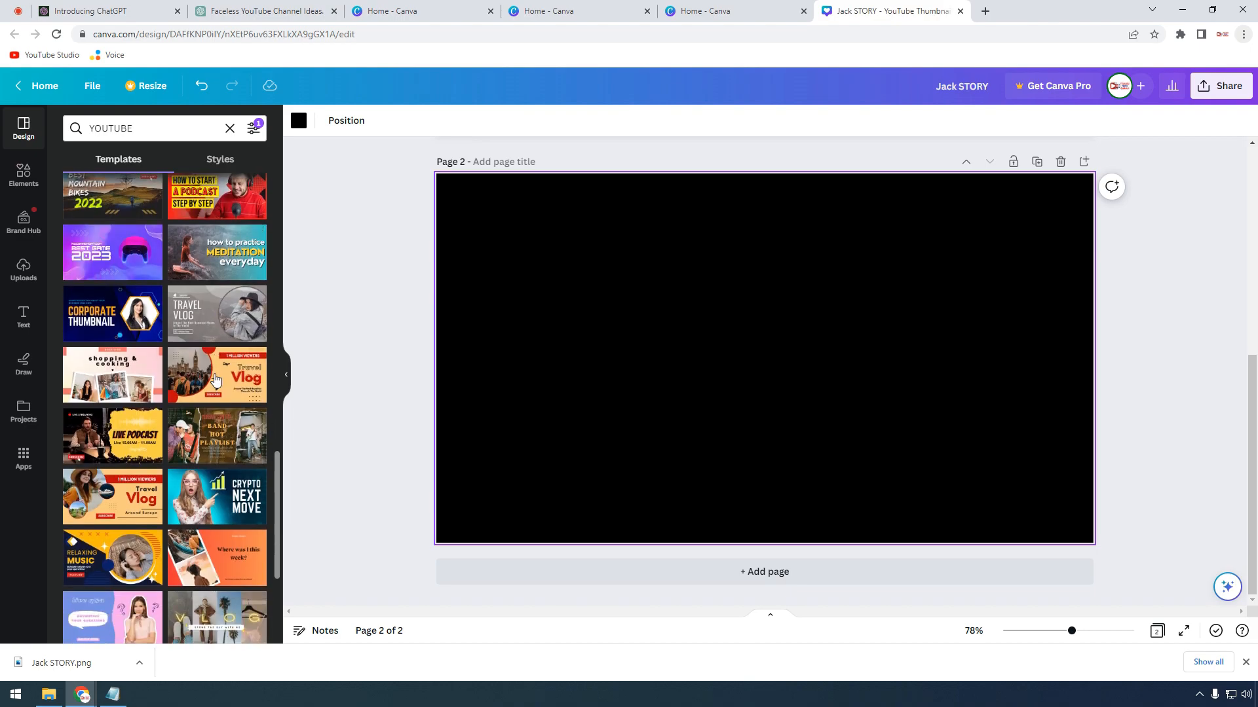
{"action": "scroll", "coordinate": [216, 380], "scroll_direction": "up", "scroll_amount": 1}
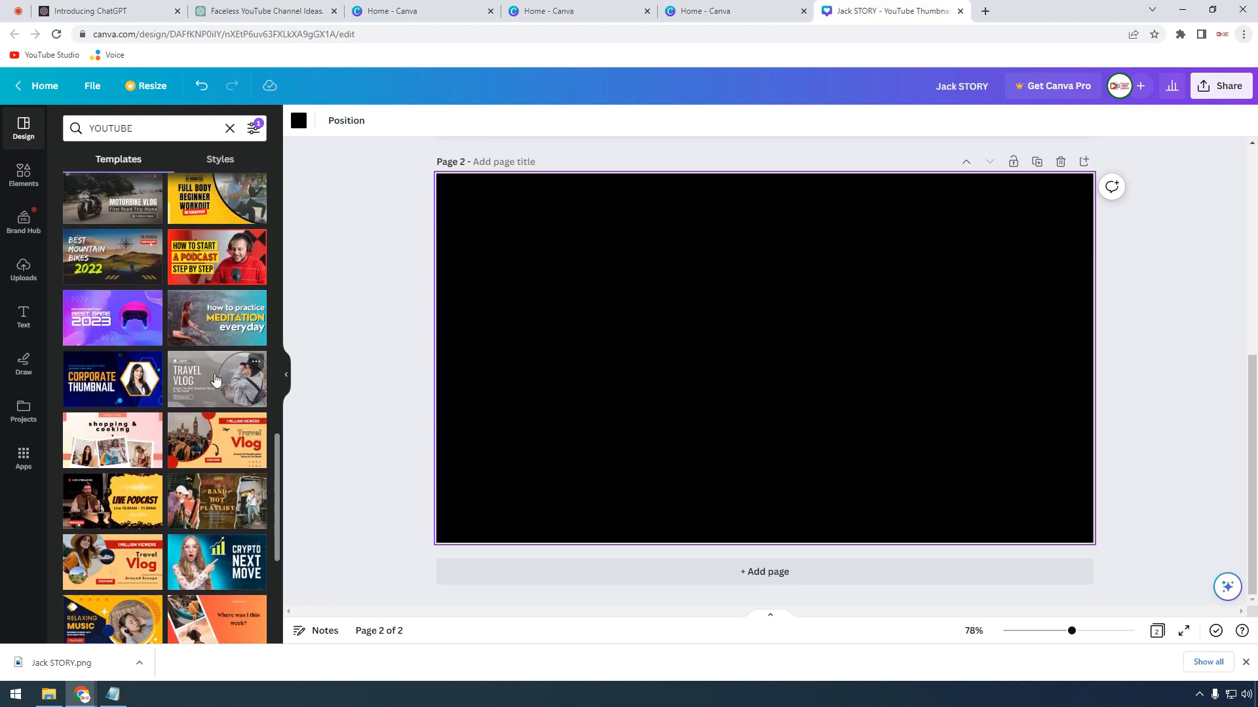
{"action": "left_click", "coordinate": [223, 333]}
- Replace page 2's meditation photo with the boy photo copied from page 1
{"action": "left_click", "coordinate": [483, 309]}
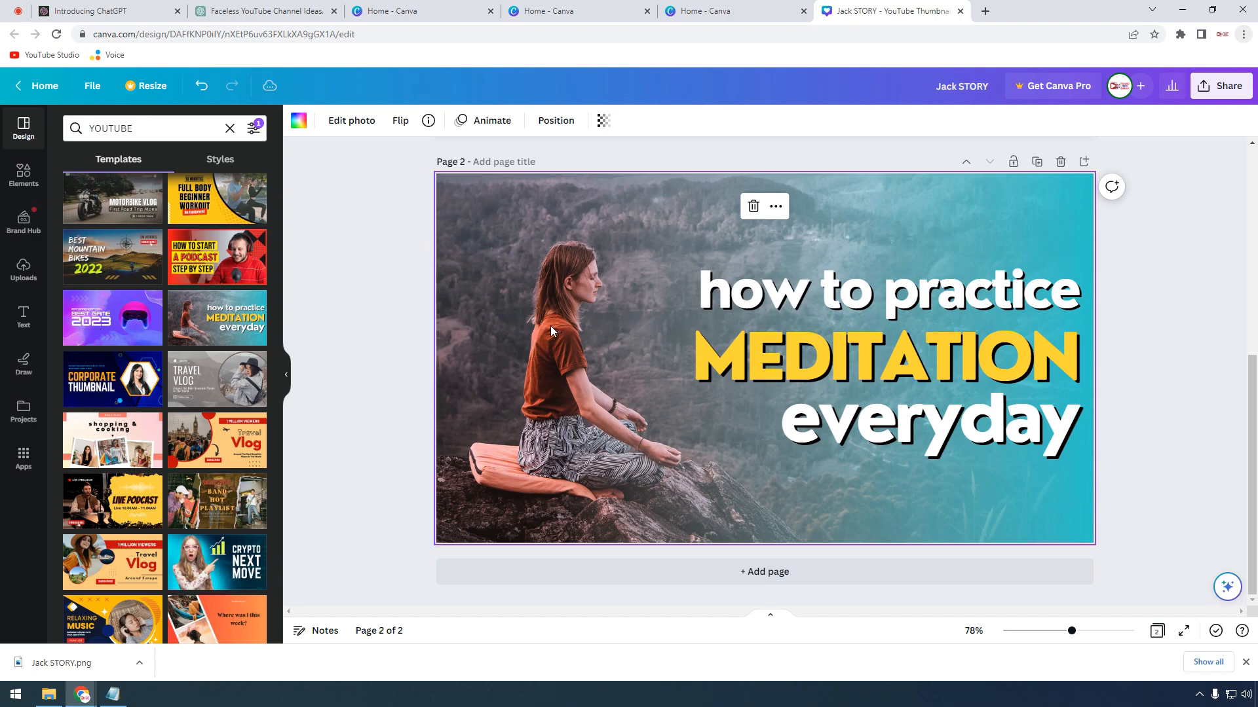
{"action": "key", "text": "Delete"}
{"action": "scroll", "coordinate": [550, 328], "scroll_direction": "up", "scroll_amount": 5}
{"action": "left_click", "coordinate": [570, 256]}
{"action": "key", "text": "ctrl+c"}
{"action": "scroll", "coordinate": [573, 329], "scroll_direction": "down", "scroll_amount": 5}
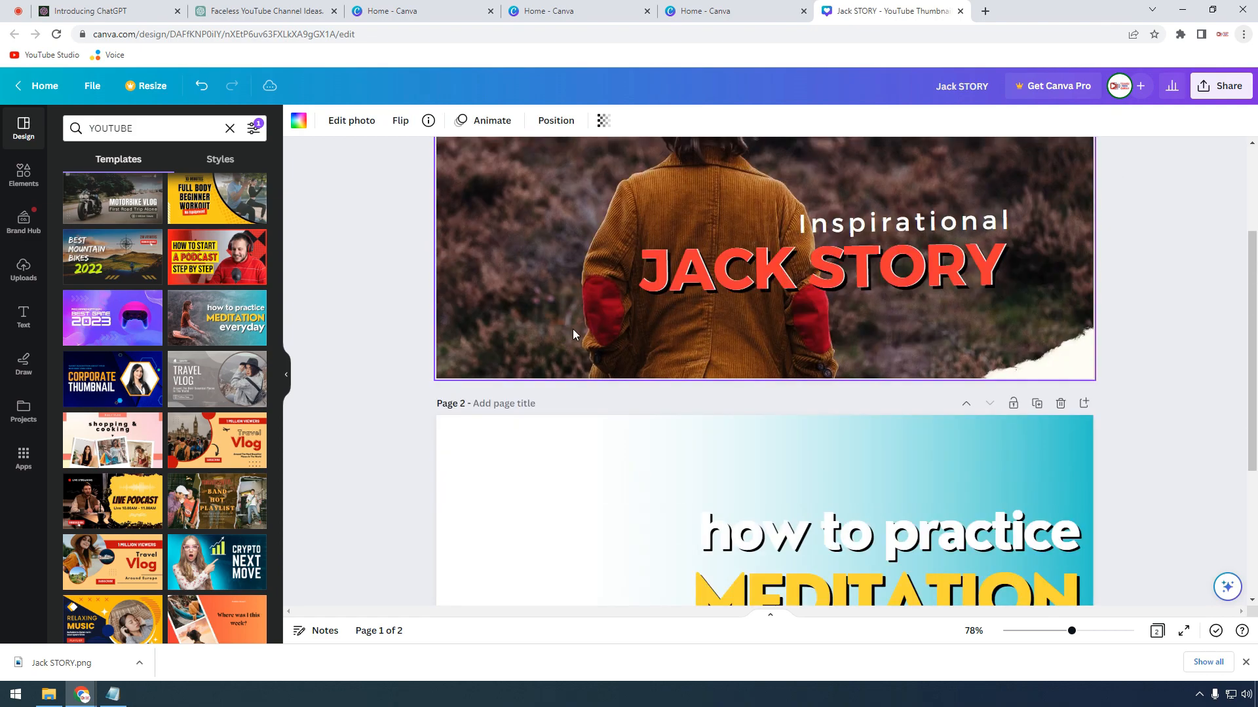
{"action": "key", "text": "ctrl+v"}
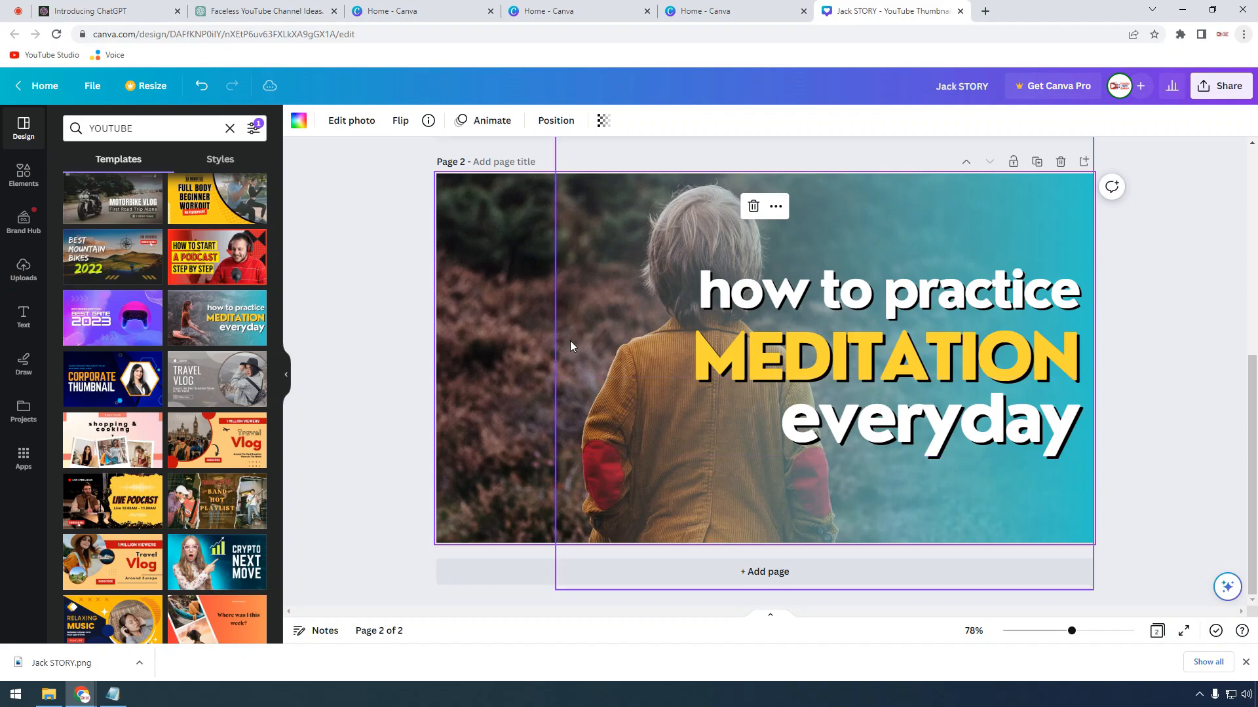
- Reposition the boy photo within its crop on page 2
{"action": "left_click", "coordinate": [570, 308]}
{"action": "double_click", "coordinate": [514, 316]}
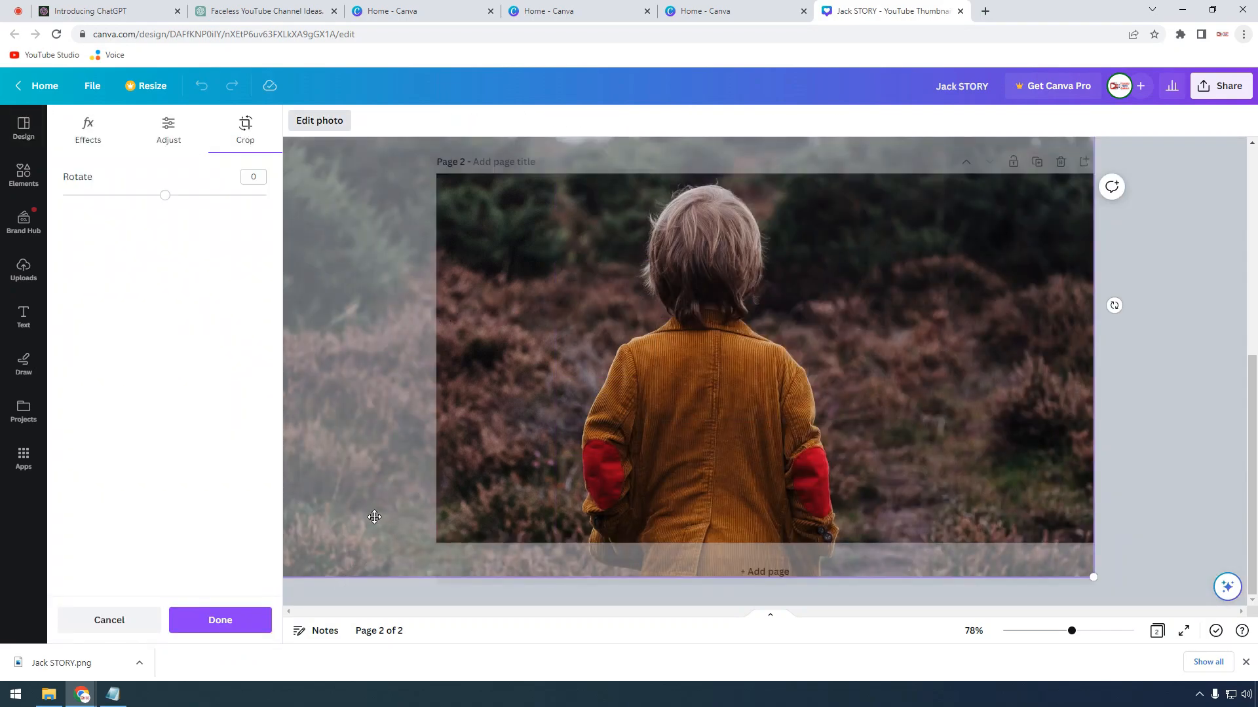
{"action": "left_click_drag", "start_coordinate": [374, 516], "coordinate": [355, 512]}
{"action": "left_click", "coordinate": [1163, 453]}
{"action": "left_click", "coordinate": [840, 356]}
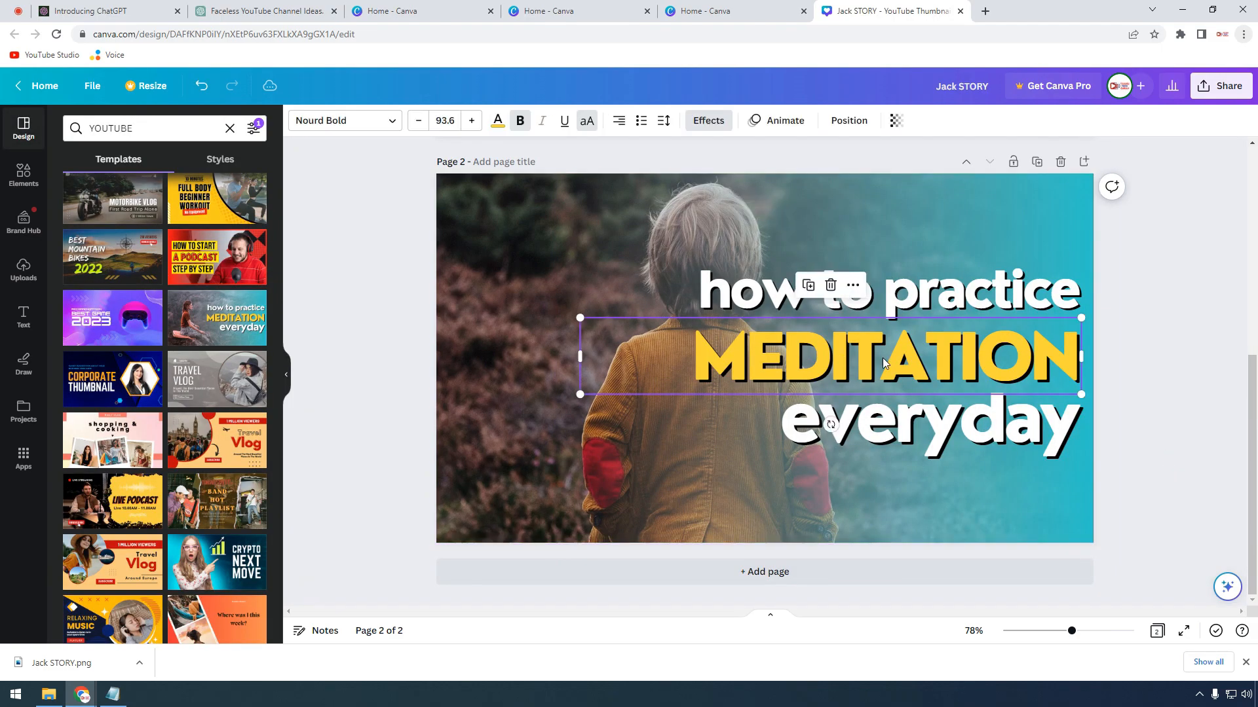
- Shrink the three meditation title lines and move them to the image's lower right
{"action": "left_click", "coordinate": [926, 296]}
{"action": "left_click", "coordinate": [937, 359], "text": "shift"}
{"action": "left_click", "coordinate": [950, 431], "text": "shift"}
{"action": "left_click_drag", "start_coordinate": [969, 392], "coordinate": [904, 423]}
{"action": "left_click_drag", "start_coordinate": [1037, 479], "coordinate": [926, 437]}
{"action": "left_click_drag", "start_coordinate": [813, 342], "coordinate": [950, 418]}
{"action": "left_click", "coordinate": [1193, 331]}
{"action": "left_click_drag", "start_coordinate": [1052, 424], "coordinate": [1052, 419]}
{"action": "left_click", "coordinate": [1196, 449]}
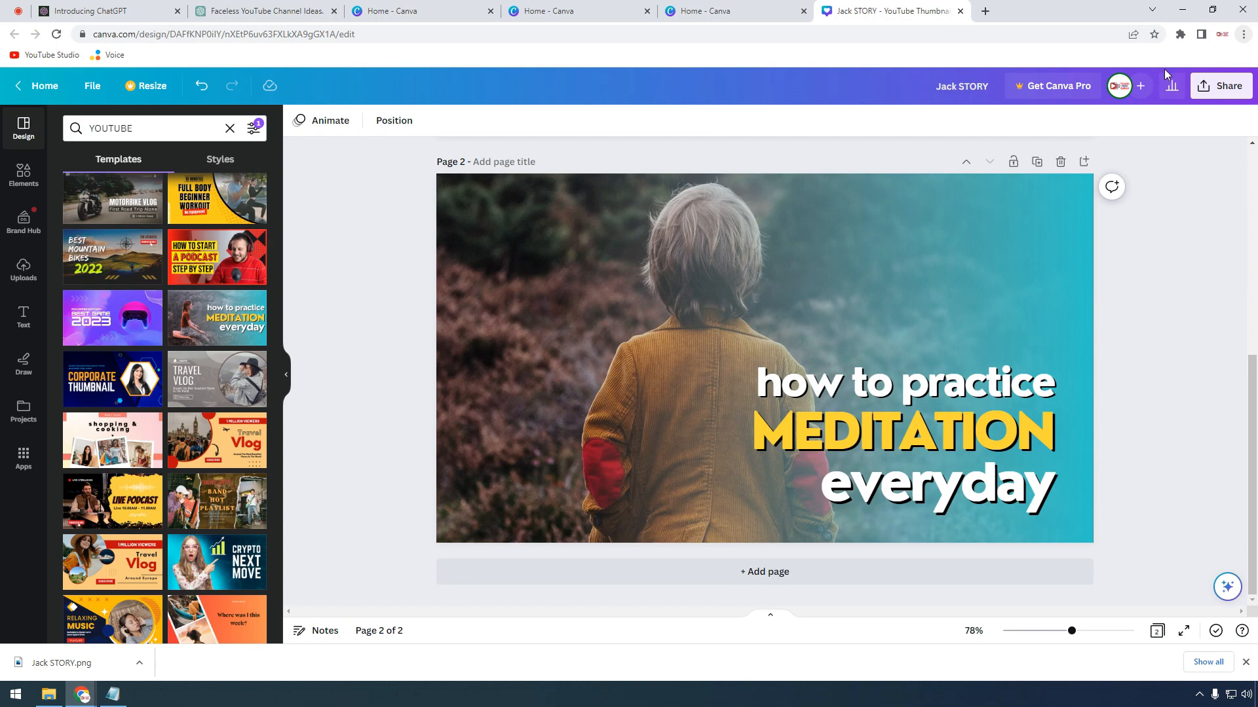
- Download only page 2 as a PNG
{"action": "left_click", "coordinate": [1219, 86]}
{"action": "left_click", "coordinate": [1043, 418]}
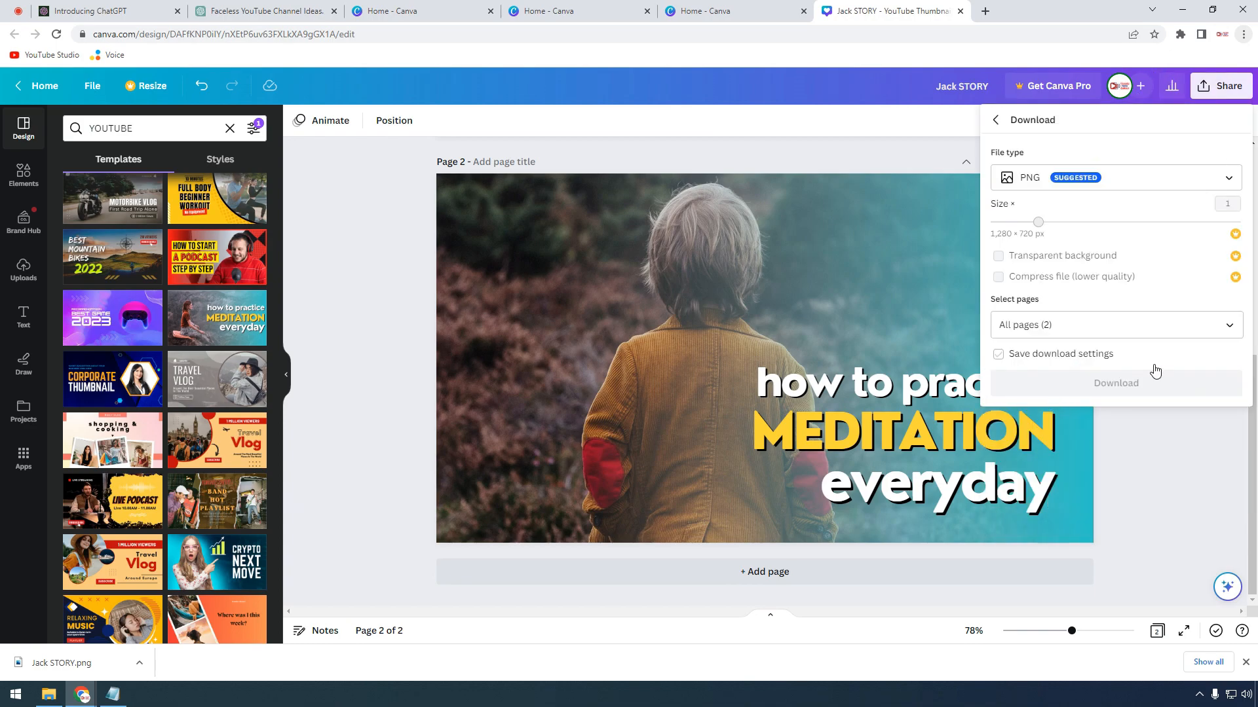
{"action": "left_click", "coordinate": [1227, 325]}
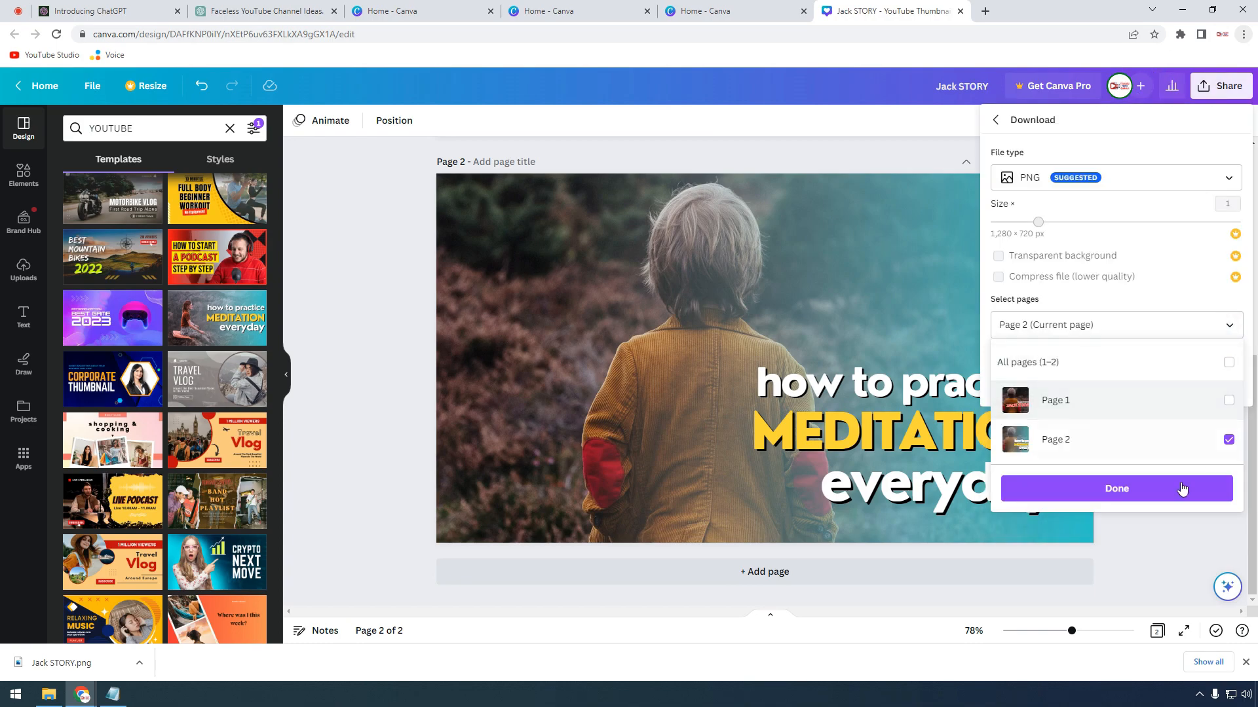
{"action": "left_click", "coordinate": [1134, 489]}
{"action": "left_click", "coordinate": [1131, 384]}
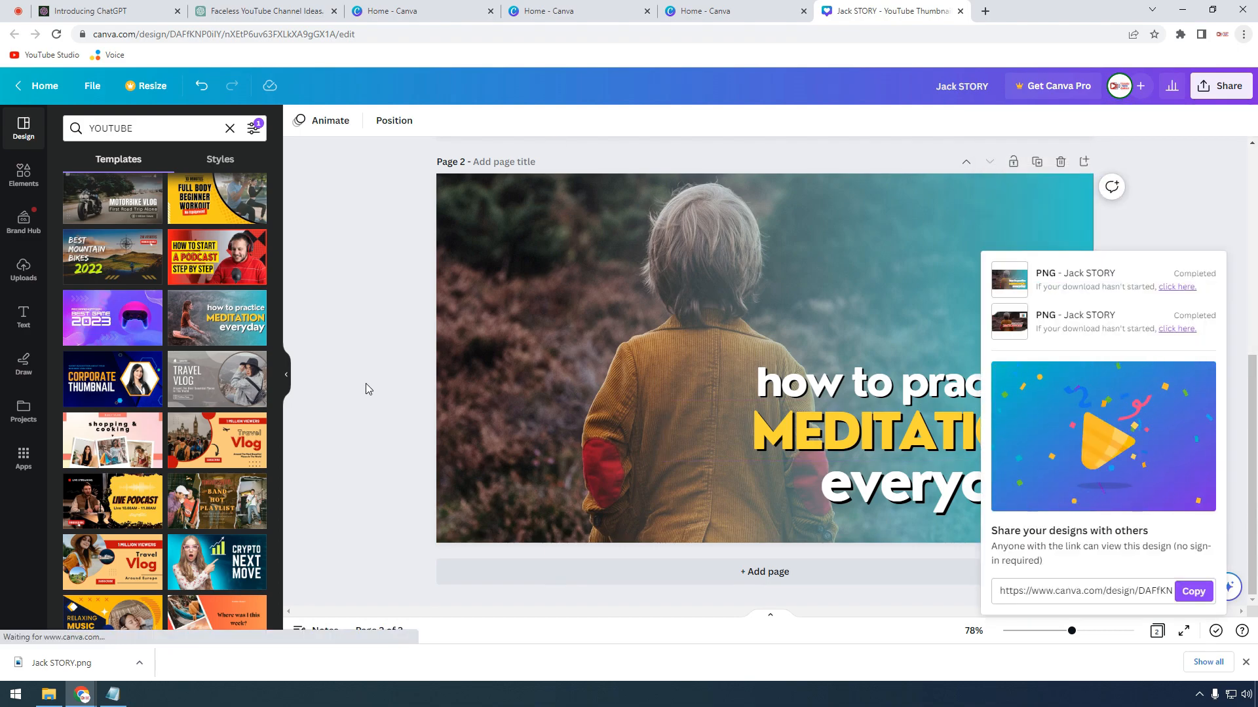
{"action": "scroll", "coordinate": [203, 400], "scroll_direction": "down", "scroll_amount": 20}
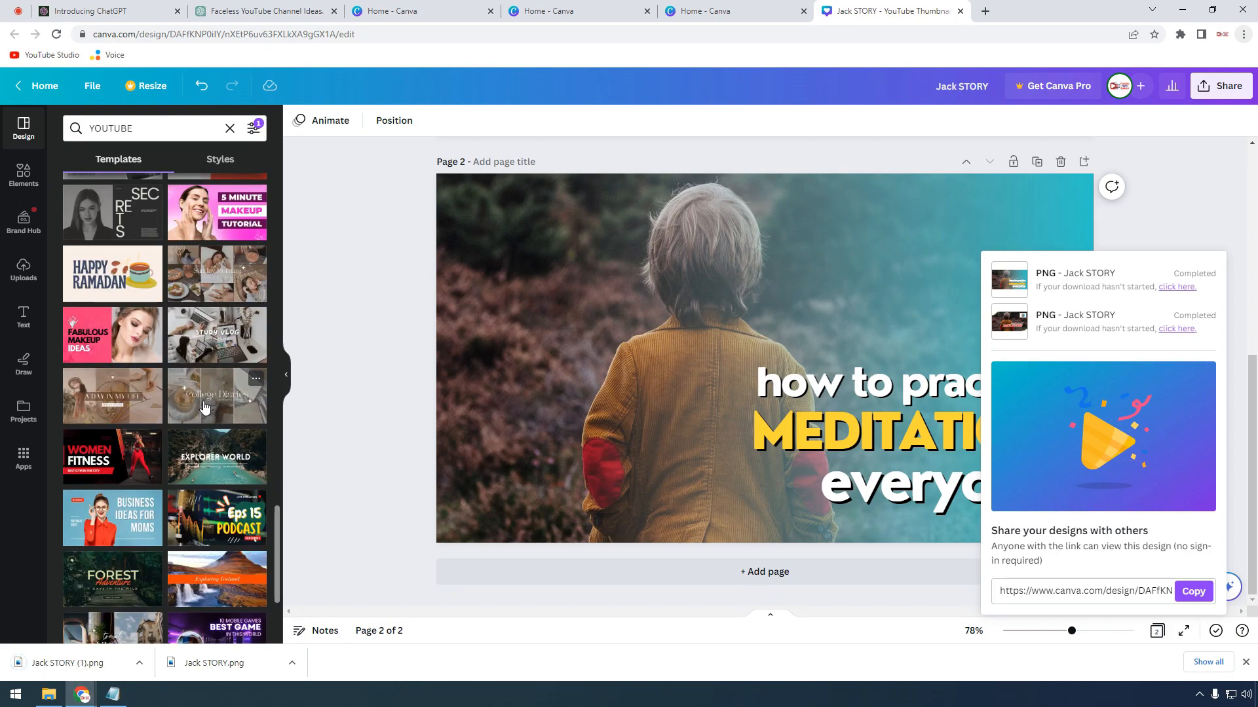
- Minimize the Canva and Pictory browser windows and close Notepad without saving
{"action": "left_click", "coordinate": [317, 332]}
{"action": "left_click", "coordinate": [1182, 11]}
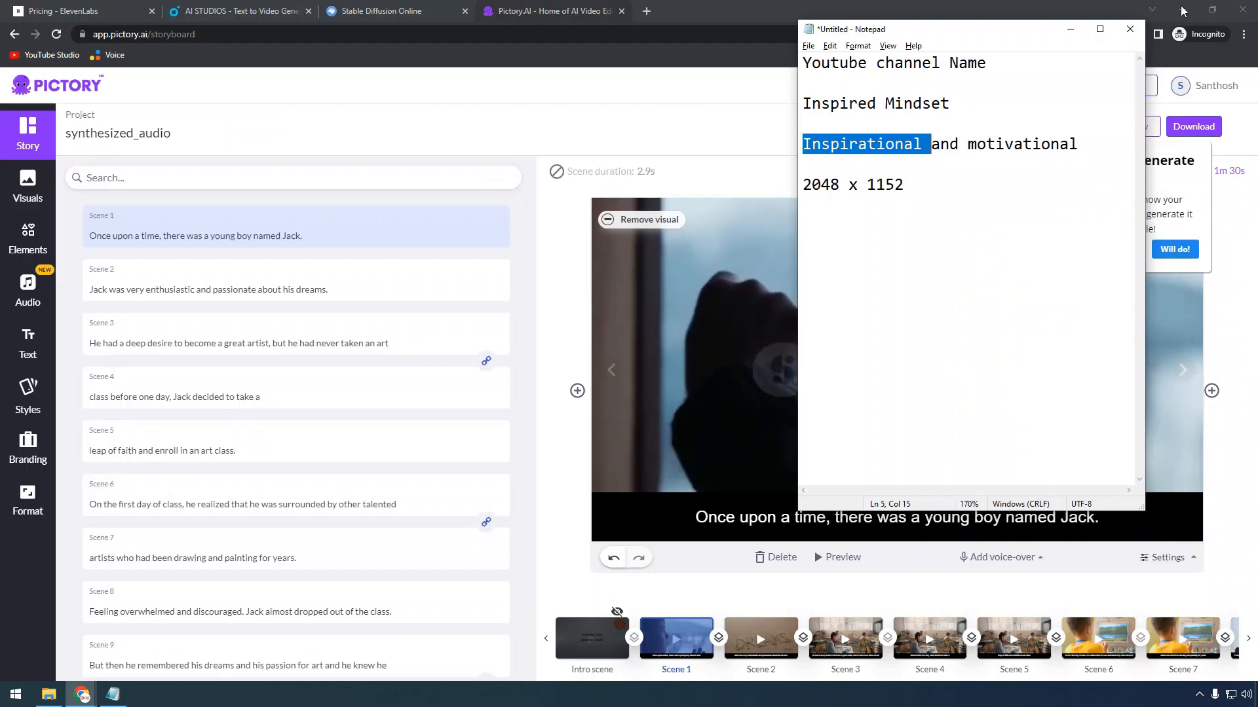
{"action": "left_click", "coordinate": [1183, 11]}
{"action": "left_click", "coordinate": [1130, 30]}
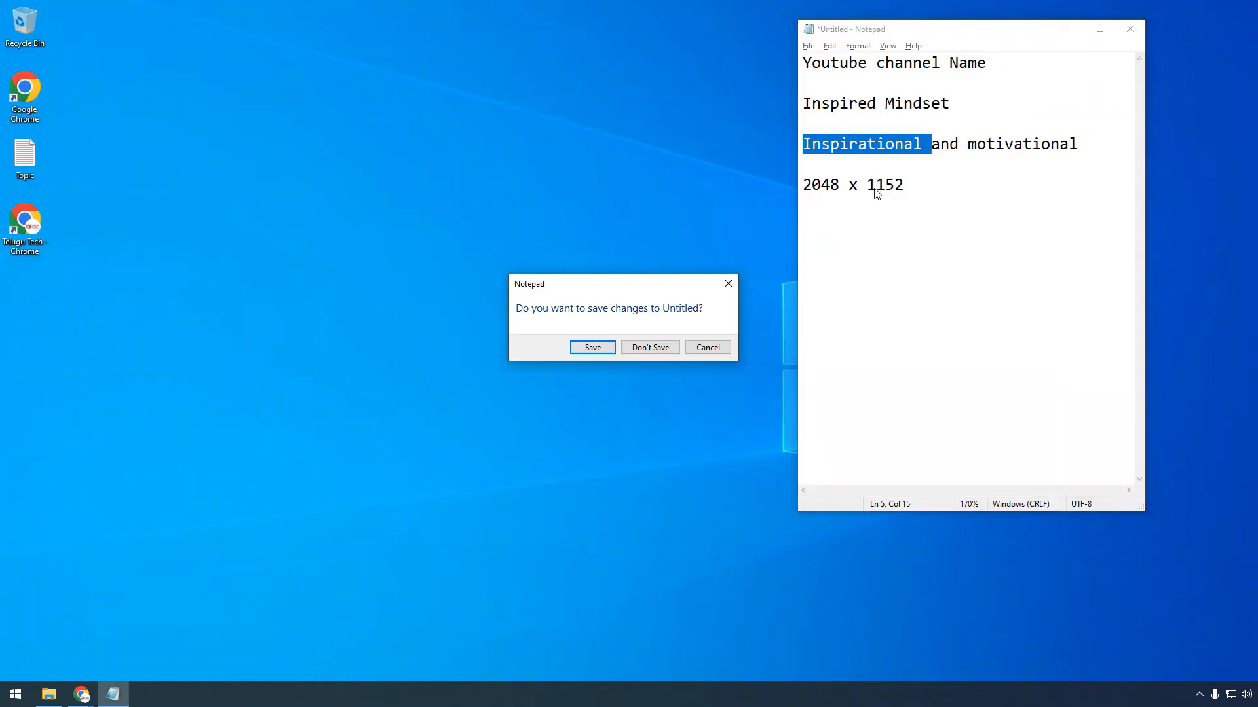
{"action": "left_click", "coordinate": [657, 350]}
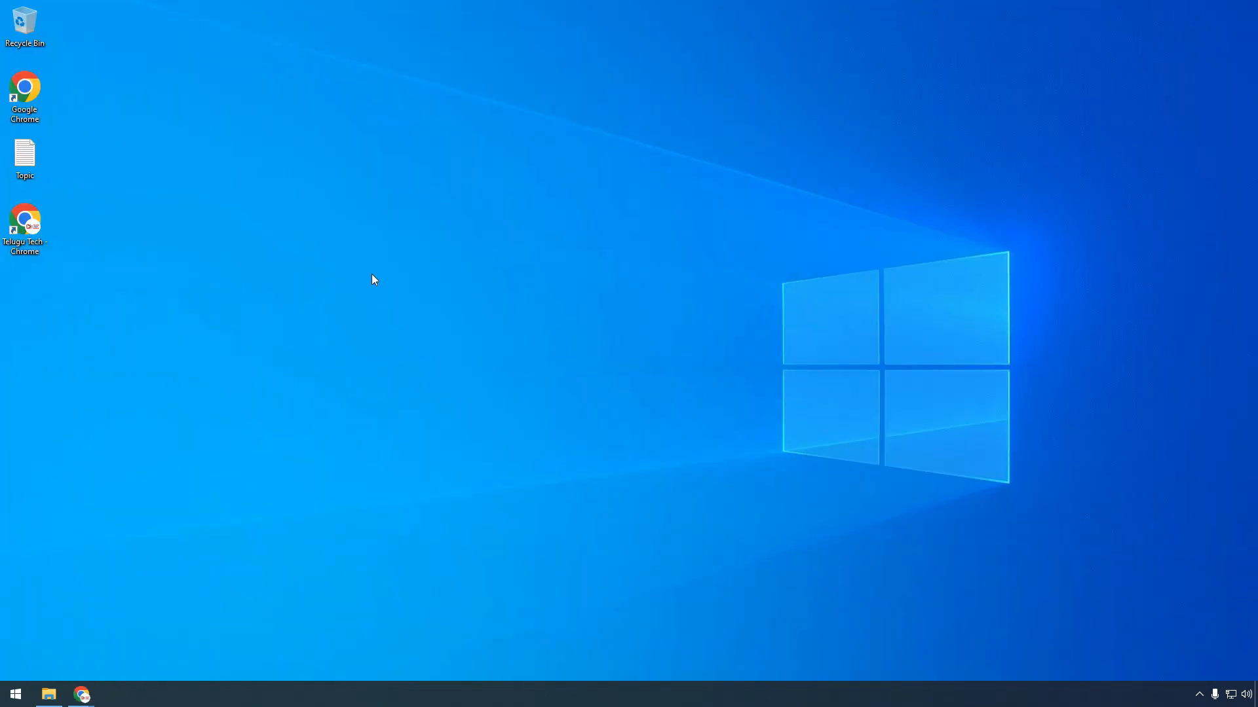
- Preview Jack STORY (1).png and Jack STORY.png from Downloads in Photos, then close both windows
{"action": "key", "text": "super+e"}
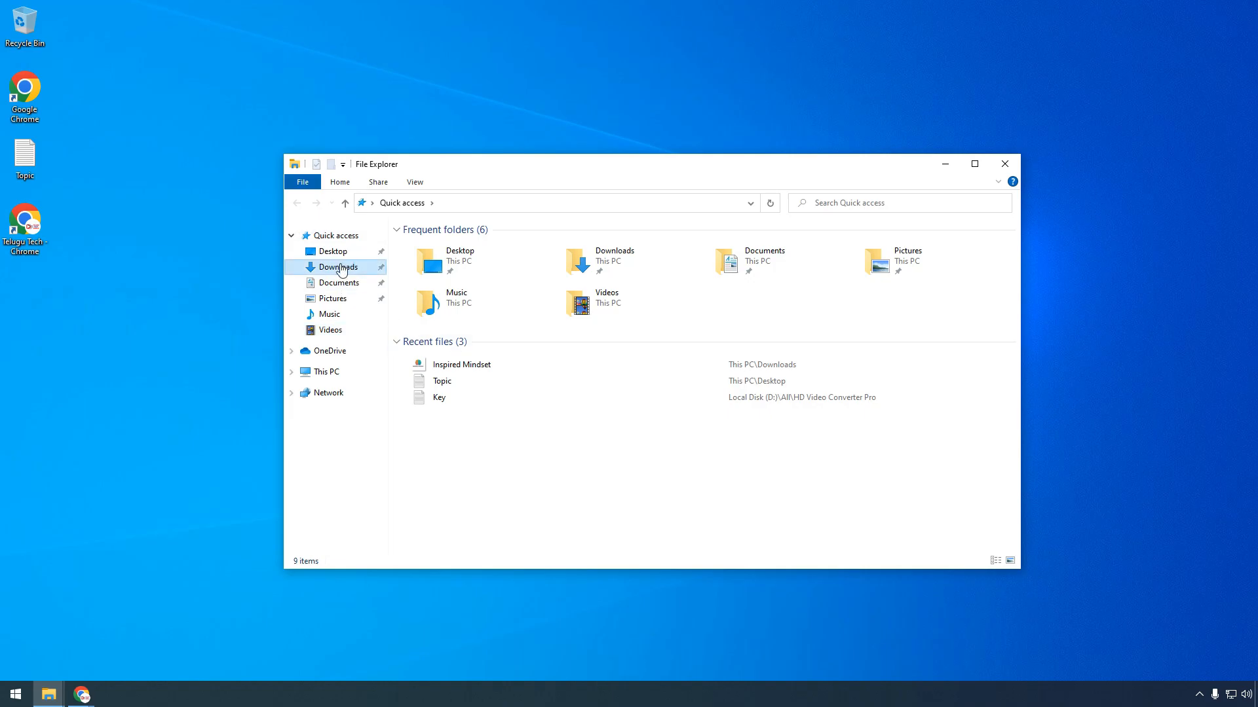
{"action": "left_click", "coordinate": [340, 267]}
{"action": "left_click", "coordinate": [456, 265]}
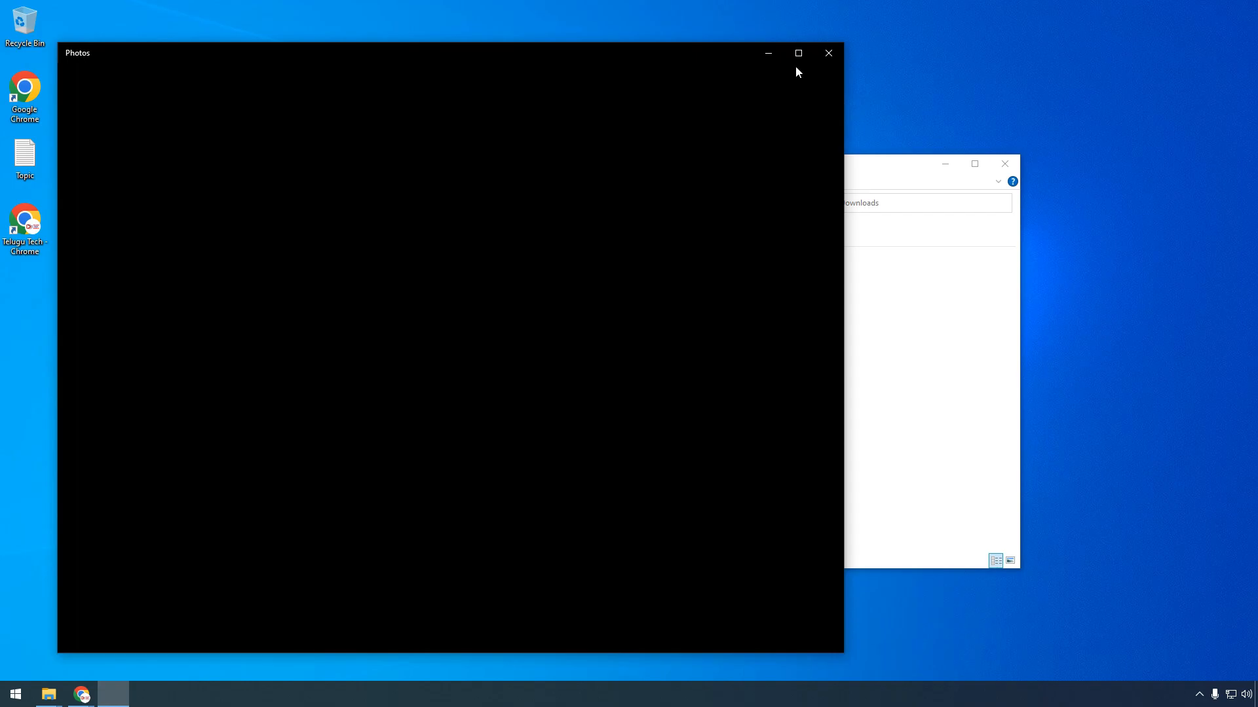
{"action": "left_click", "coordinate": [800, 60]}
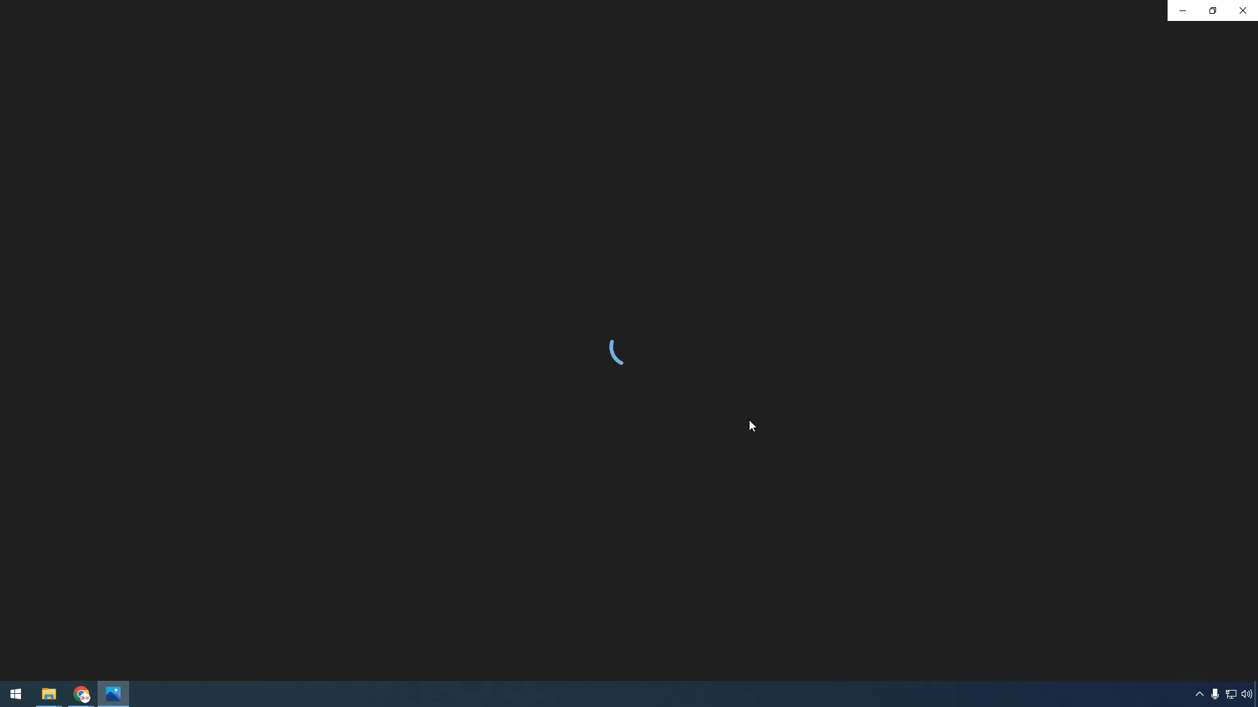
{"action": "key", "text": "Right"}
{"action": "key", "text": "Left"}
{"action": "key", "text": "Right"}
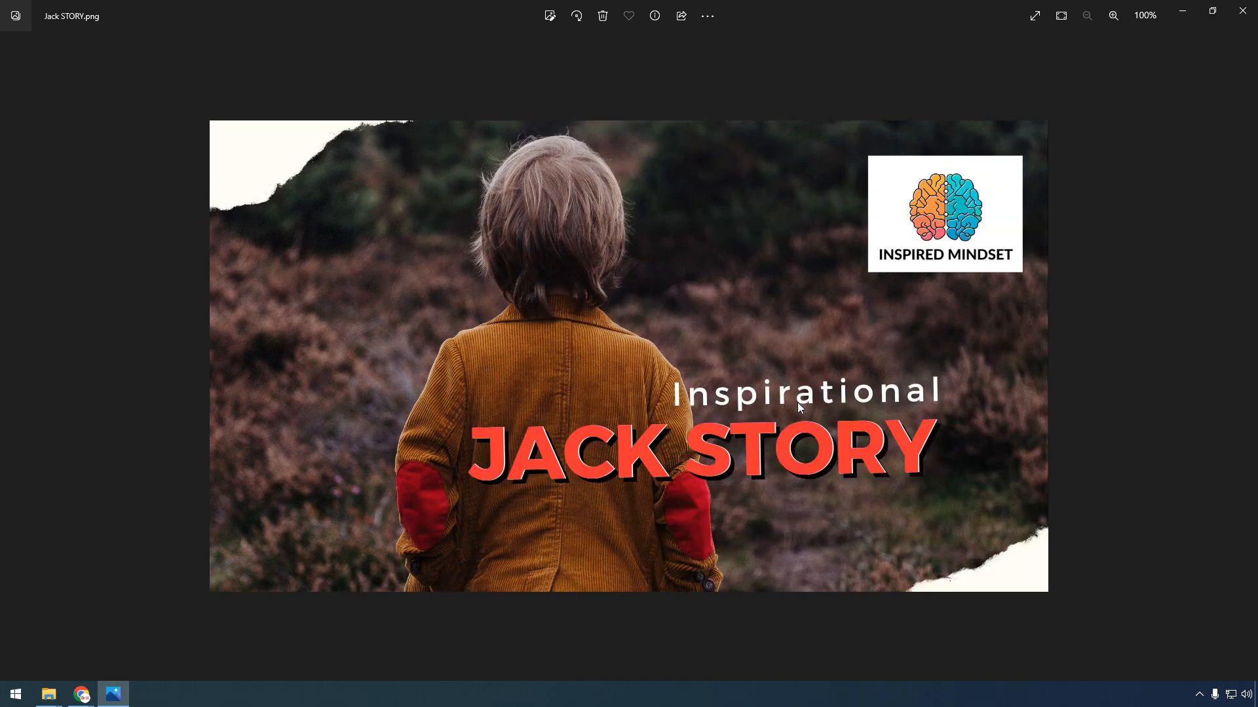
{"action": "left_click", "coordinate": [1242, 11]}
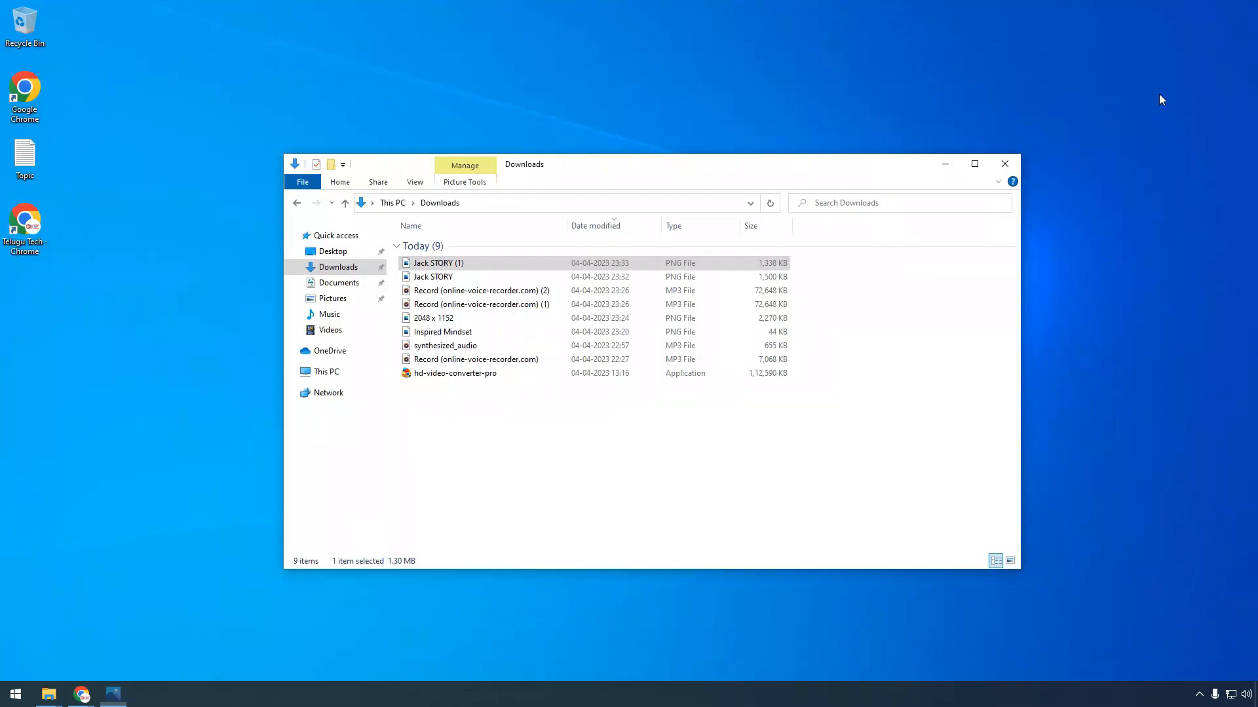
{"action": "left_click", "coordinate": [1004, 164]}
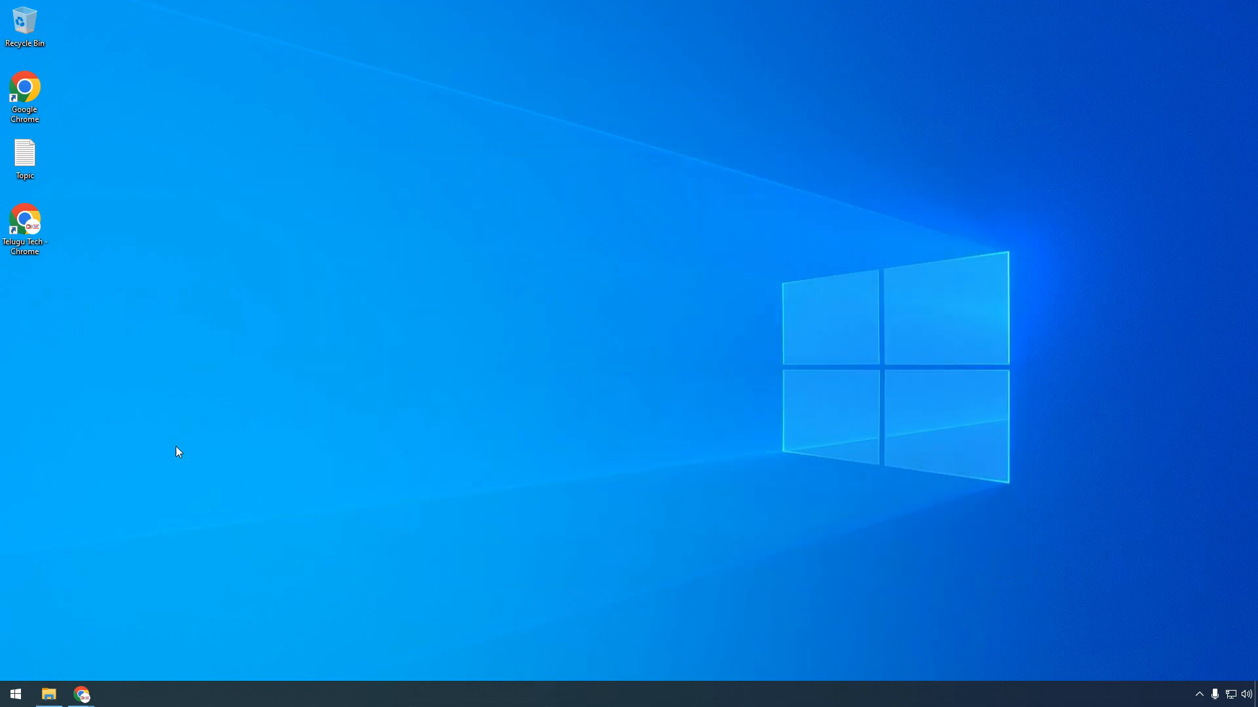